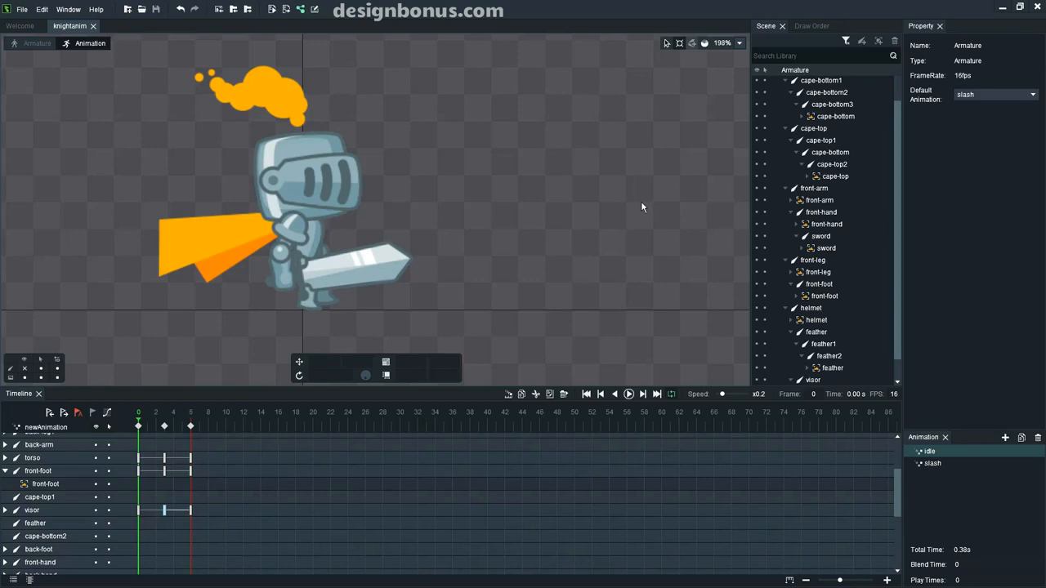
Switch to armature mode and turn on bone display with the feather image slot selected
click(35, 43)
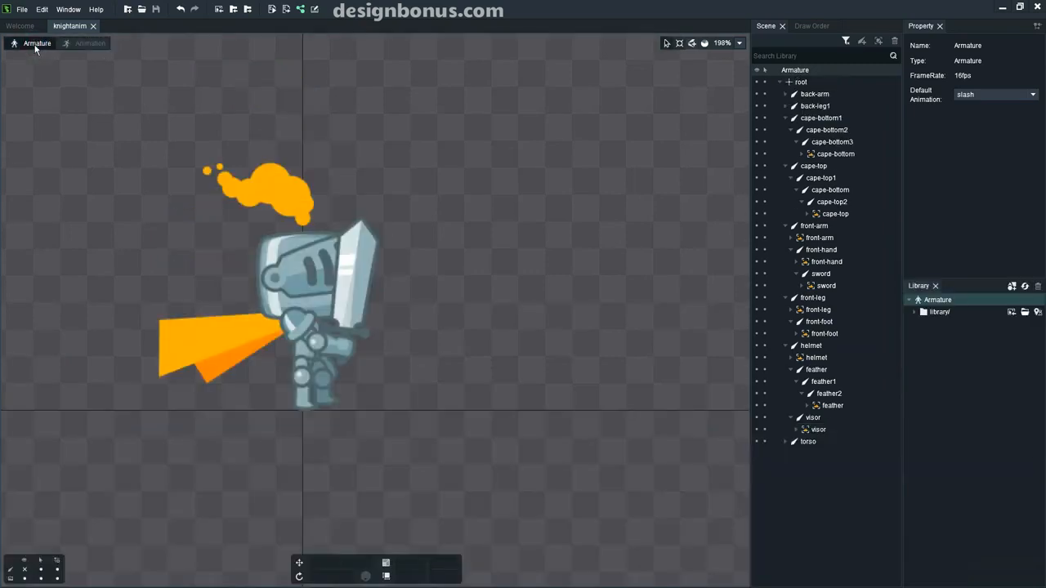
click(245, 185)
click(24, 569)
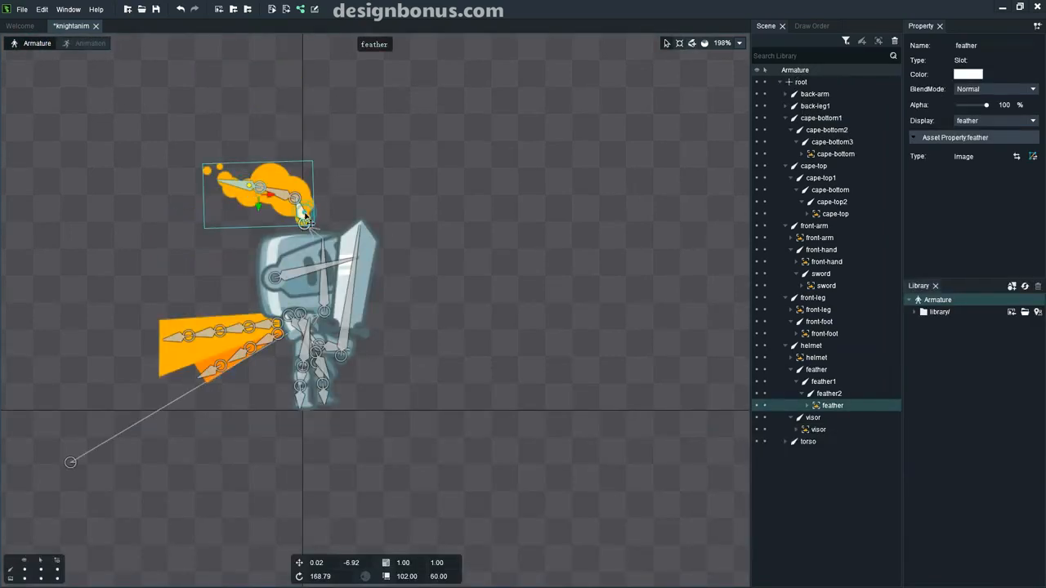
Pivot the feather, feather1 and feather2 bones slightly to test how they move the feather image
click(303, 213)
click(679, 42)
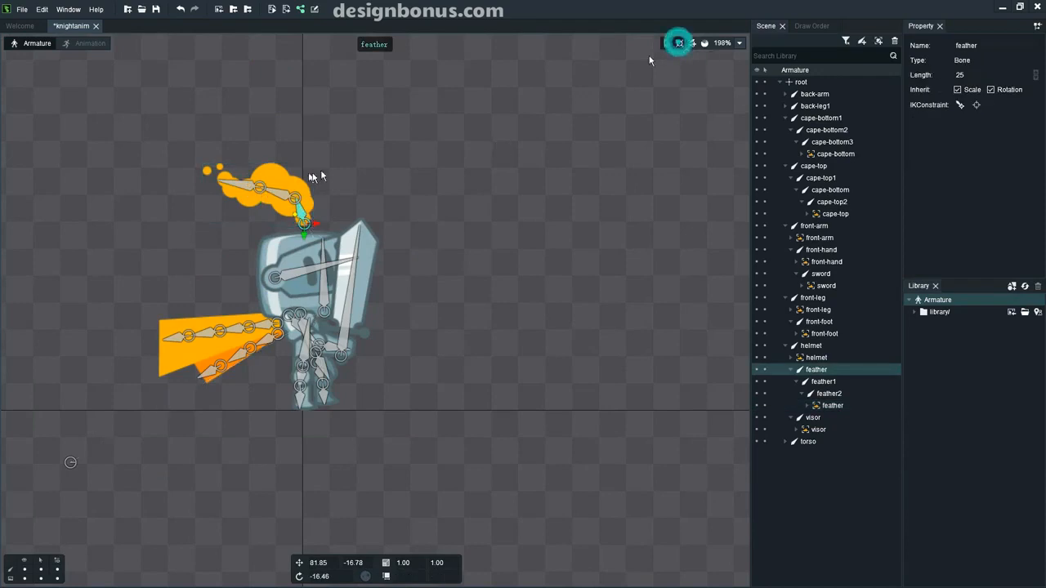
mouse_move(296, 202)
mouse_down()
mouse_move(287, 193)
mouse_move(285, 203)
mouse_up()
click(273, 197)
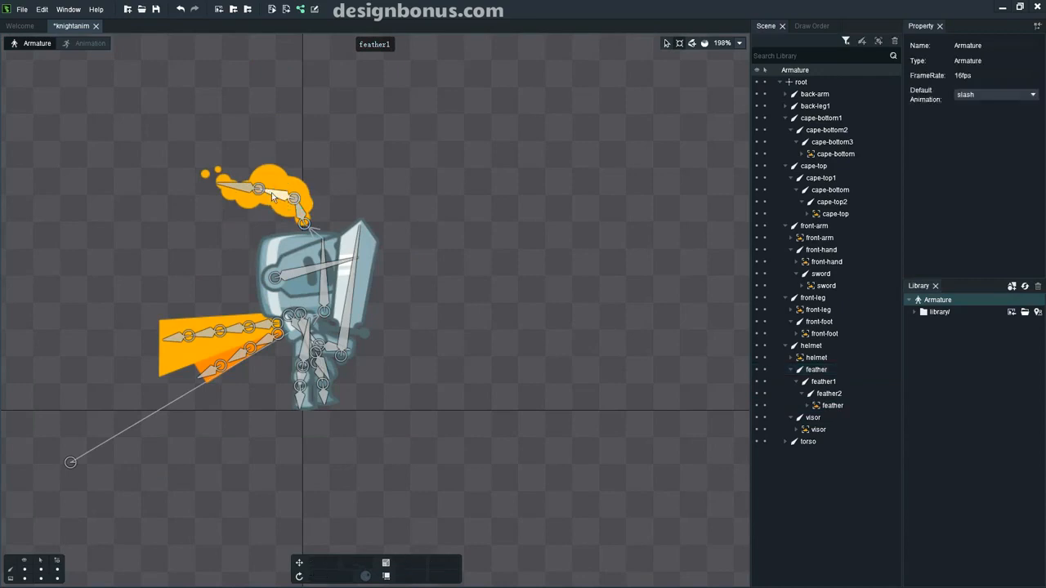
click(270, 196)
drag(262, 193, 219, 176)
click(233, 179)
click(175, 205)
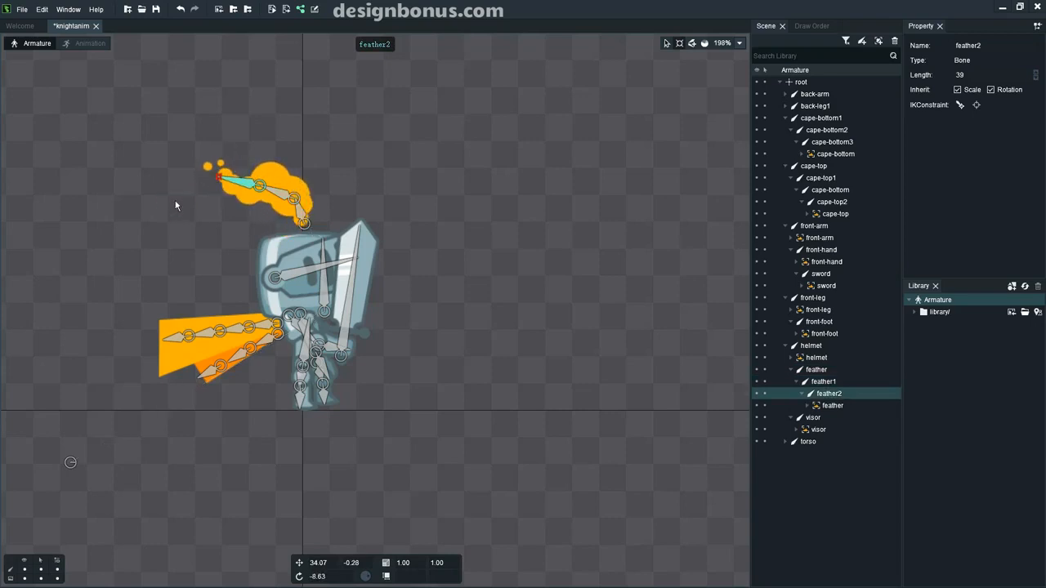
Convert the feather image on the knight's helmet to a mesh
click(298, 198)
scroll(298, 198, up, 5)
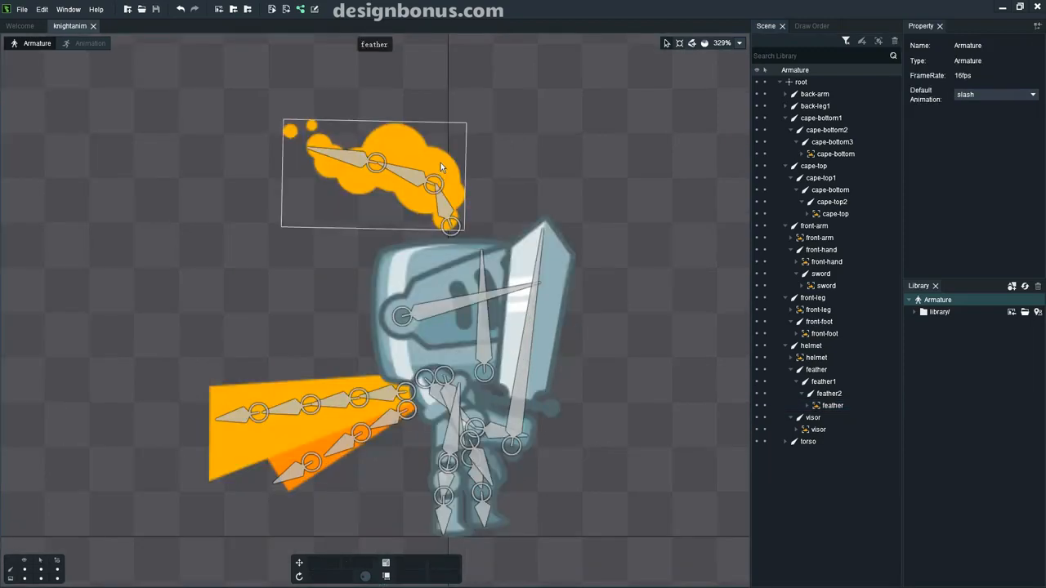
click(440, 163)
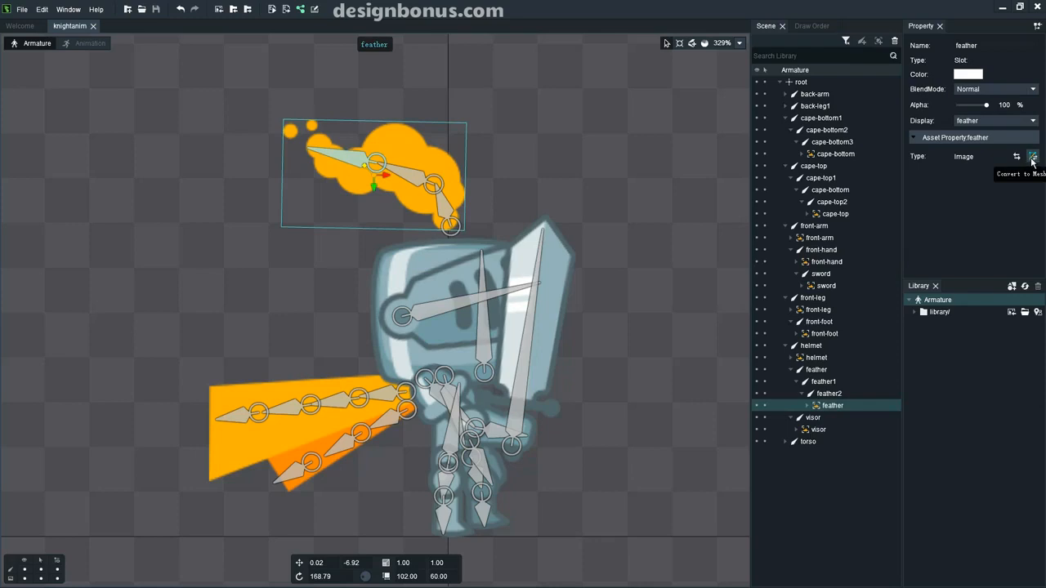
right_click(409, 144)
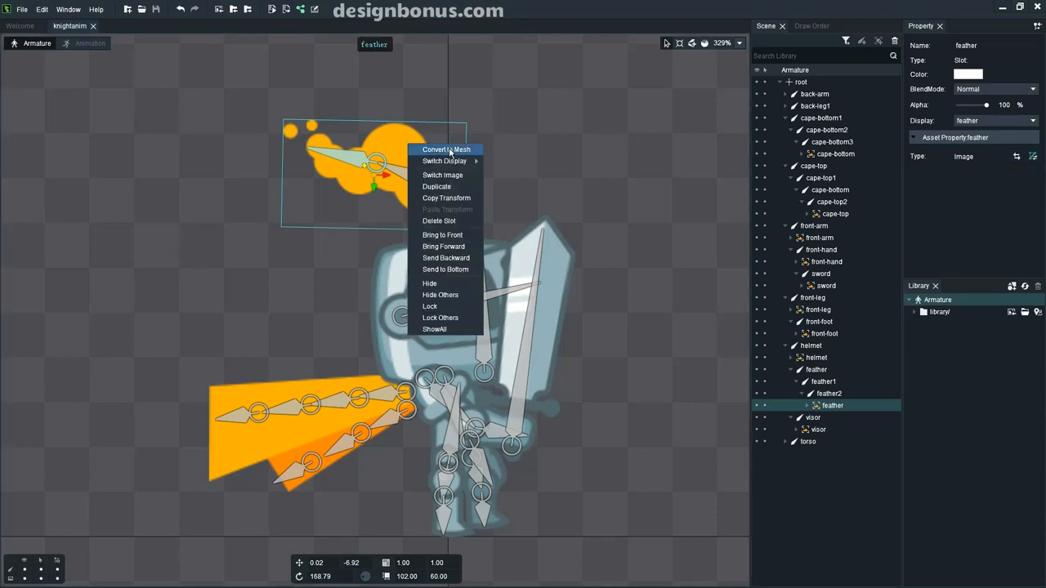
click(450, 152)
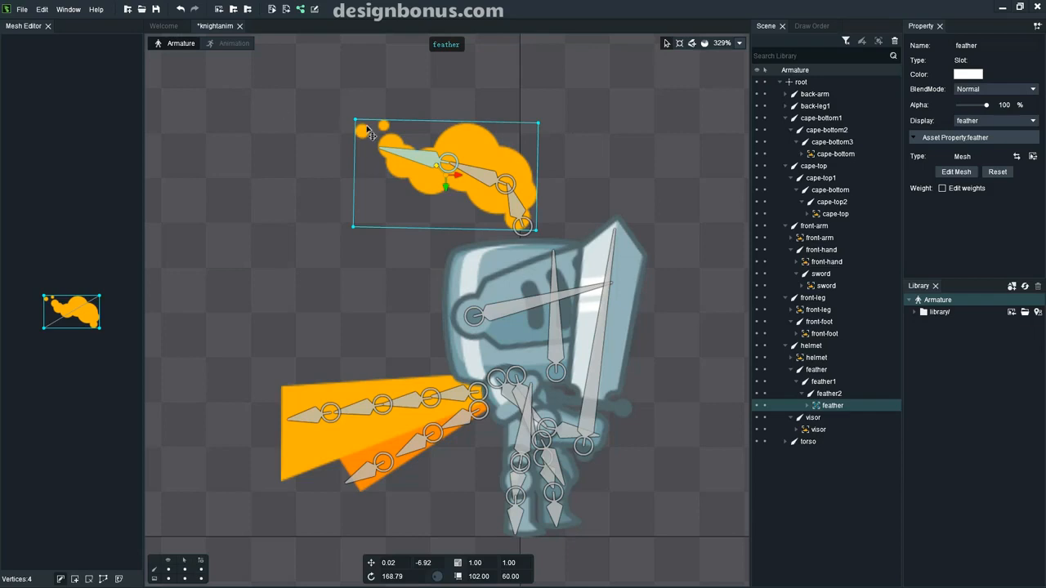
Try deforming the feather mesh at frame 0 of the idle animation by moving its upper-right and lower-left corner vertices inward
click(234, 45)
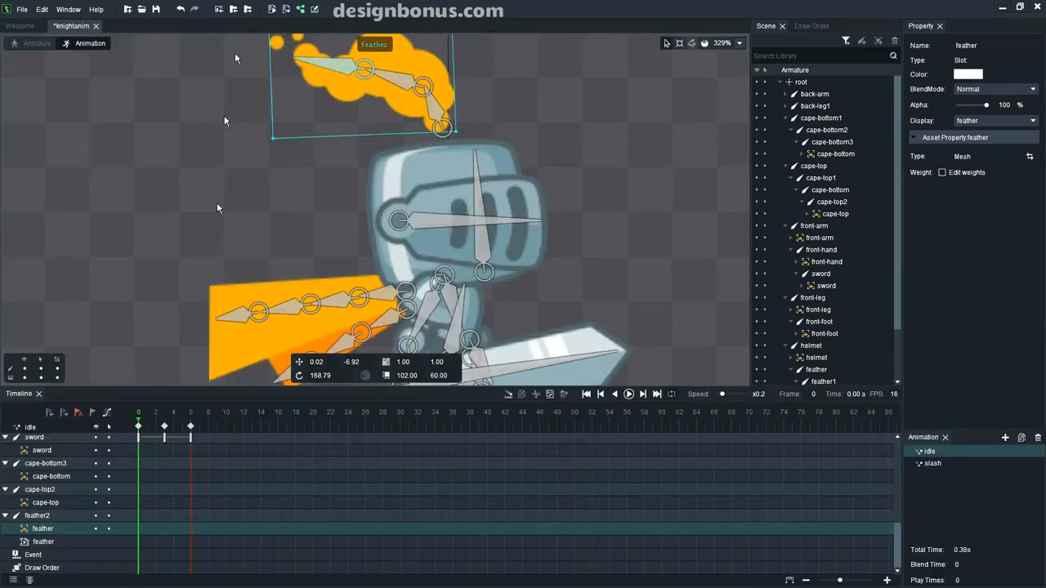
scroll(596, 223, up, 2)
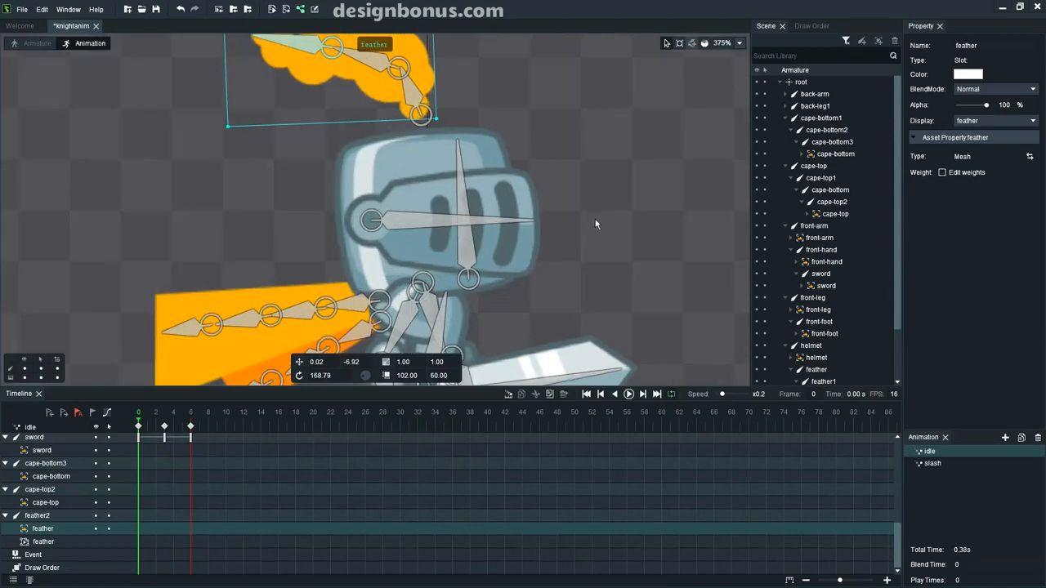
drag(591, 217, 605, 299)
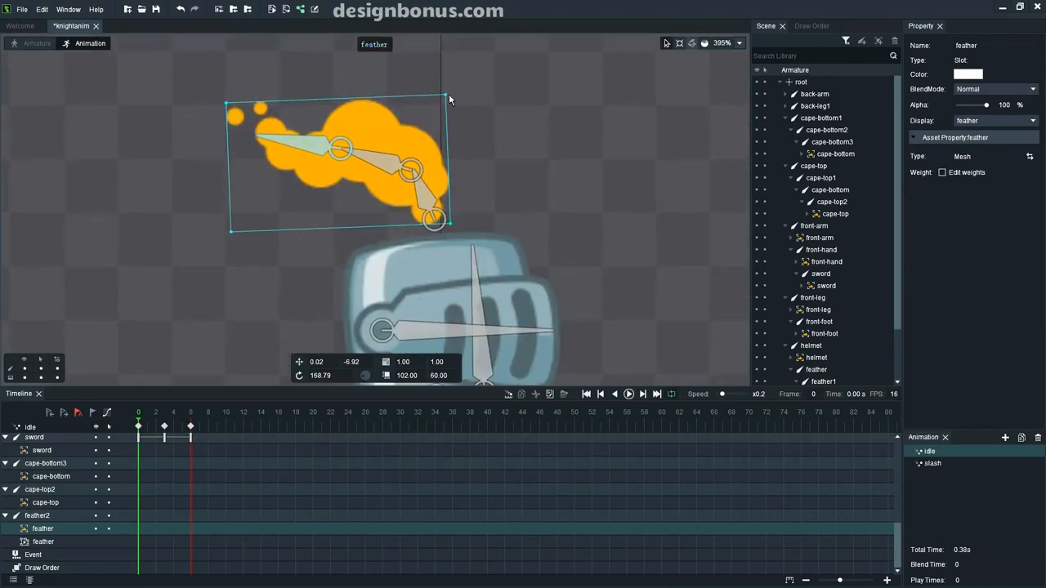
drag(446, 100, 426, 121)
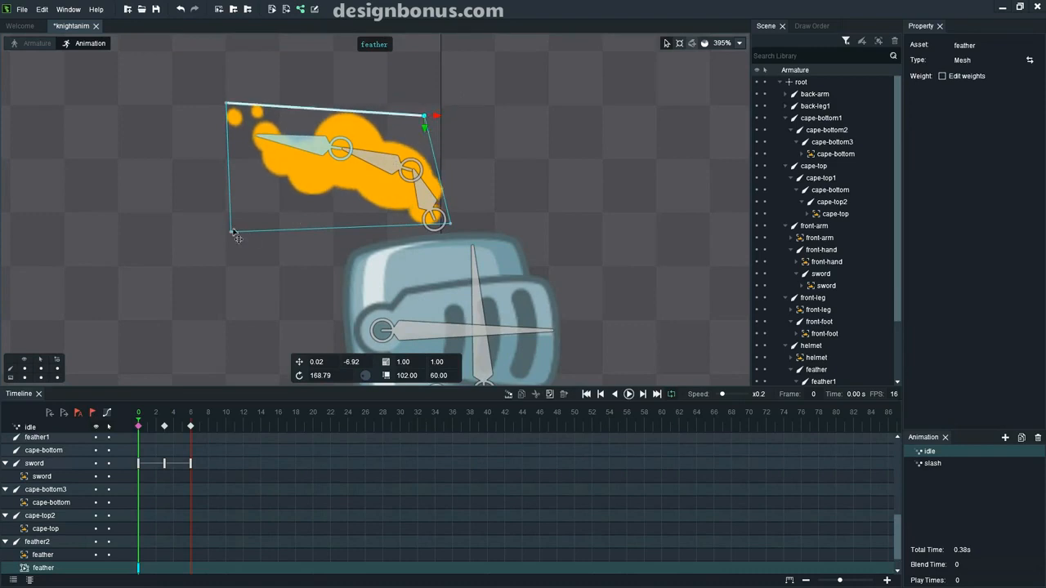
drag(232, 237, 235, 172)
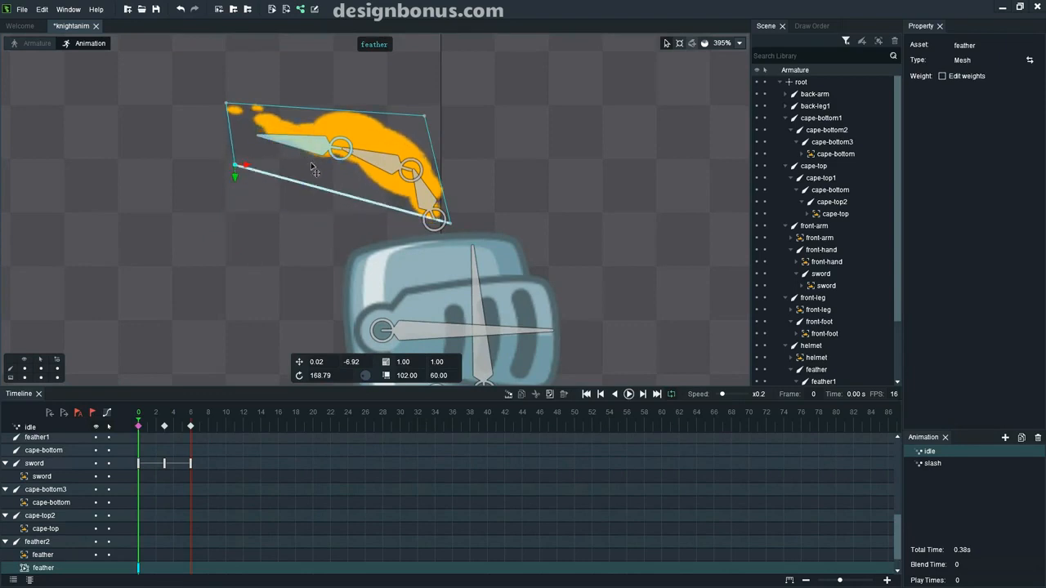
Try pulling the feather mesh's lower-left vertex down at frame 3, and copy the frame 0 keyframe to frame 6
click(164, 425)
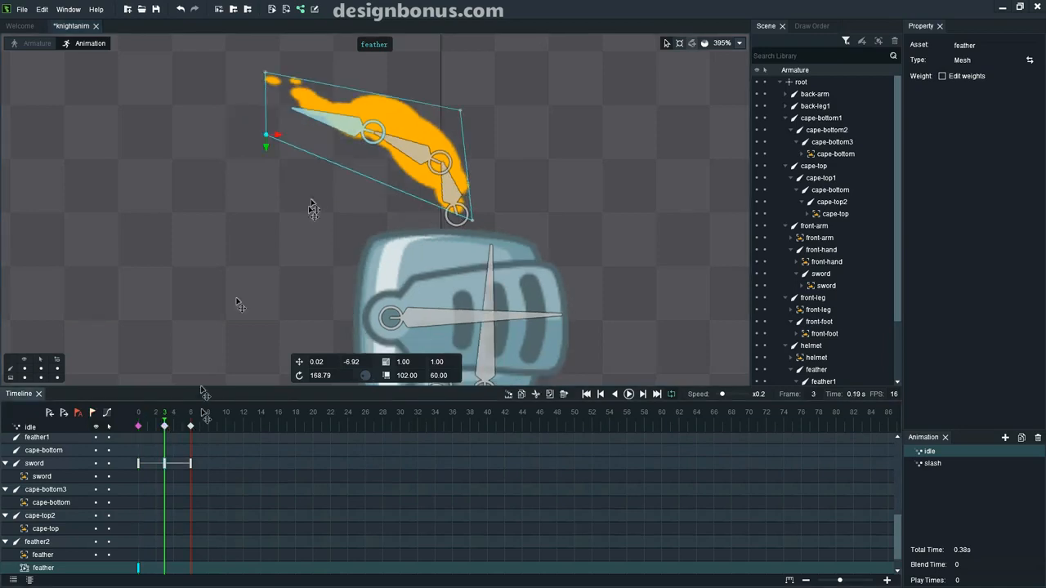
drag(266, 140, 260, 249)
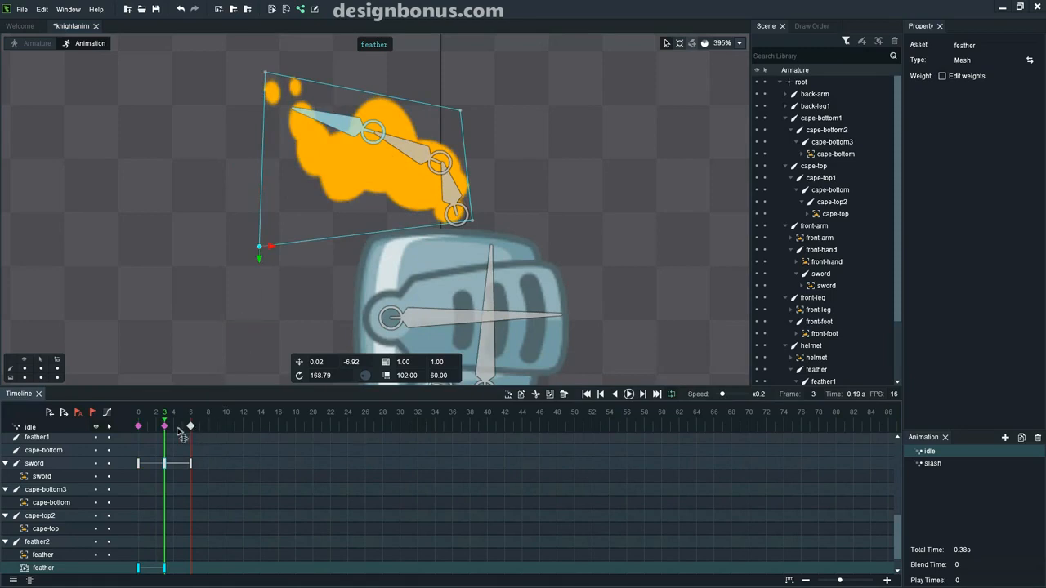
click(140, 427)
click(190, 426)
key(ctrl+v)
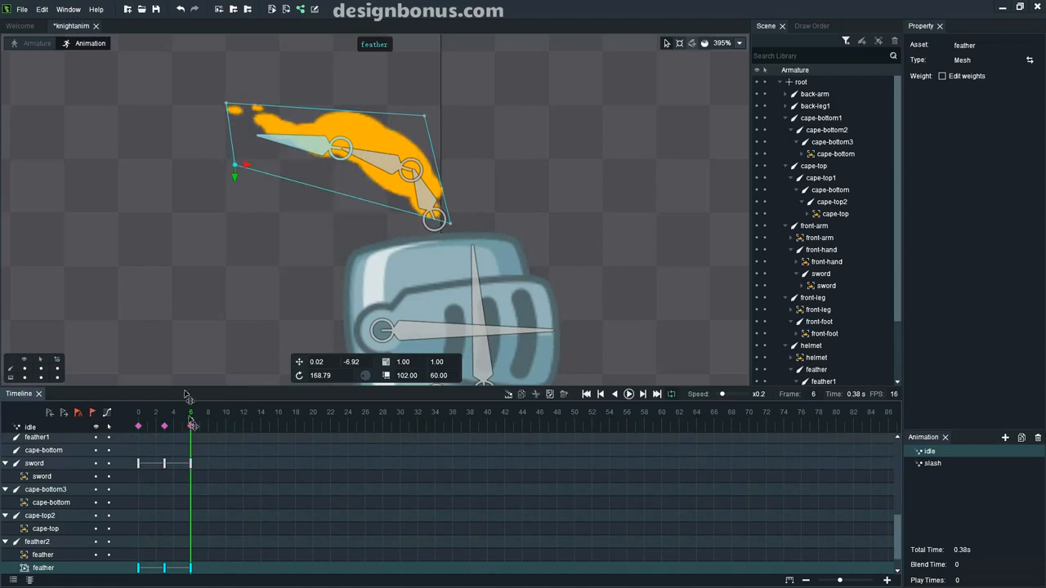
Hide the bones and play back the idle animation to check the feather's mesh deformation
key(ctrl+h)
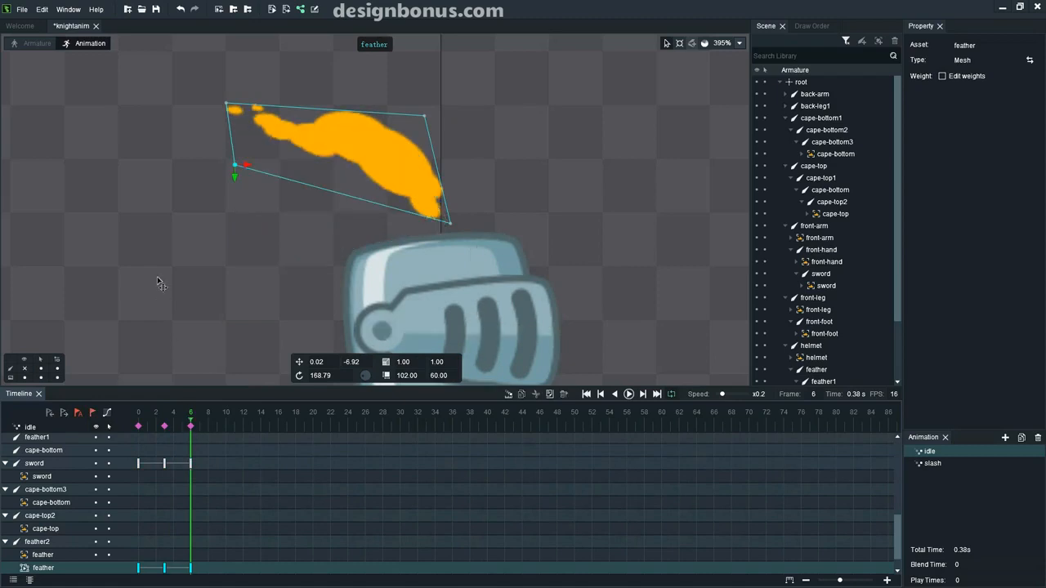
click(159, 282)
key(space)
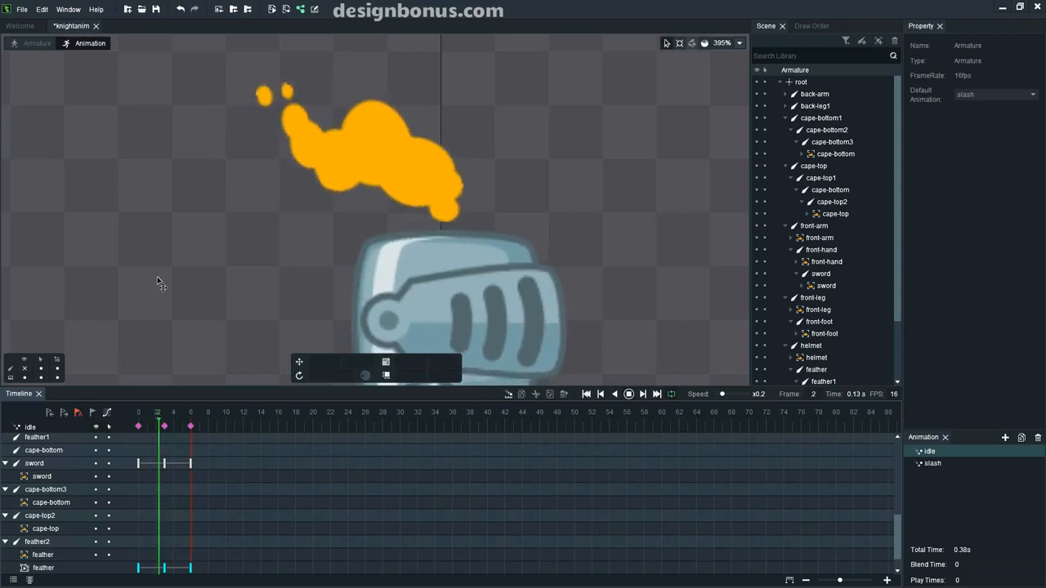
scroll(159, 282, down, 6)
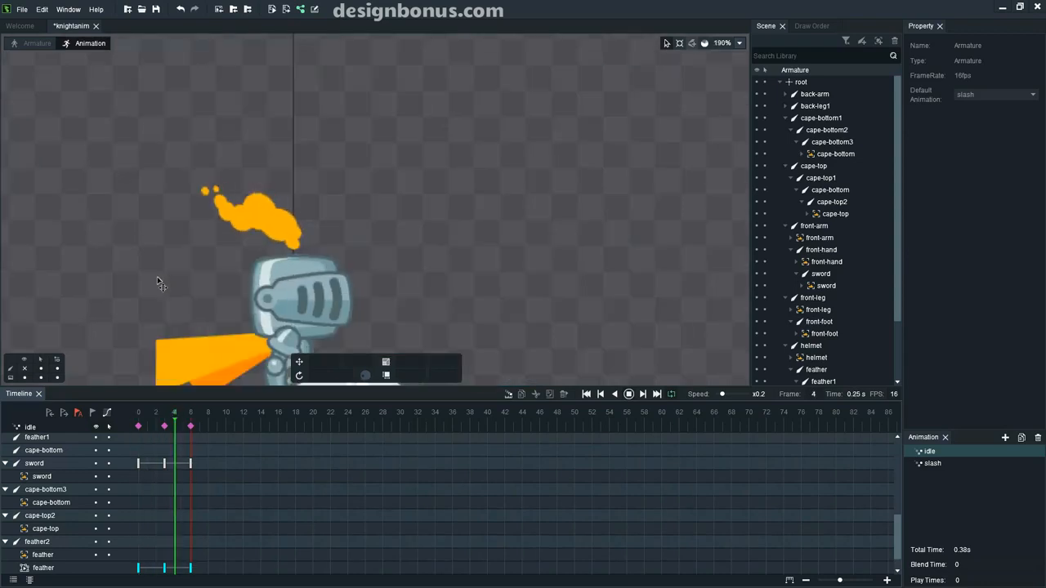
drag(156, 277, 190, 204)
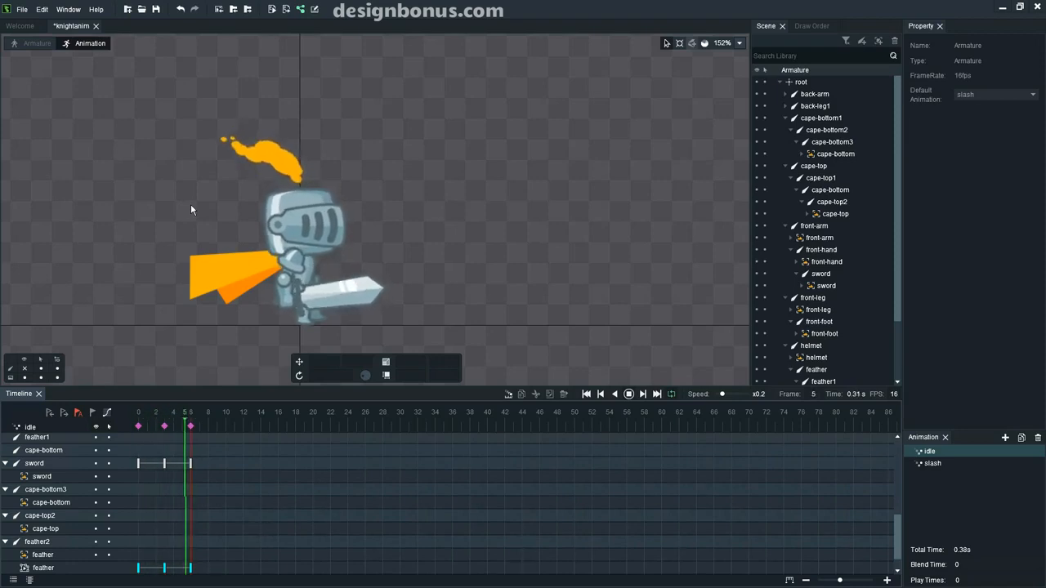
key(space)
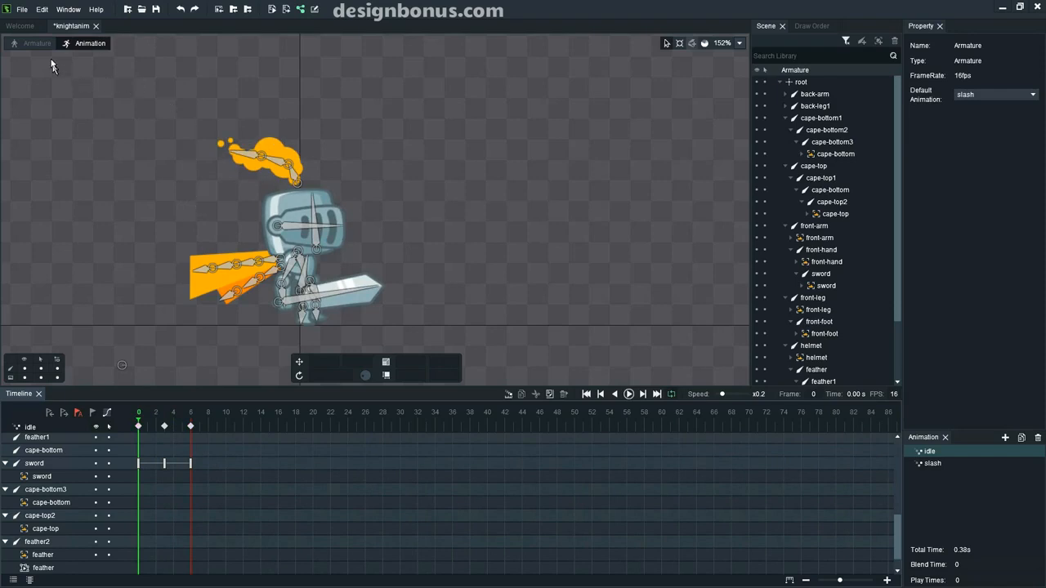
Return to armature mode and select the feather mesh above the helmet
click(37, 43)
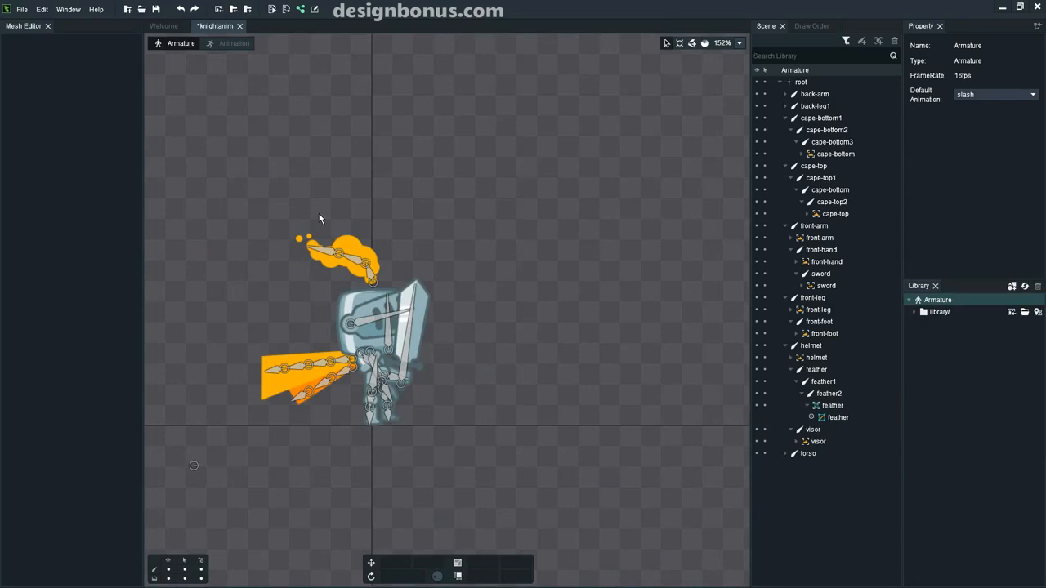
click(330, 274)
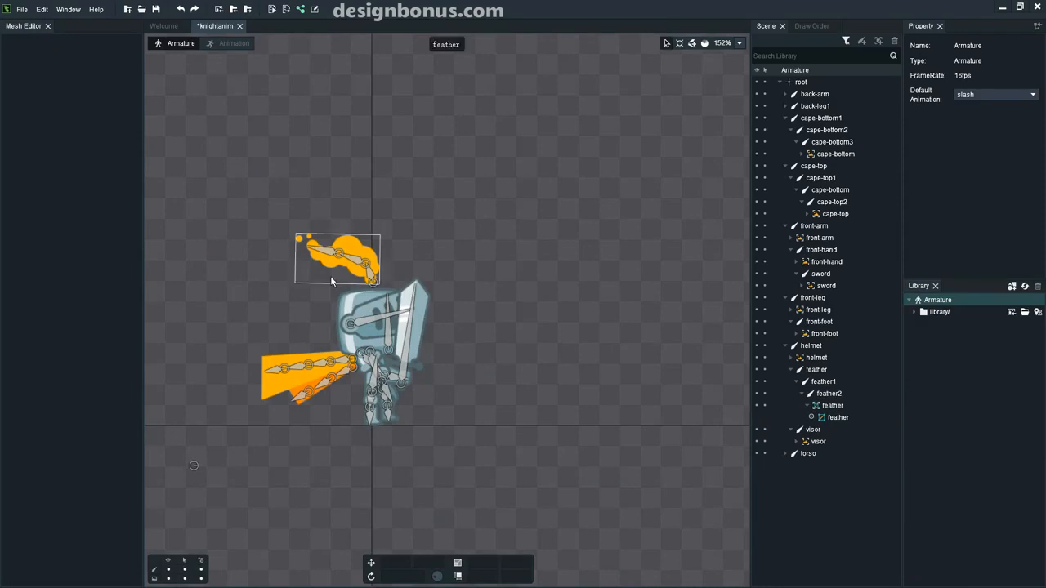
scroll(390, 264, up, 3)
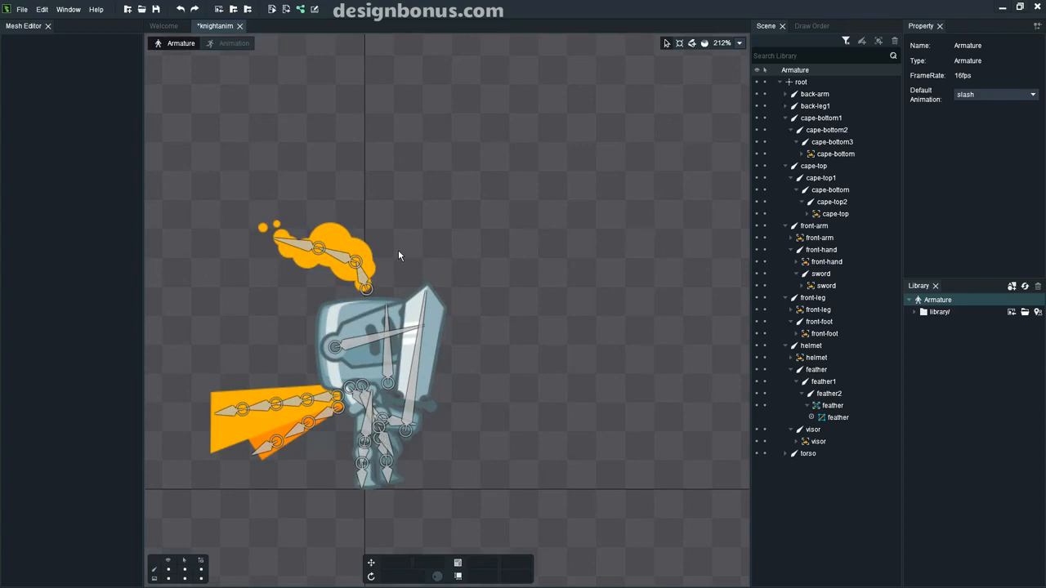
drag(351, 241, 418, 232)
click(418, 232)
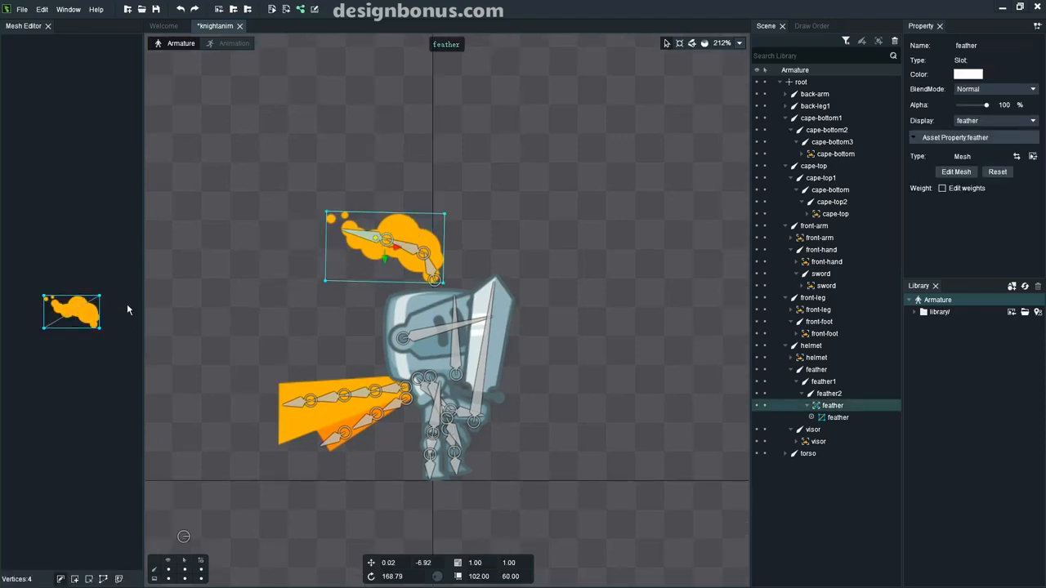
Widen the Mesh Editor and enlarge the feather mesh inside it
scroll(97, 314, up, 2)
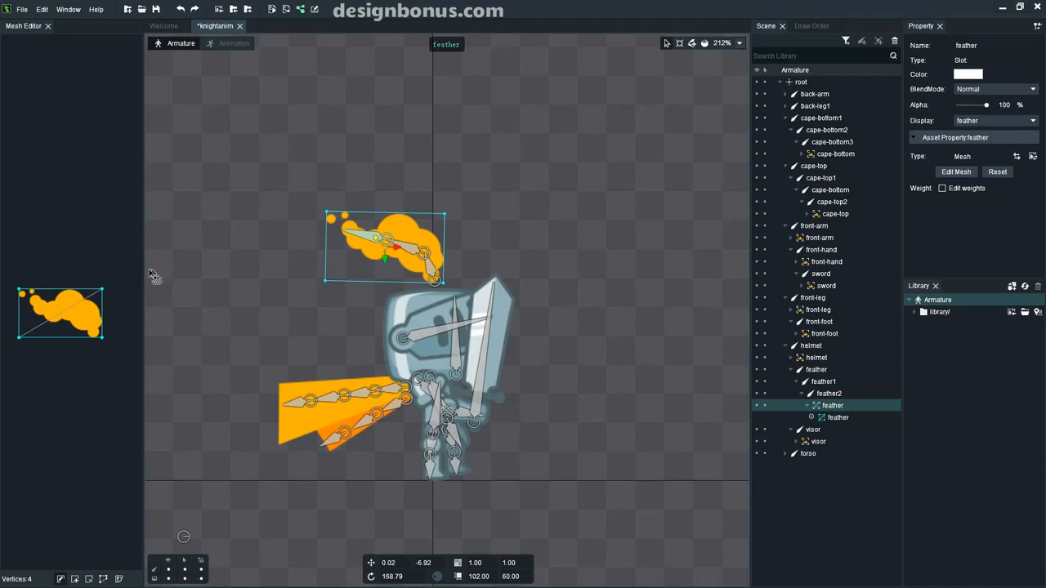
drag(142, 269, 423, 291)
scroll(200, 308, up, 2)
scroll(200, 308, up, 2)
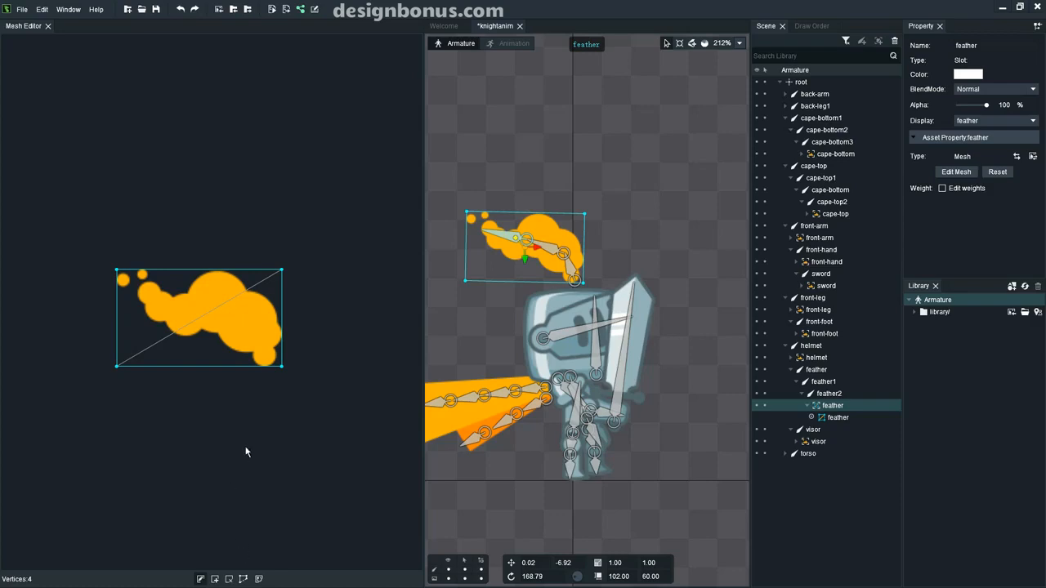
Start a new mesh outline at the feather's base and place vertices up its right side and along its upper edge
click(244, 578)
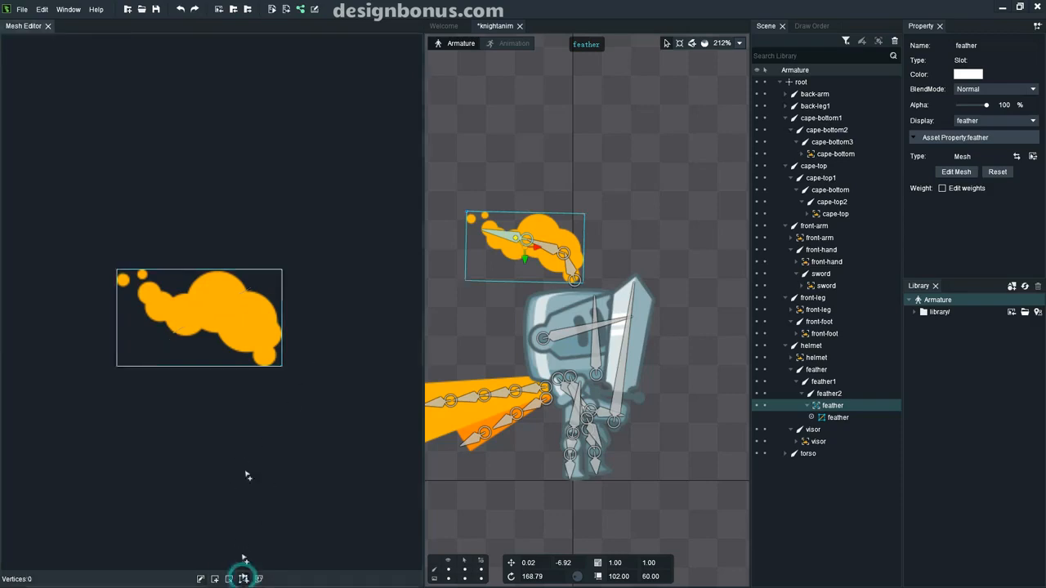
click(267, 365)
click(279, 359)
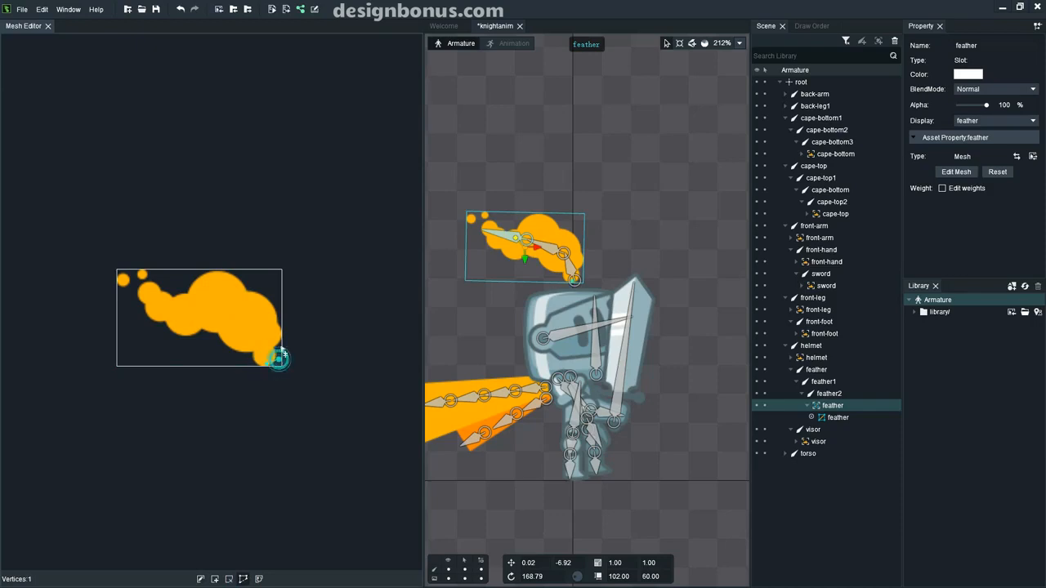
click(278, 348)
click(279, 313)
click(272, 297)
click(251, 284)
click(235, 270)
click(196, 270)
click(178, 288)
click(182, 284)
click(165, 282)
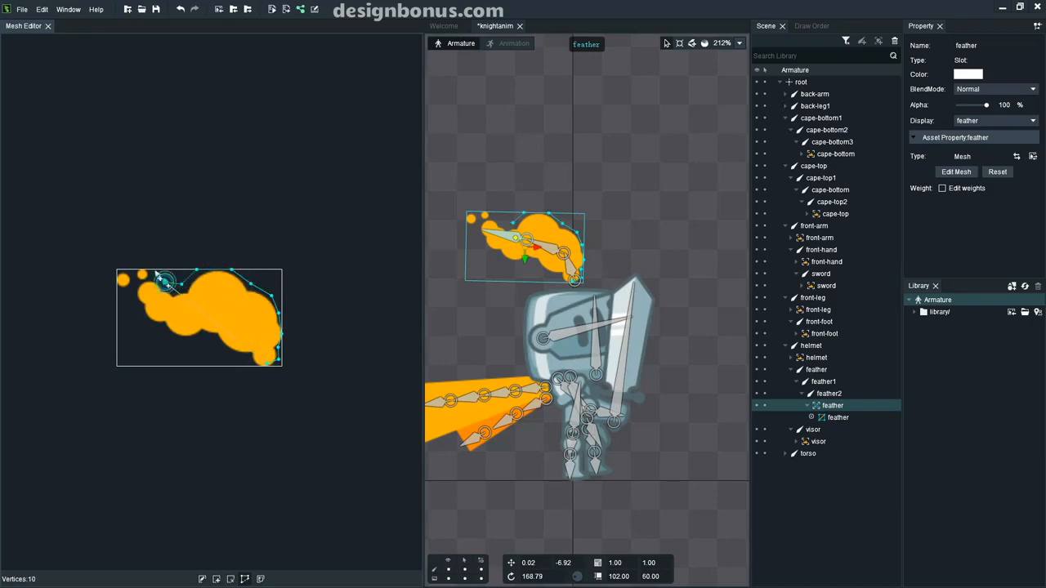
Continue the mesh outline around the small detached dots at the feather's left tip
click(154, 270)
click(130, 270)
click(116, 289)
click(127, 292)
click(136, 308)
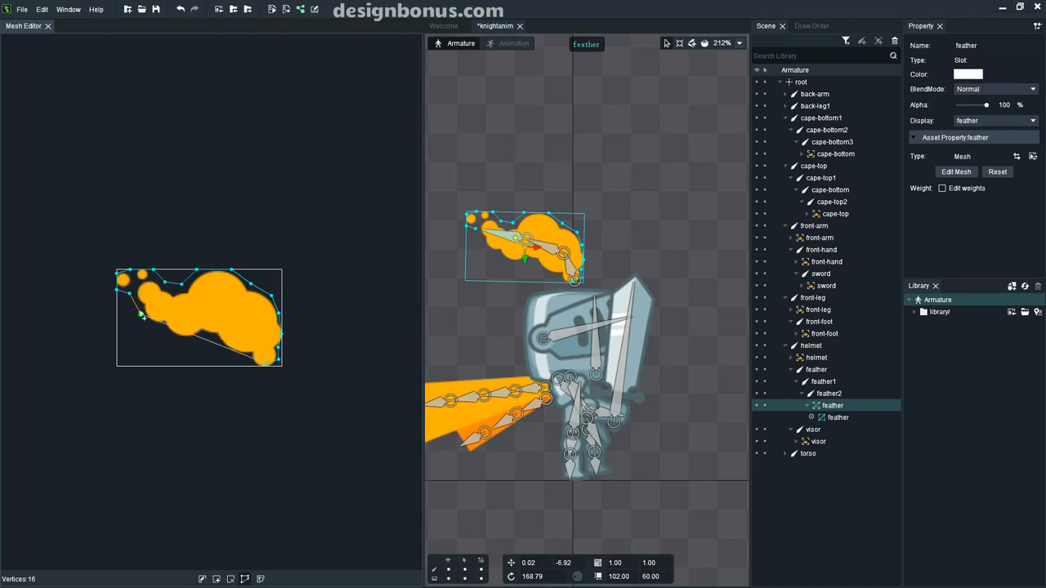
Place outline vertices along the feather's underside and close the mesh outline at the starting vertex by the base
click(146, 327)
drag(151, 333, 161, 336)
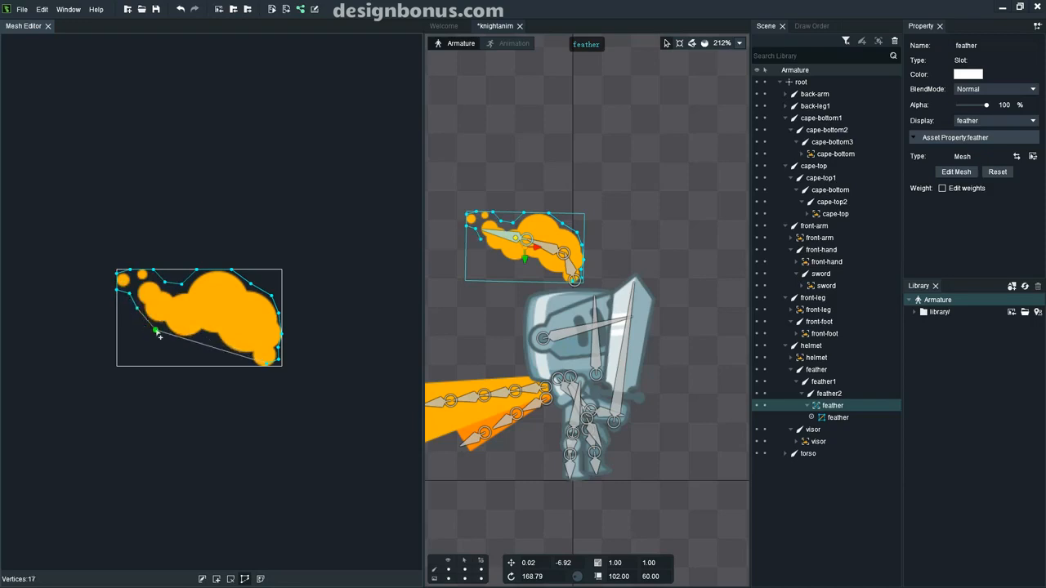
click(211, 332)
drag(215, 336, 189, 350)
click(176, 343)
click(205, 342)
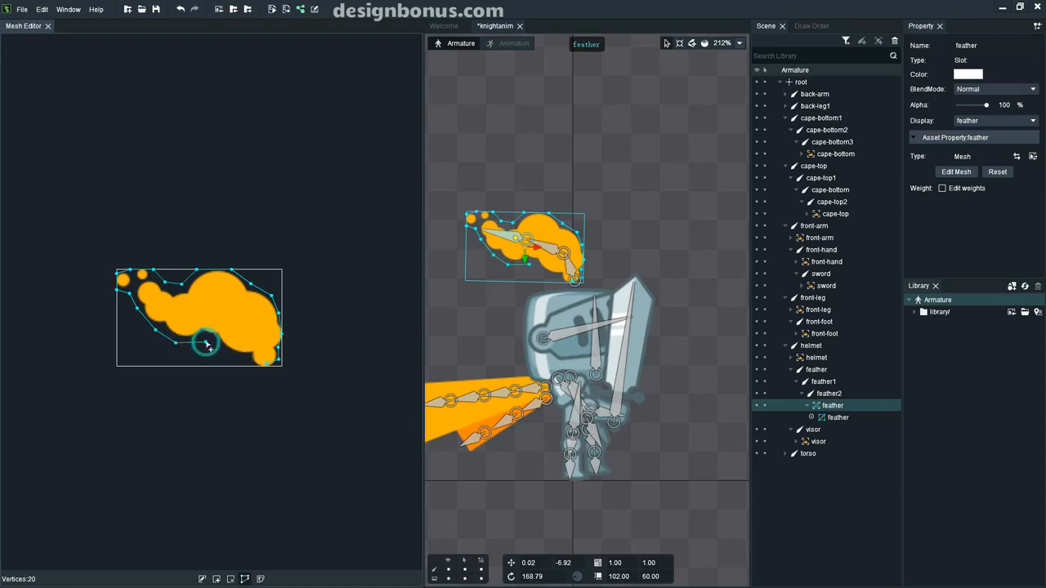
click(244, 360)
click(275, 365)
click(267, 367)
click(267, 367)
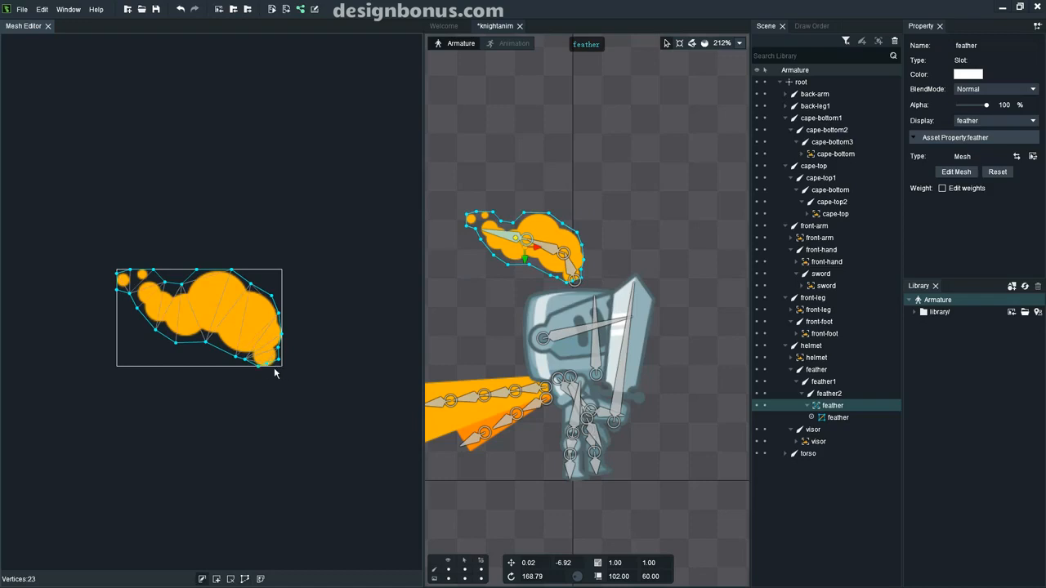
Move the outline vertex at the feather's base outward to the lower edge of the image
scroll(276, 369, up, 1)
scroll(268, 366, up, 1)
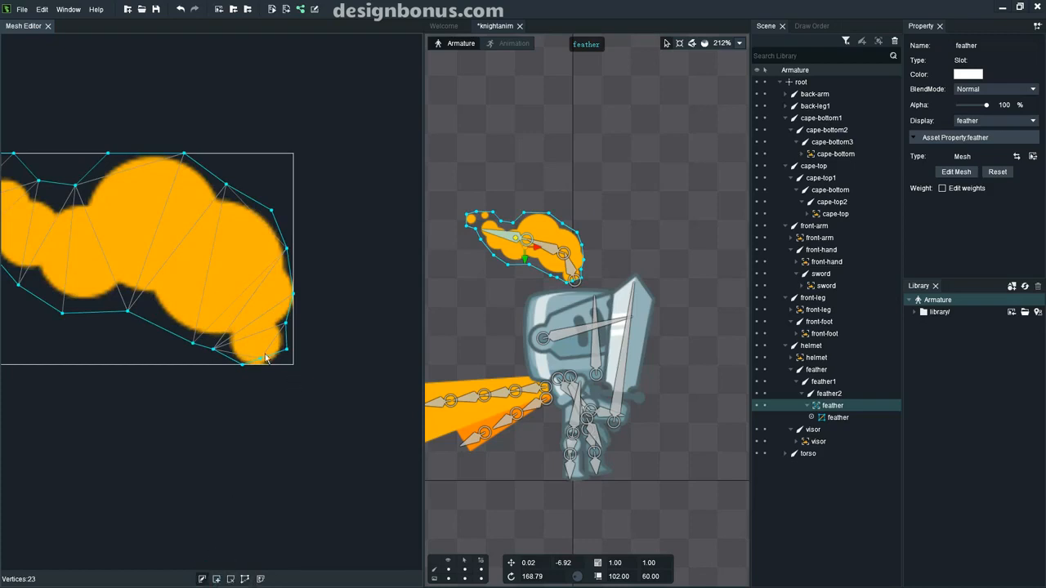
drag(263, 360, 272, 367)
drag(175, 373, 273, 415)
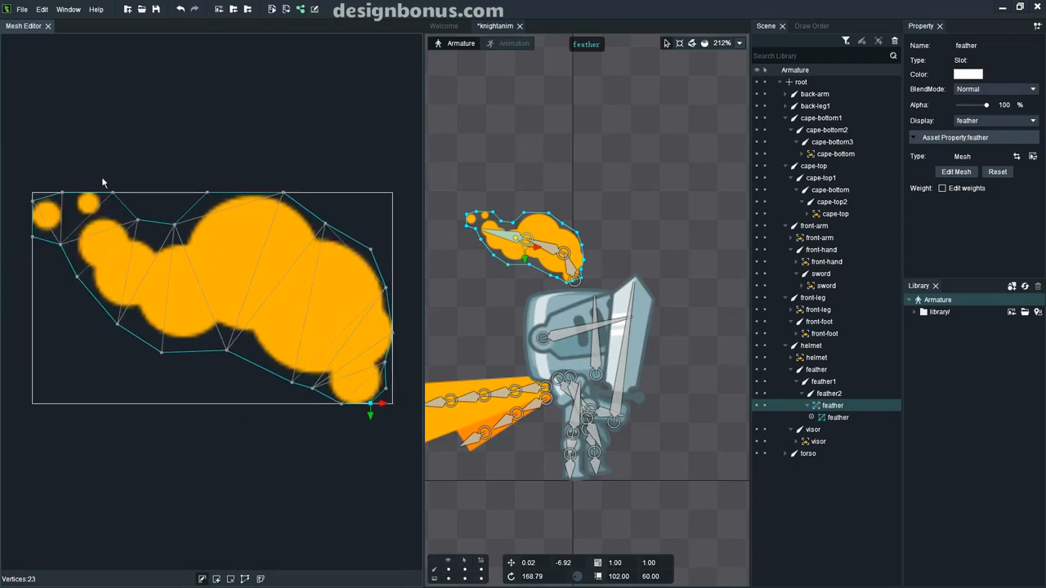
Add five interior vertices to the feather mesh, running from the small circles near its tip to the middle of its body
click(219, 579)
click(106, 248)
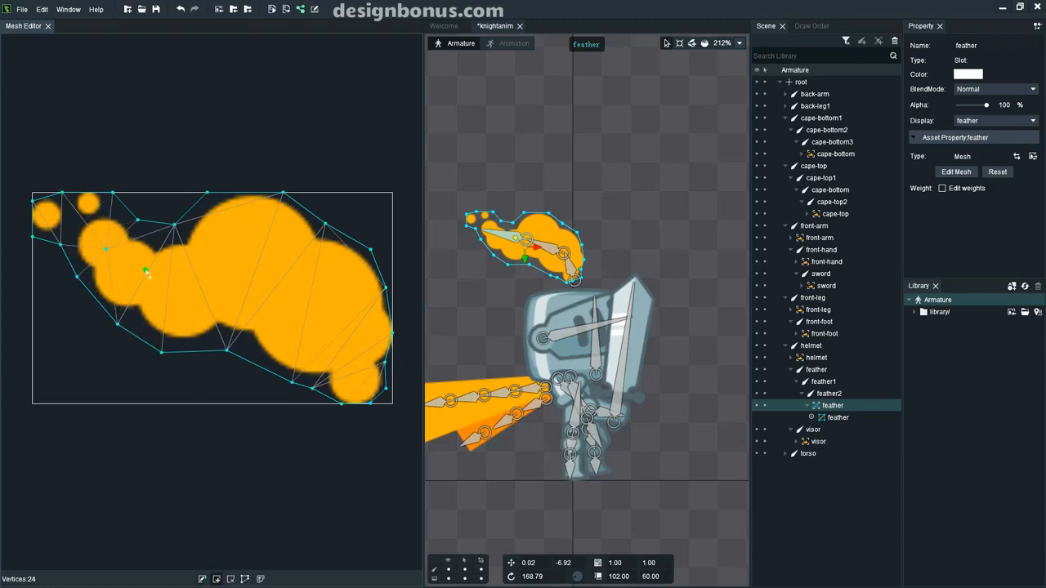
click(144, 270)
click(188, 259)
click(218, 325)
click(283, 262)
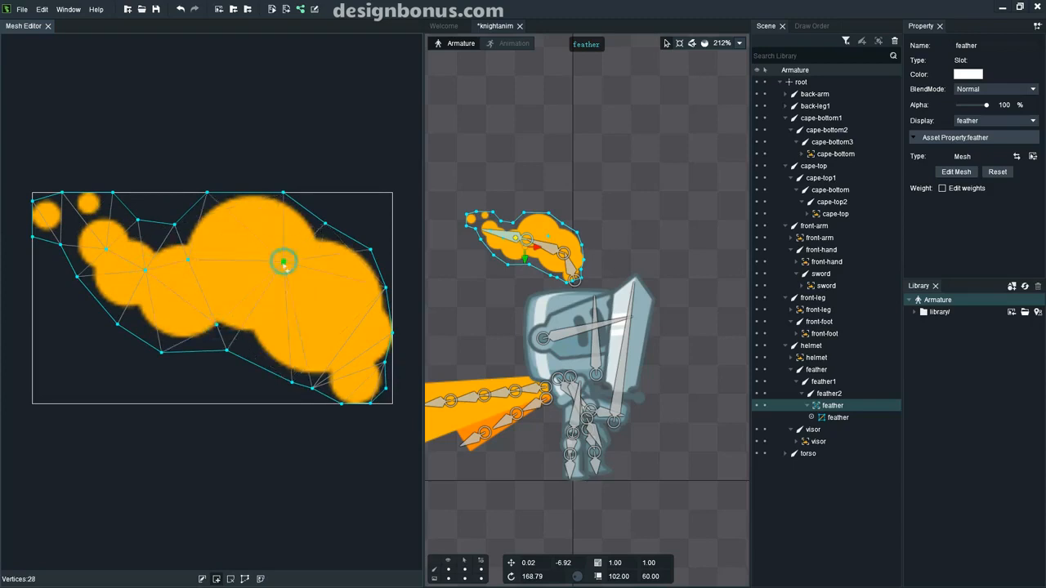
Add six more interior vertices through the feather's body and down to its base, and close the Mesh Editor
click(289, 329)
click(347, 305)
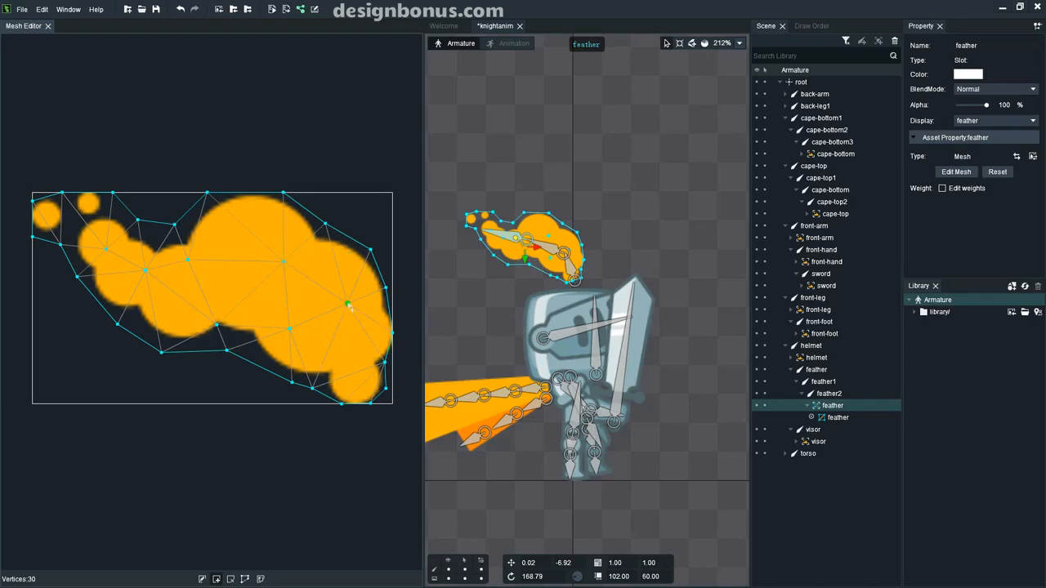
click(248, 230)
click(331, 342)
click(360, 378)
click(231, 282)
click(47, 25)
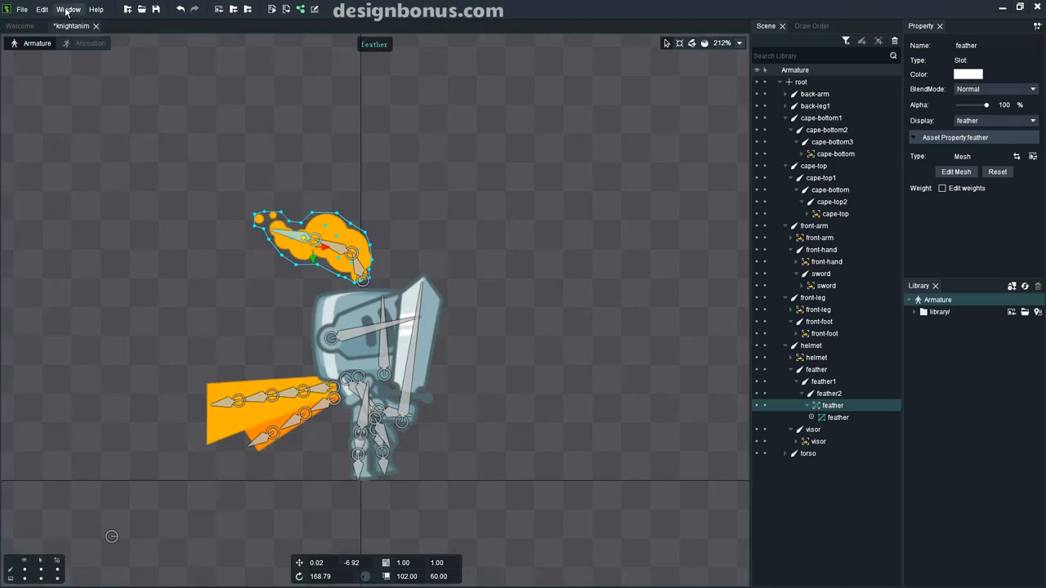
Reopen the Mesh Editor and close it again
click(67, 10)
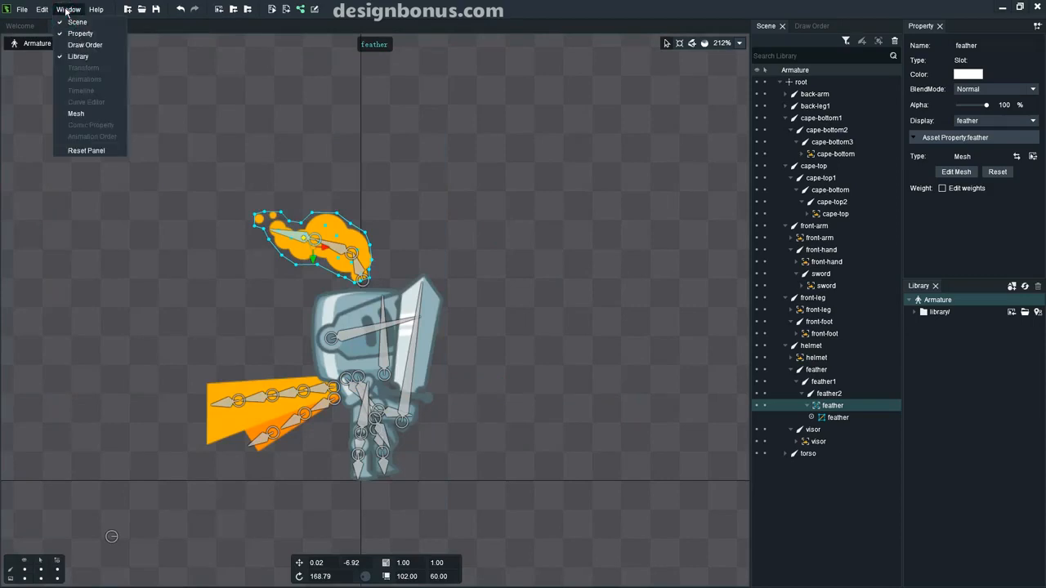
click(82, 118)
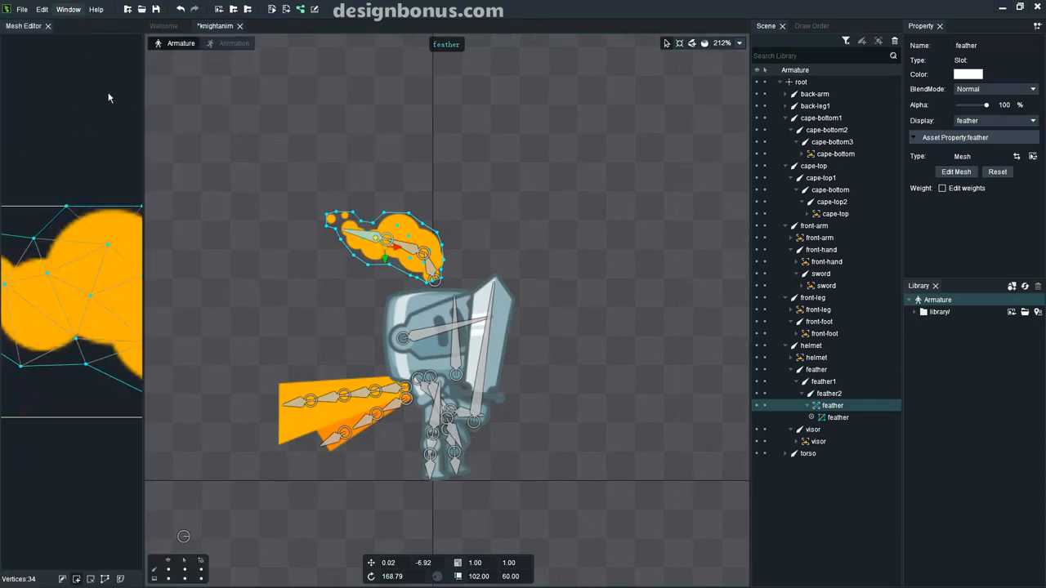
click(47, 26)
scroll(352, 251, up, 3)
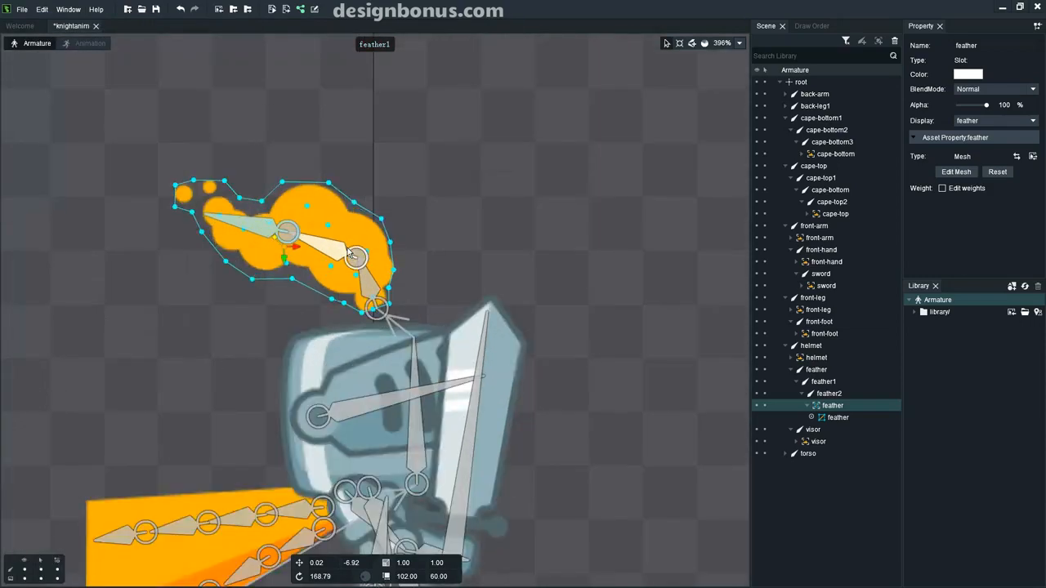
scroll(351, 251, down, 1)
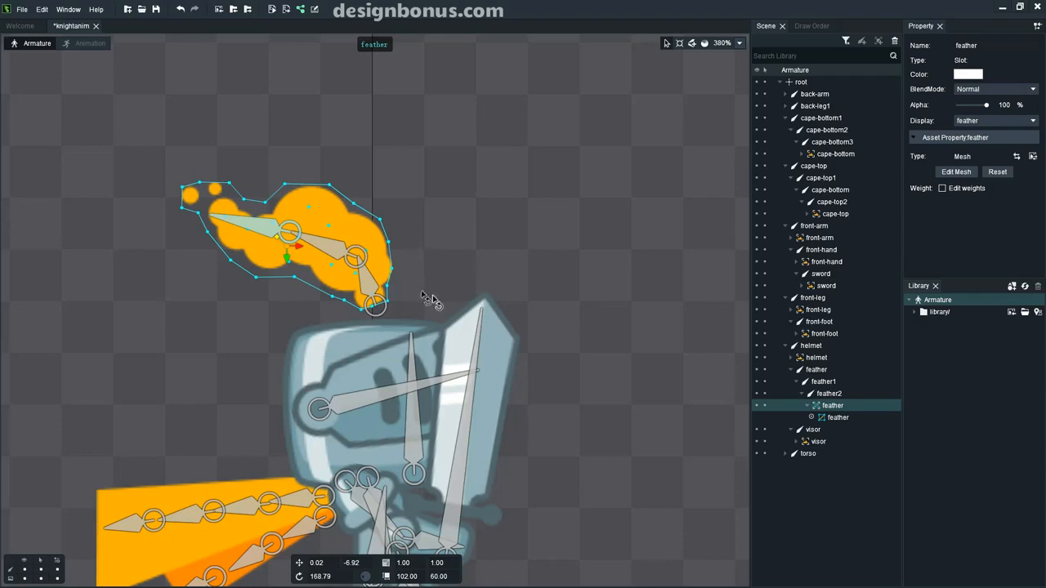
click(370, 282)
click(362, 244)
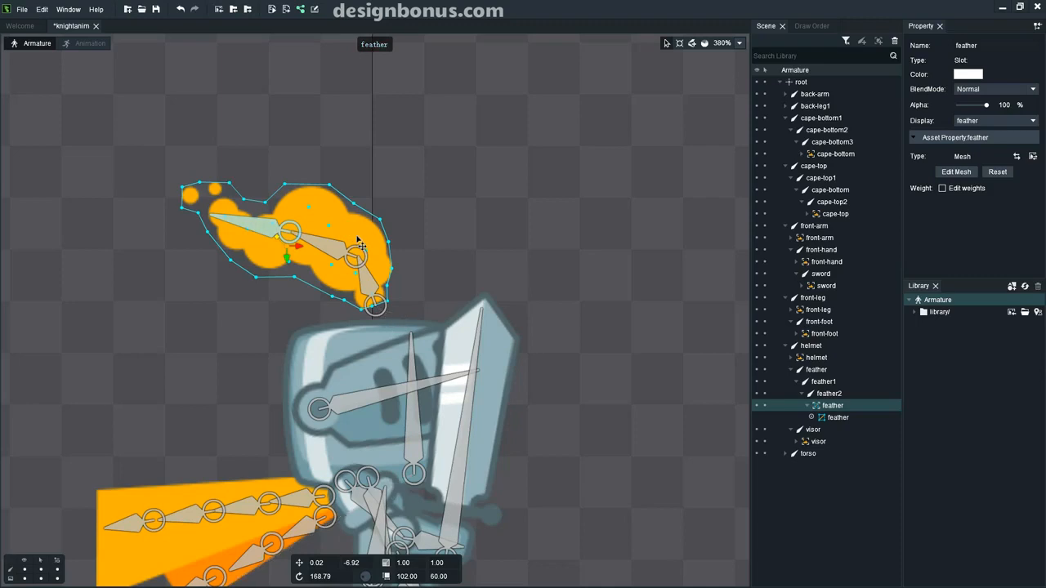
click(366, 282)
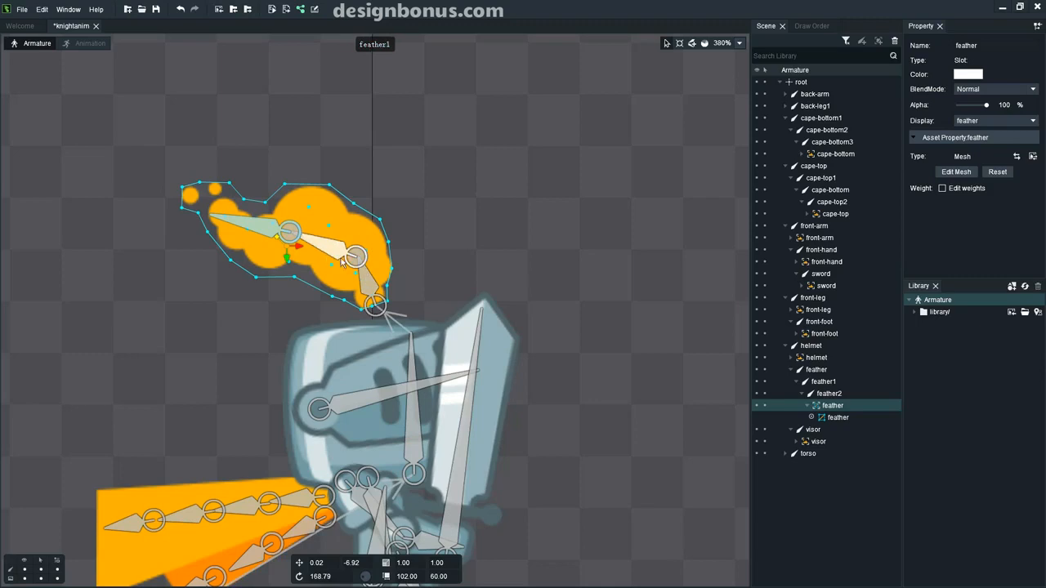
click(386, 287)
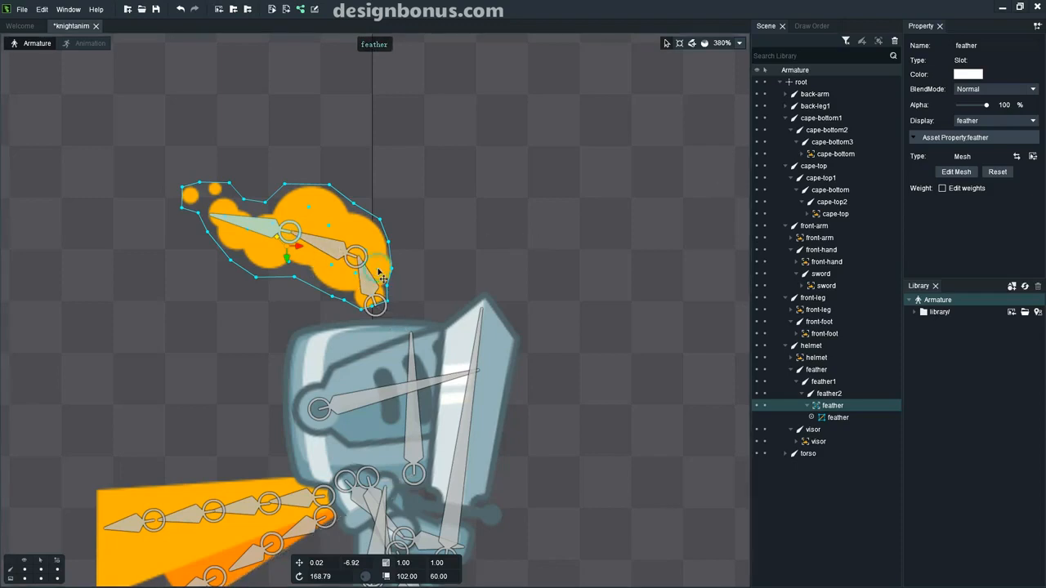
Enable weight editing for the feather mesh and bind it to the feather, feather1 and feather2 bones
click(942, 189)
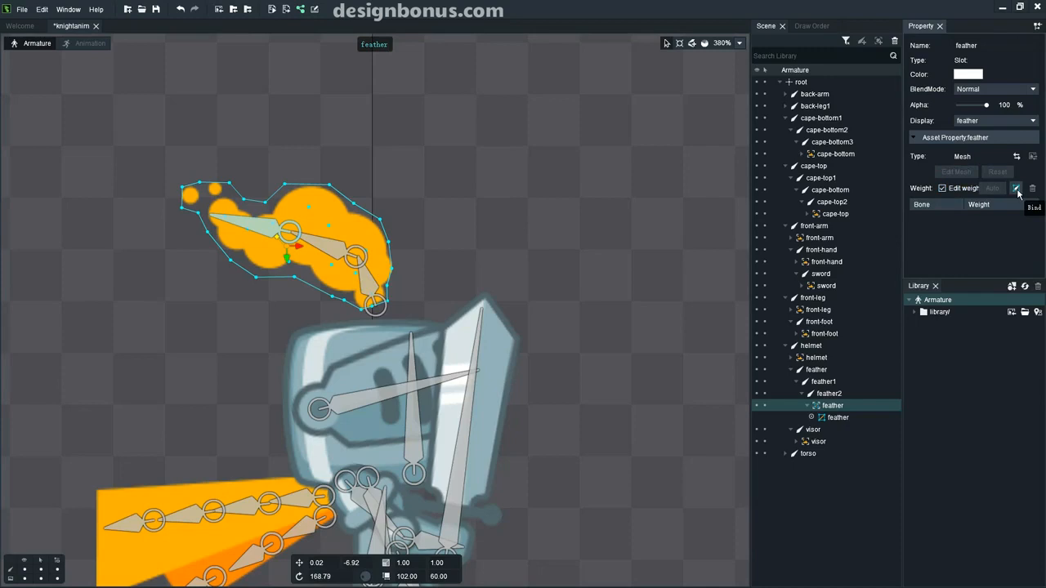
click(1018, 190)
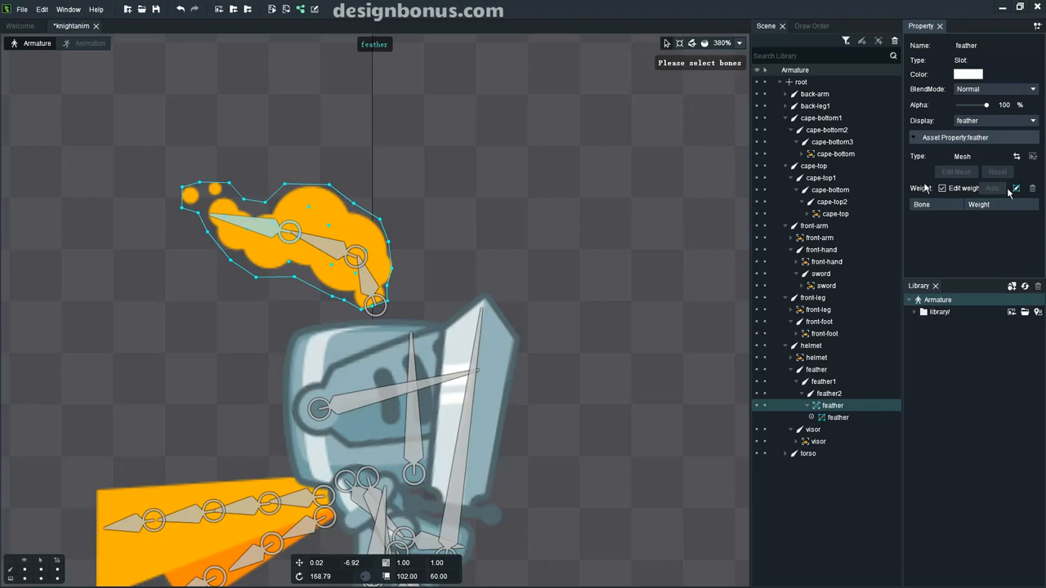
click(368, 286)
click(324, 249)
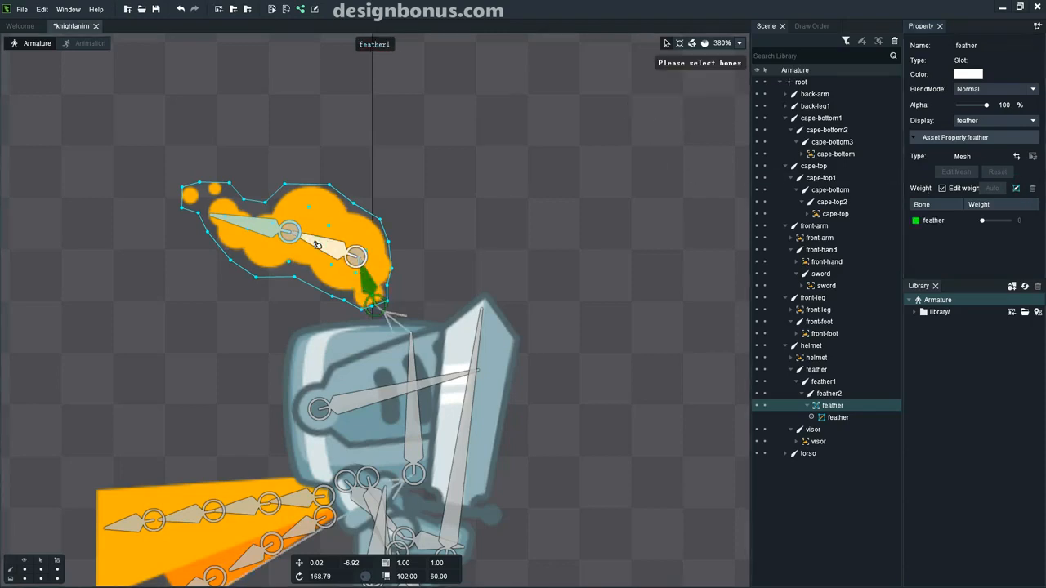
click(253, 228)
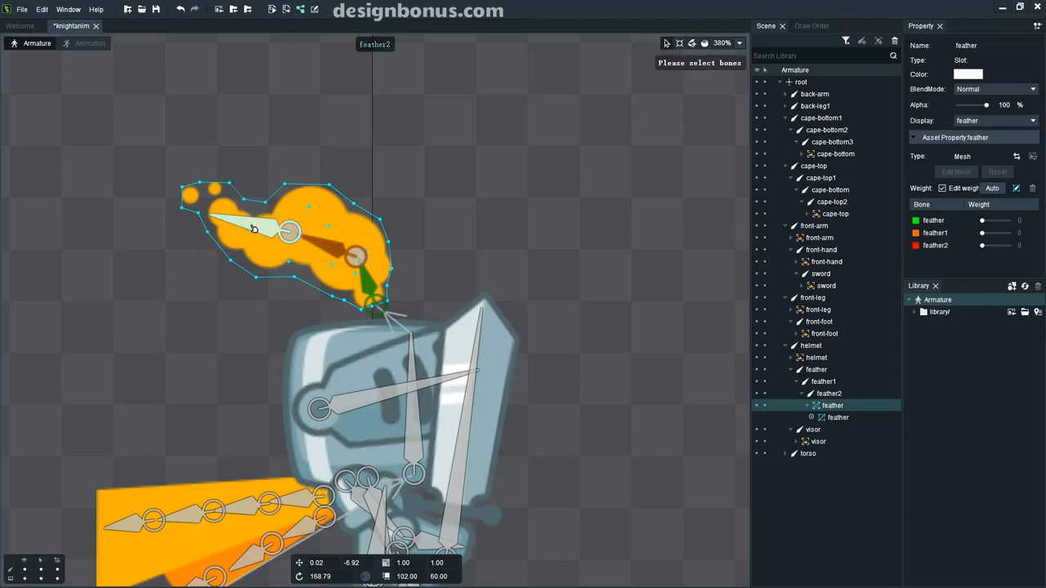
click(933, 220)
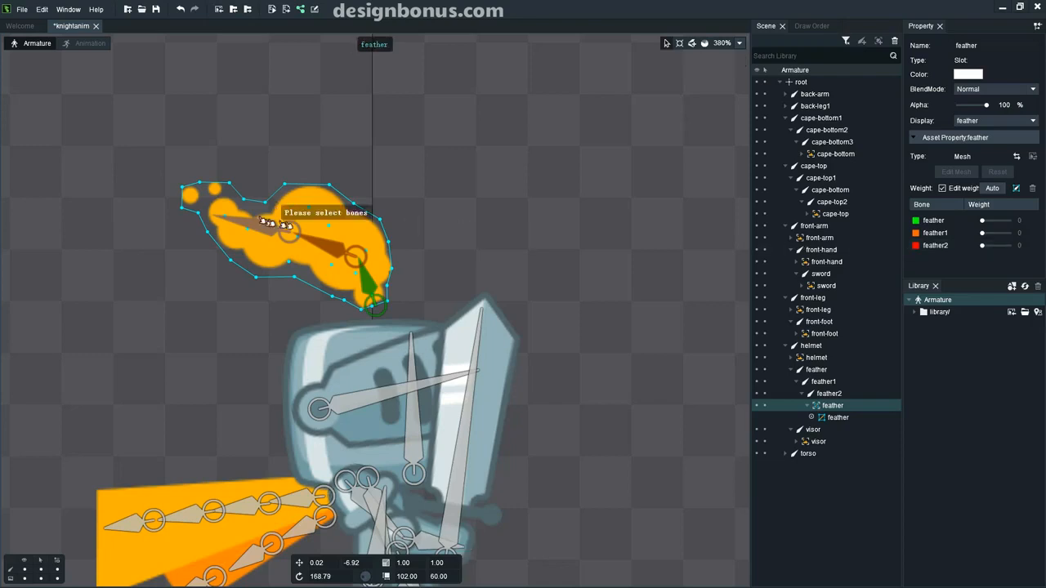
click(423, 196)
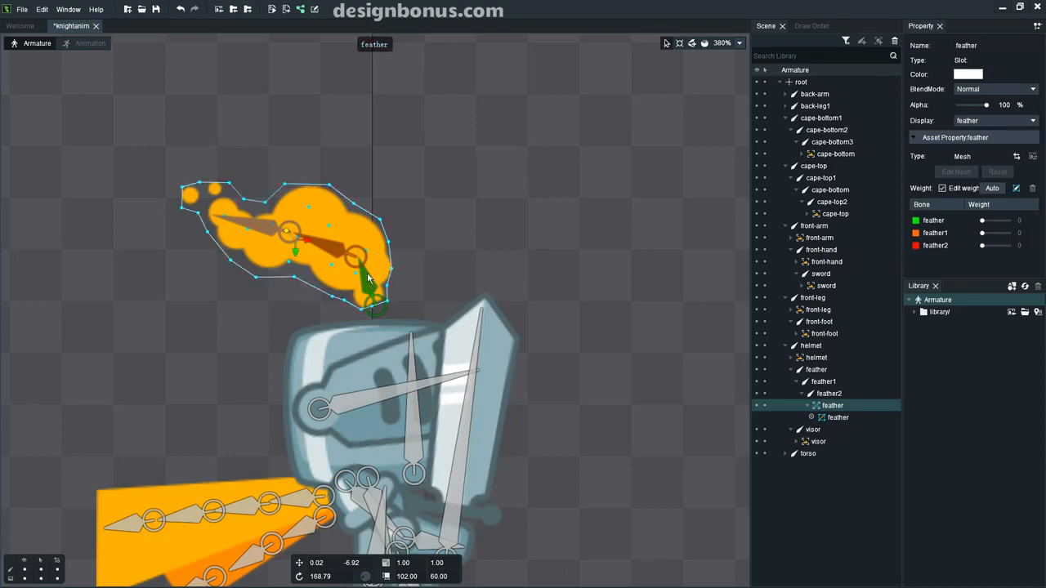
click(330, 251)
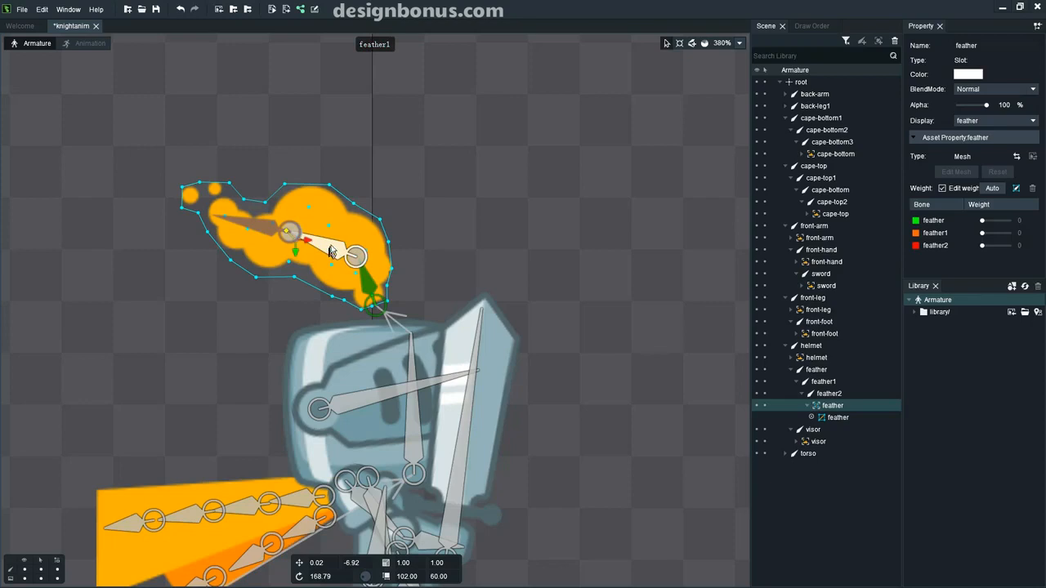
With the Weight Tool and the feather bone selected, raise that bone's weight on the two outline vertices just right of the feather's base
click(705, 44)
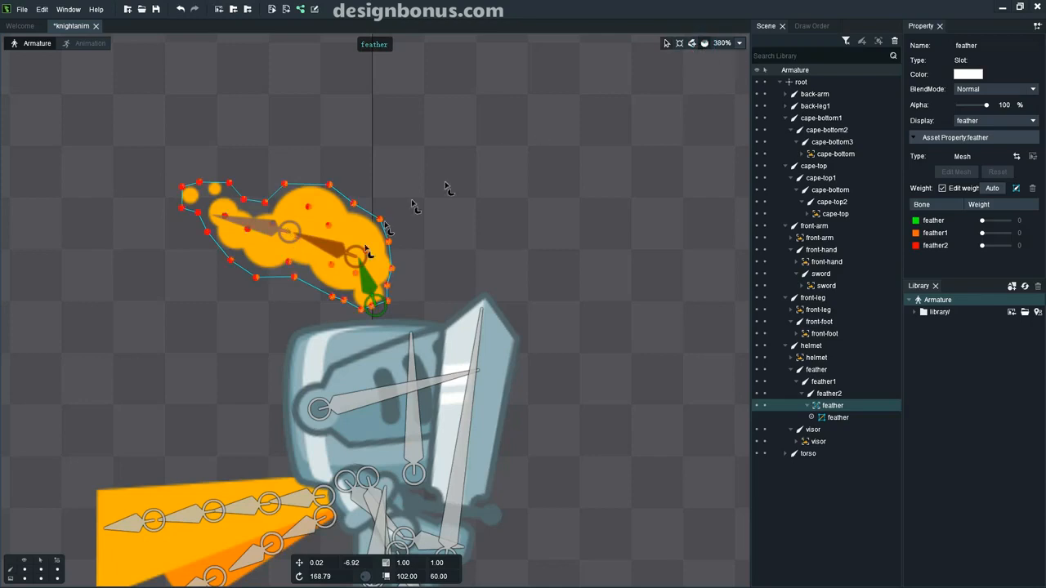
scroll(379, 275, up, 3)
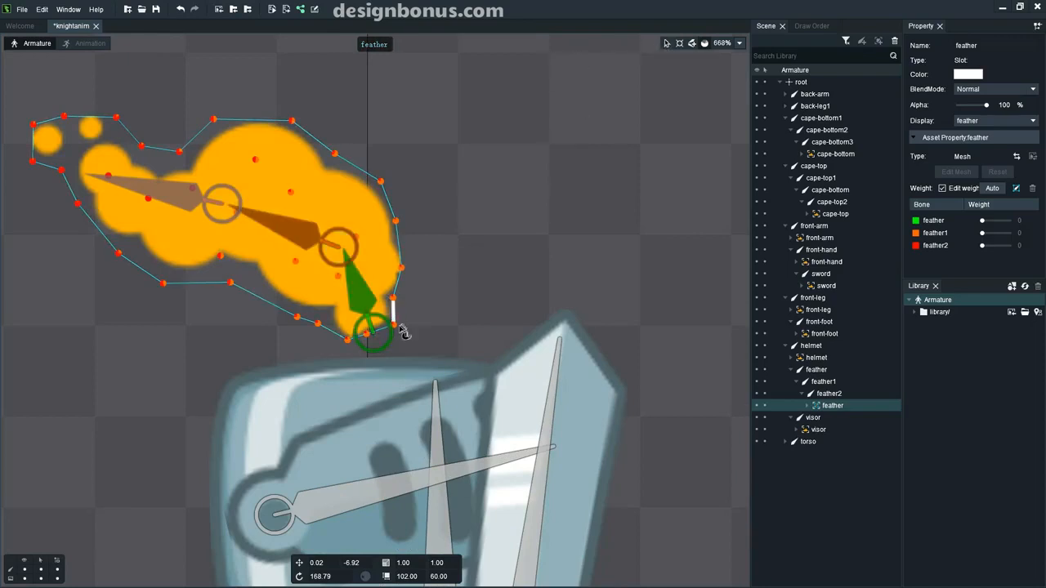
click(396, 326)
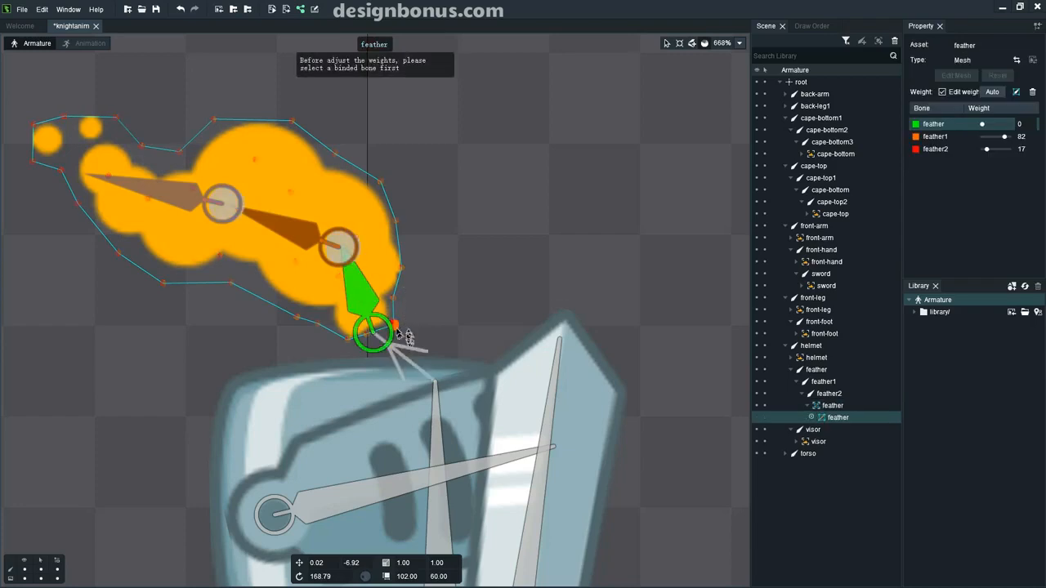
drag(407, 332, 392, 106)
drag(396, 300, 387, 75)
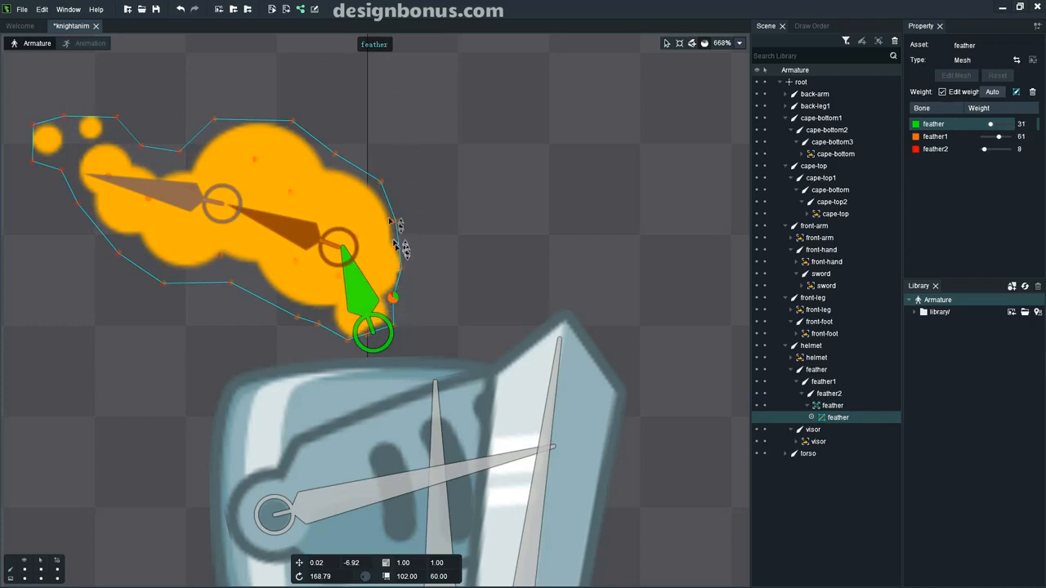
Increase the feather bone's weight on the outline vertices up the feather's lower right edge
drag(402, 266, 411, 98)
drag(397, 223, 398, 92)
drag(397, 222, 391, 84)
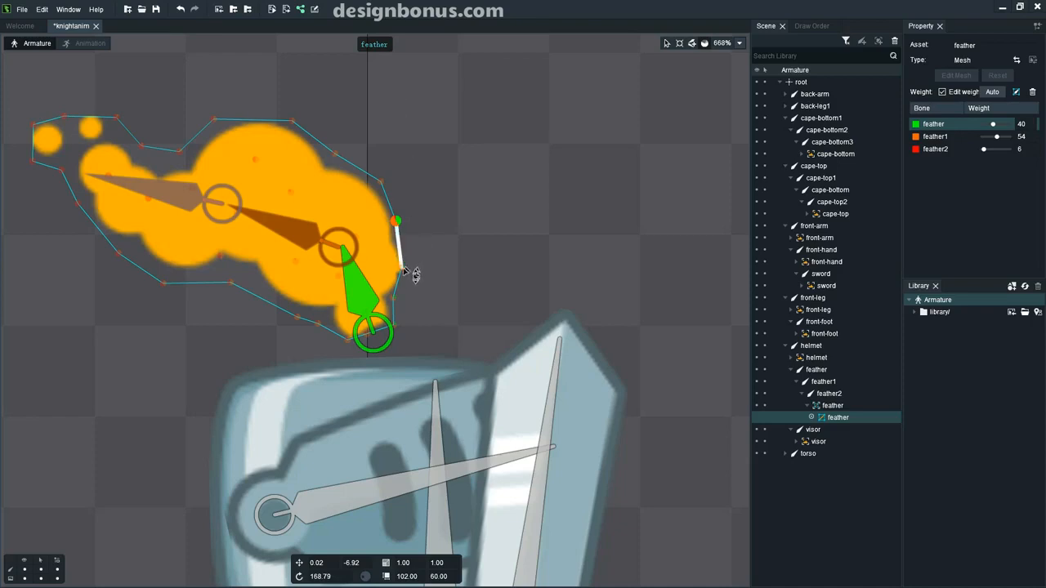
drag(404, 268, 399, 85)
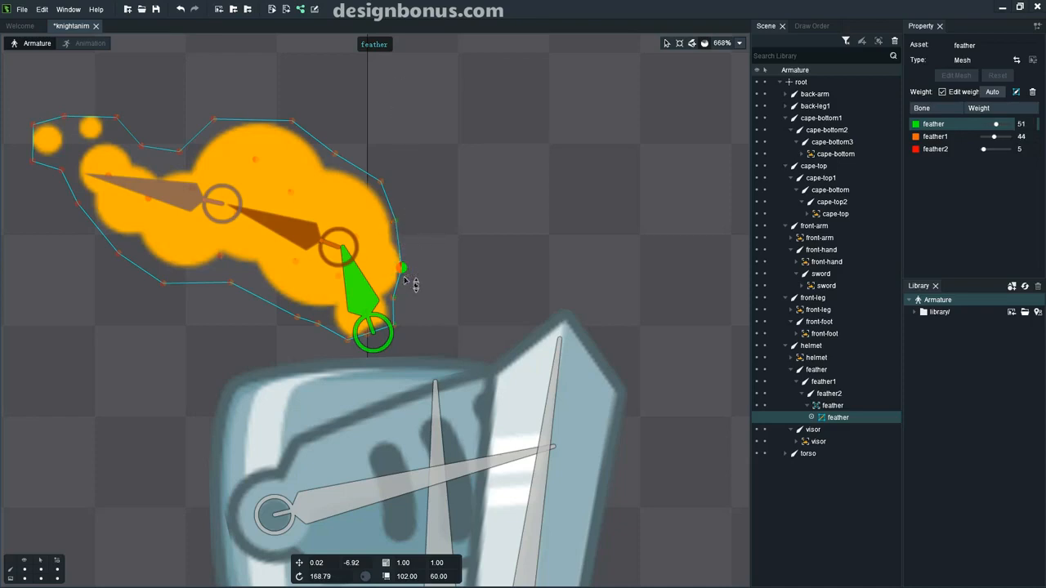
drag(411, 275, 401, 159)
drag(396, 300, 391, 177)
Raise the feather bone's weight on the vertex at the bone's root and the next two outline vertices to its left
drag(365, 340, 356, 4)
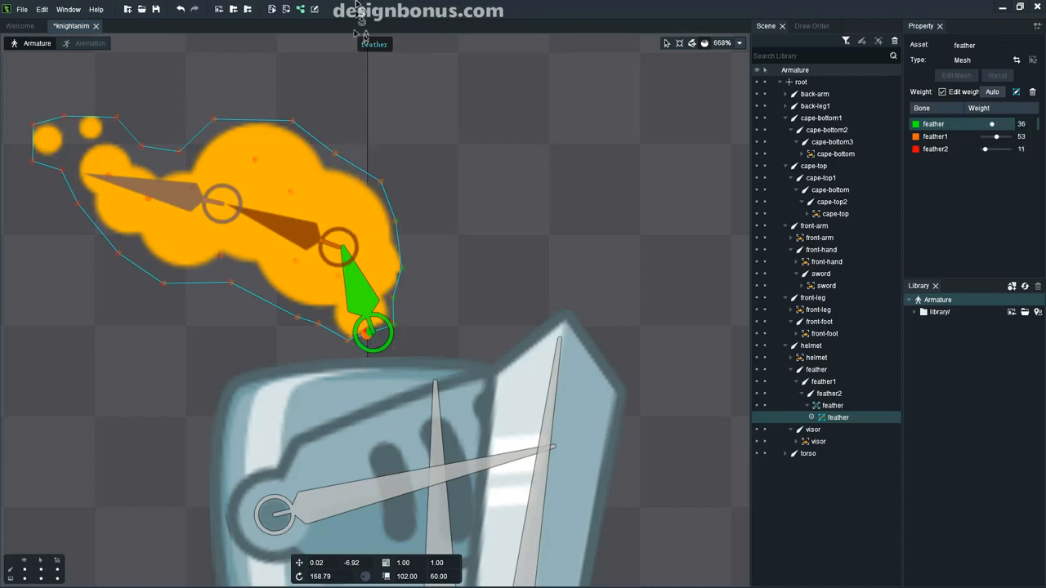
drag(368, 331, 337, 4)
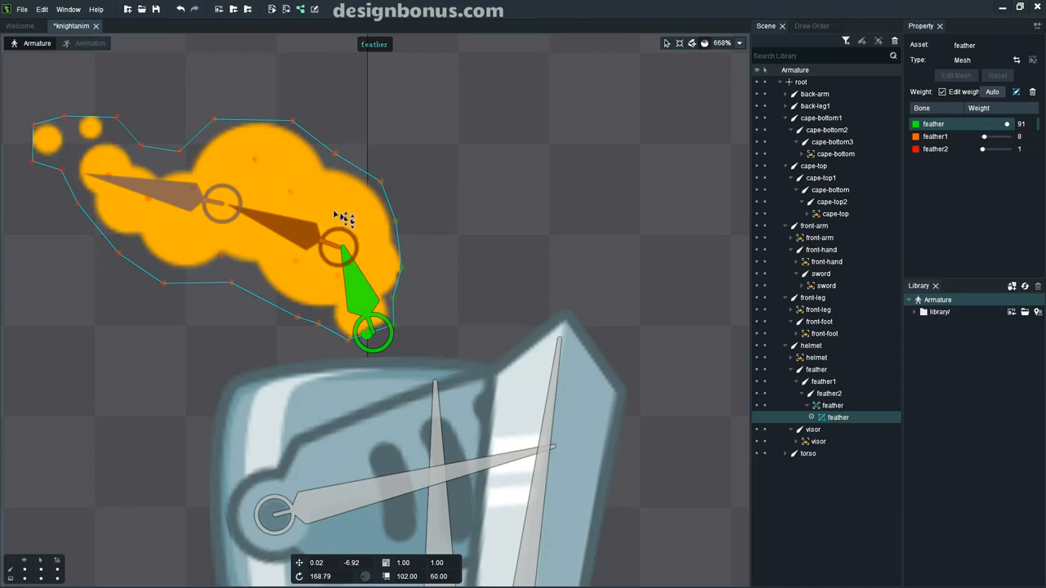
click(349, 344)
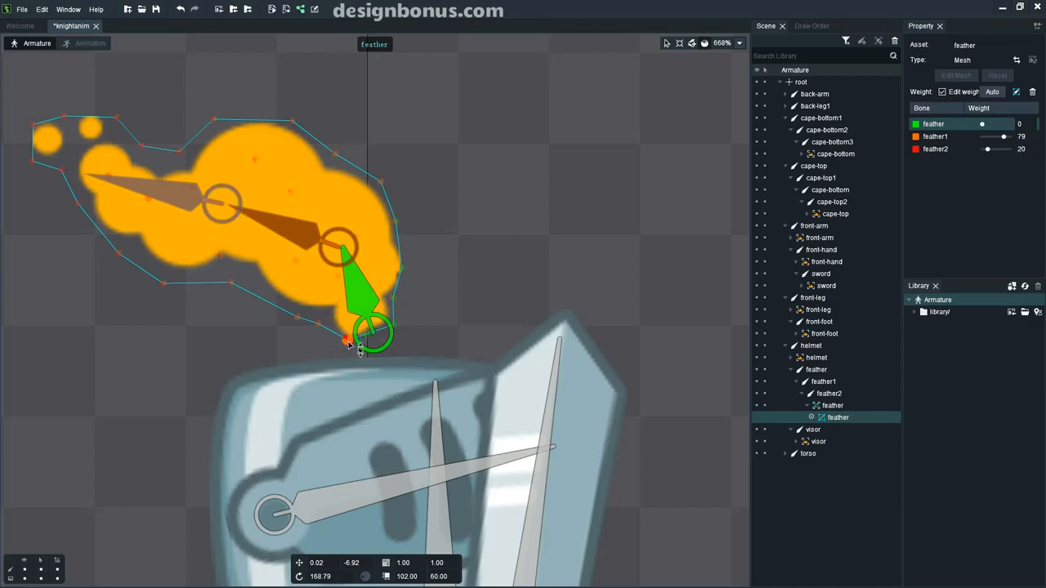
drag(358, 342, 352, 131)
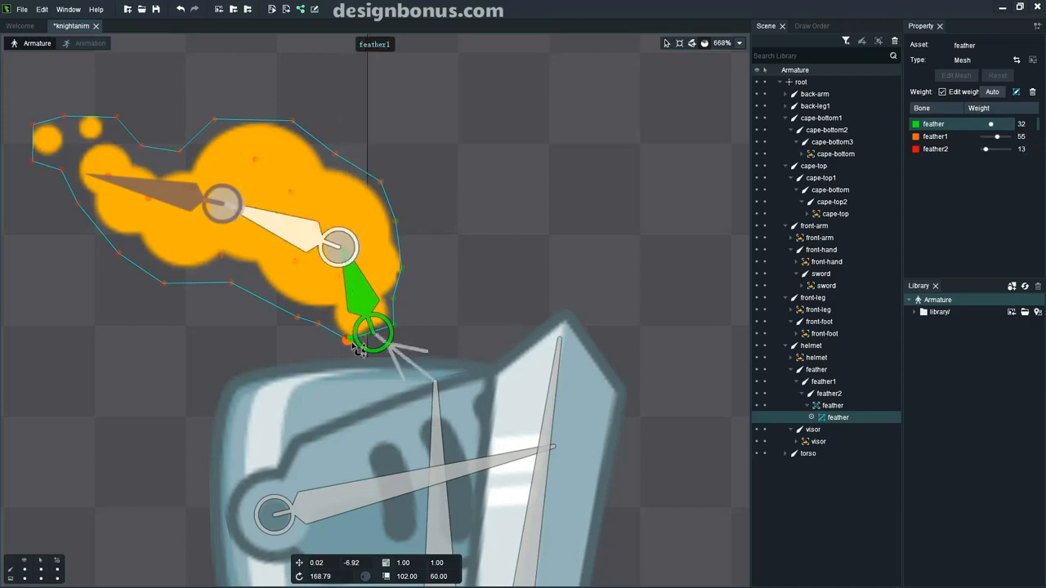
drag(360, 349, 346, 76)
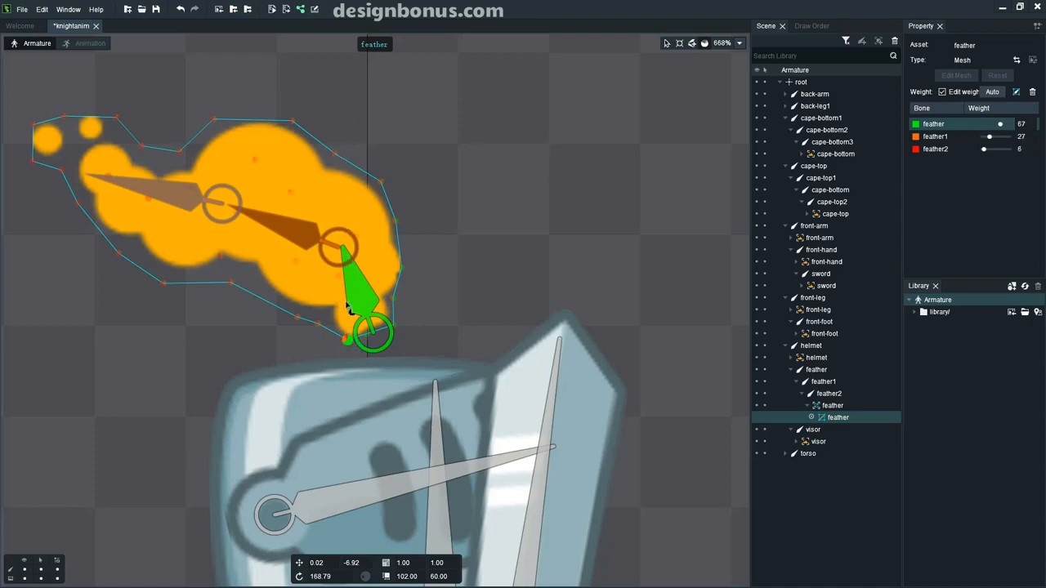
drag(352, 343, 351, 269)
click(319, 325)
drag(319, 324, 318, 163)
Add two more underside vertices and two upper right edge vertices to the selection and raise the feather bone's weight to about 87
ctrl+click(297, 317)
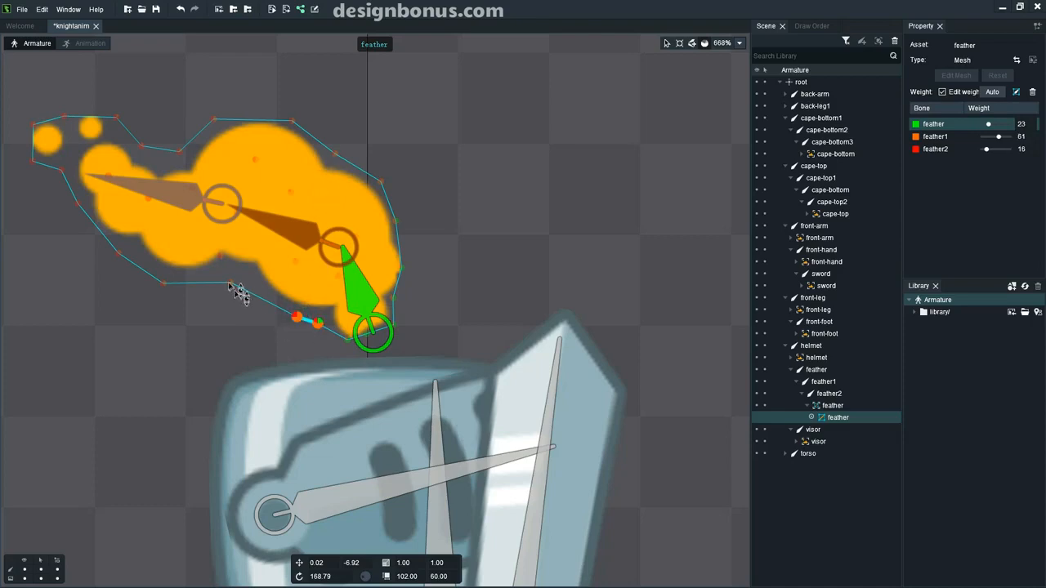
ctrl+click(230, 283)
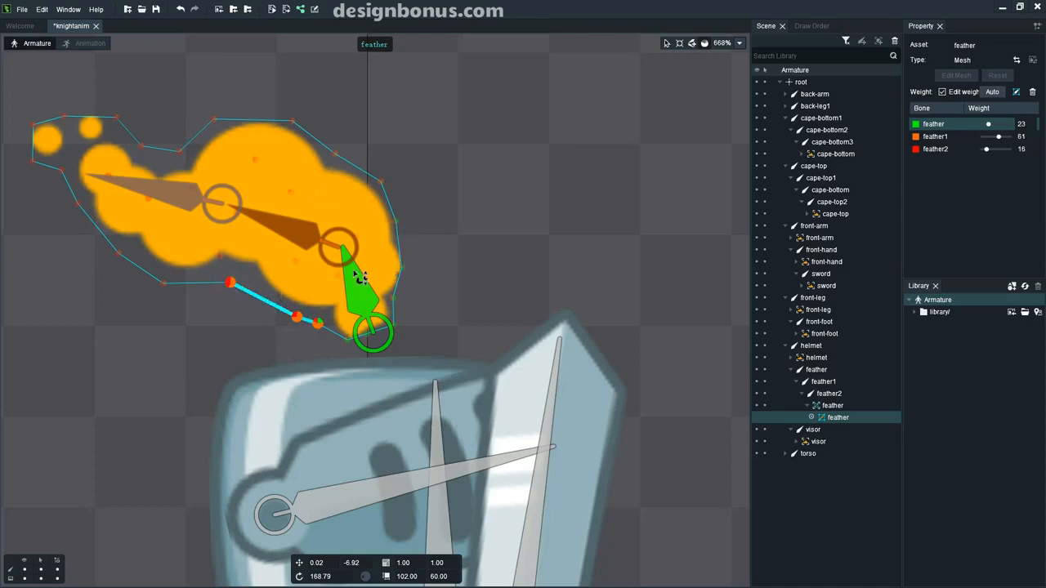
ctrl+click(381, 180)
ctrl+click(396, 222)
drag(311, 70, 310, 50)
drag(309, 318, 296, 134)
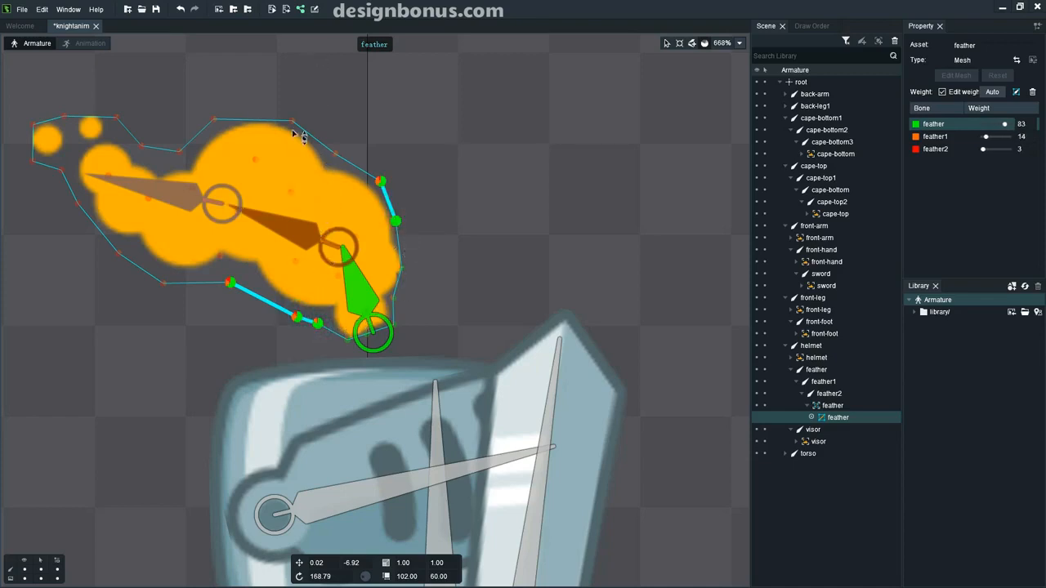
drag(298, 321, 299, 283)
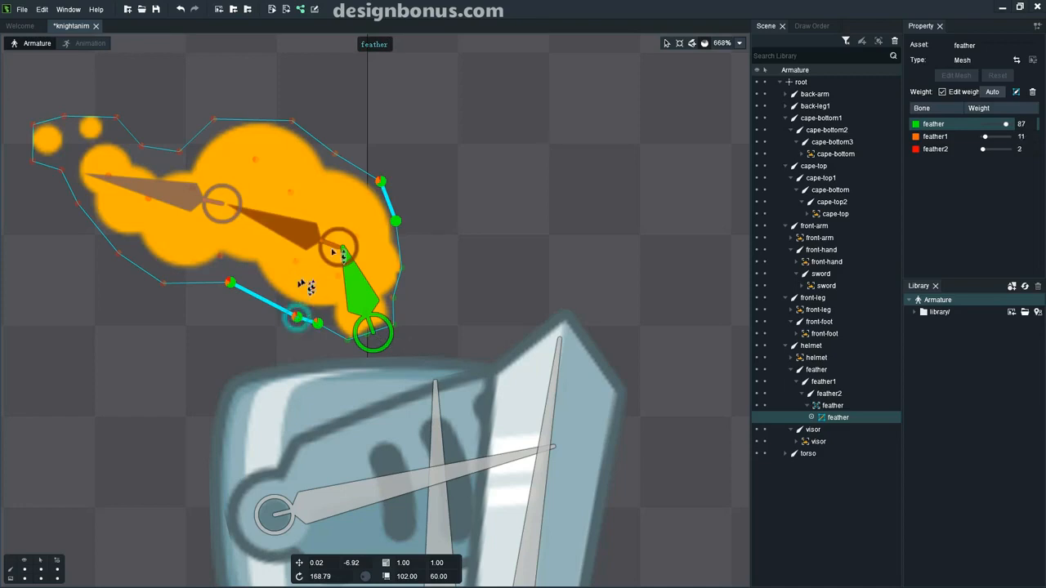
click(413, 229)
click(385, 230)
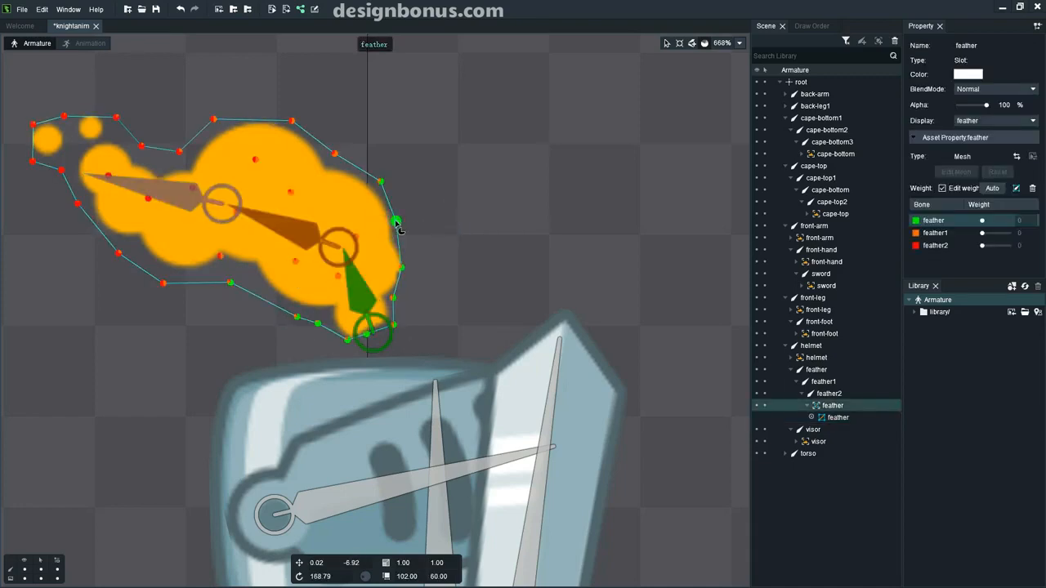
click(396, 223)
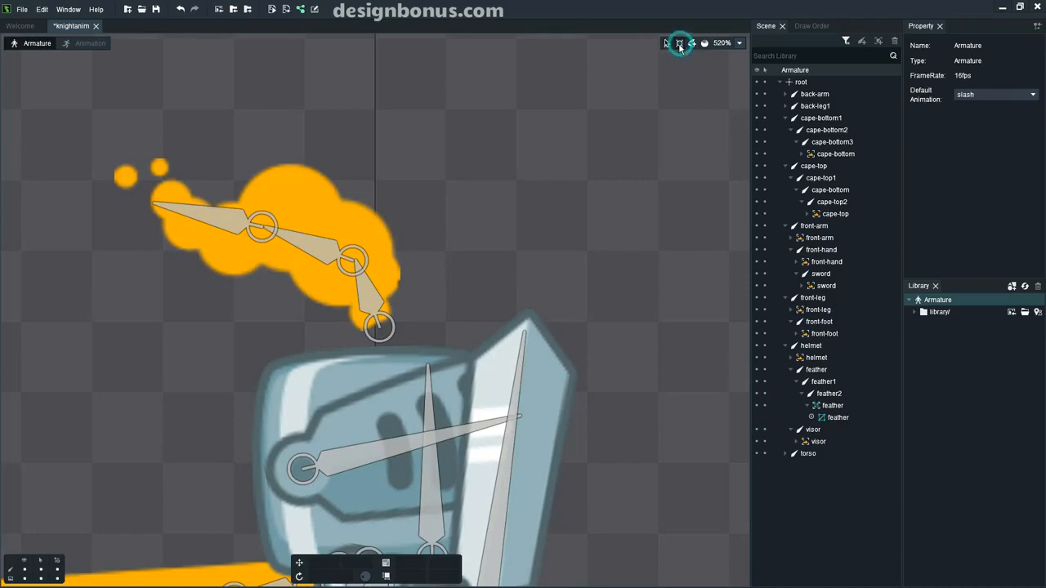
Test the feather mesh by bending its bone chain and rotating feather2 down to about -57°, and undo the feather2 rotation
click(369, 294)
drag(357, 261, 228, 242)
click(227, 240)
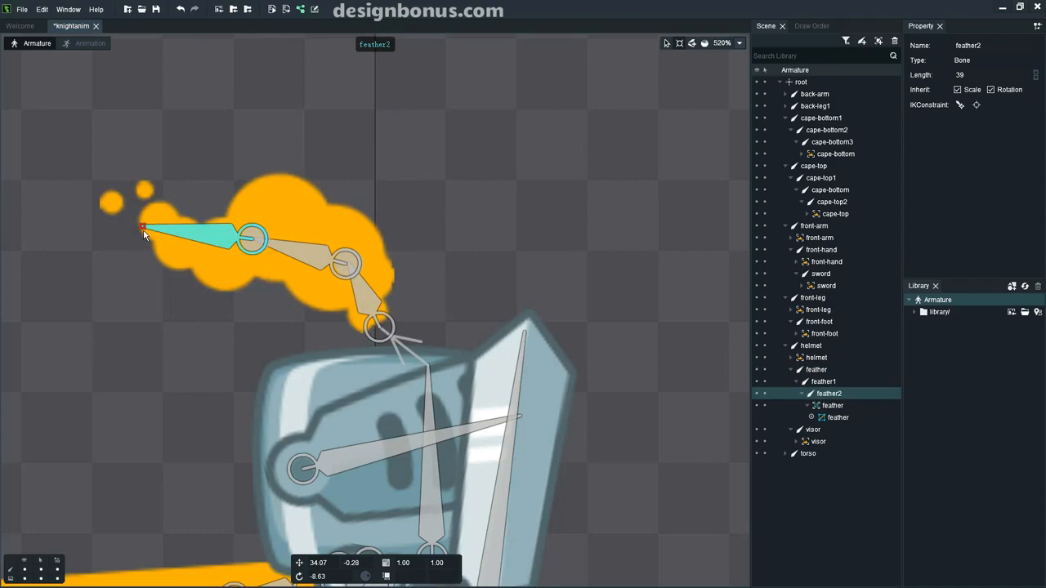
drag(145, 233, 164, 319)
scroll(129, 264, down, 3)
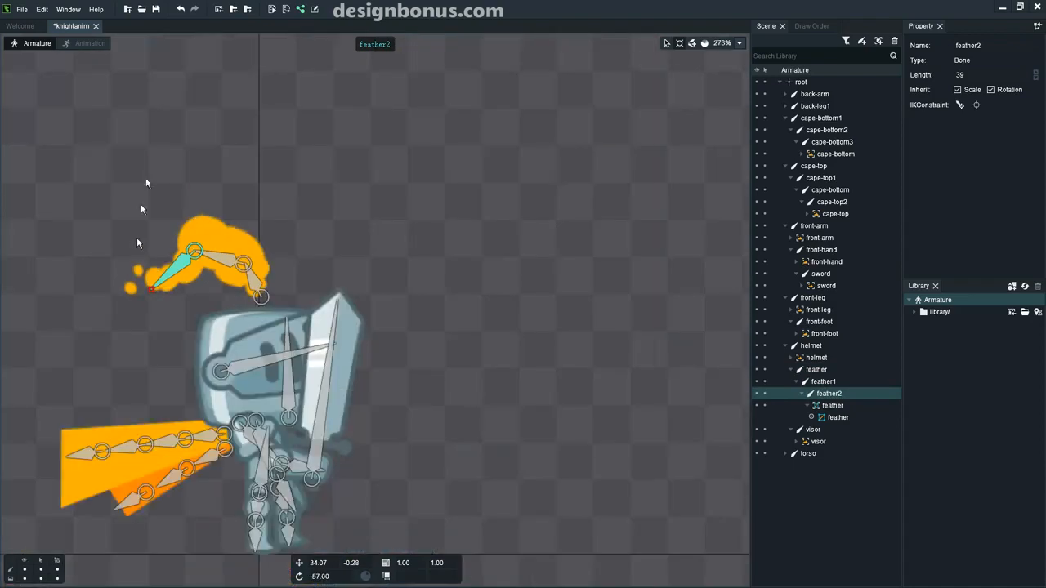
click(86, 43)
key(ctrl+z)
In the idle animation at frame 0, rotate the feather bone to about -43° and the feather1 bone to about -37°
click(85, 44)
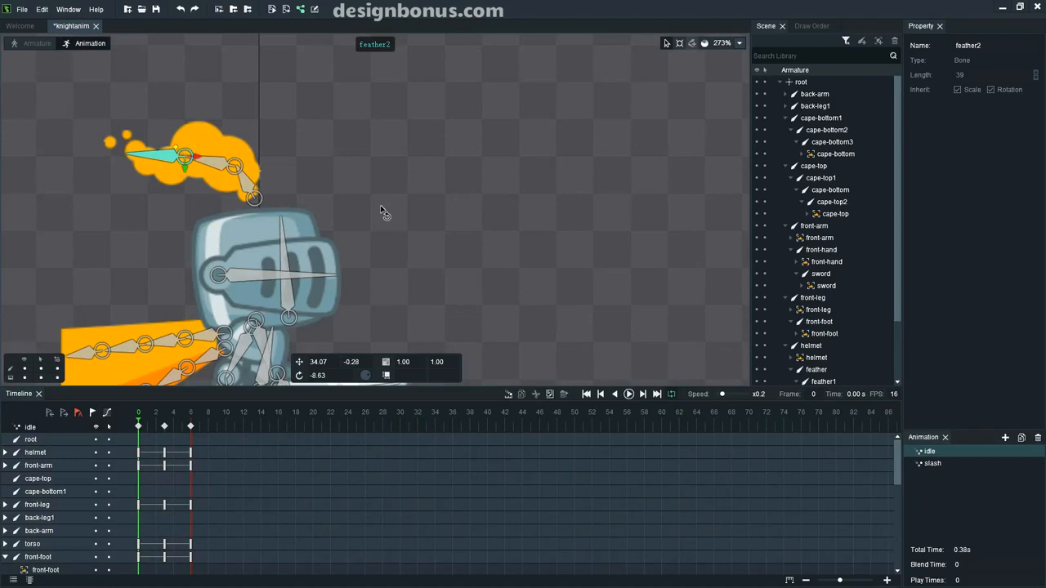
mouse_move(138, 427)
mouse_down()
mouse_move(164, 426)
mouse_move(135, 428)
mouse_up()
click(138, 426)
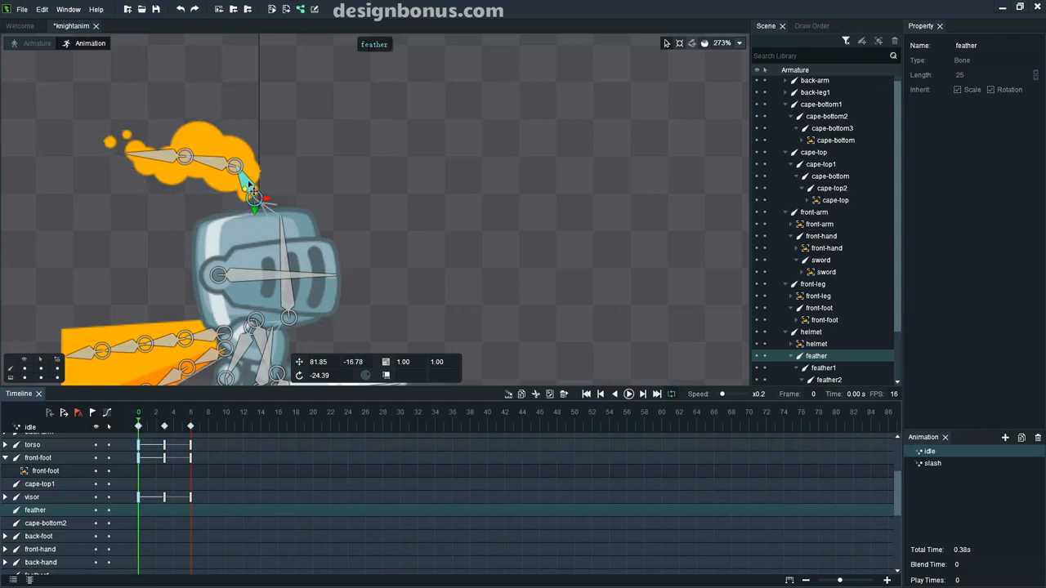
click(679, 45)
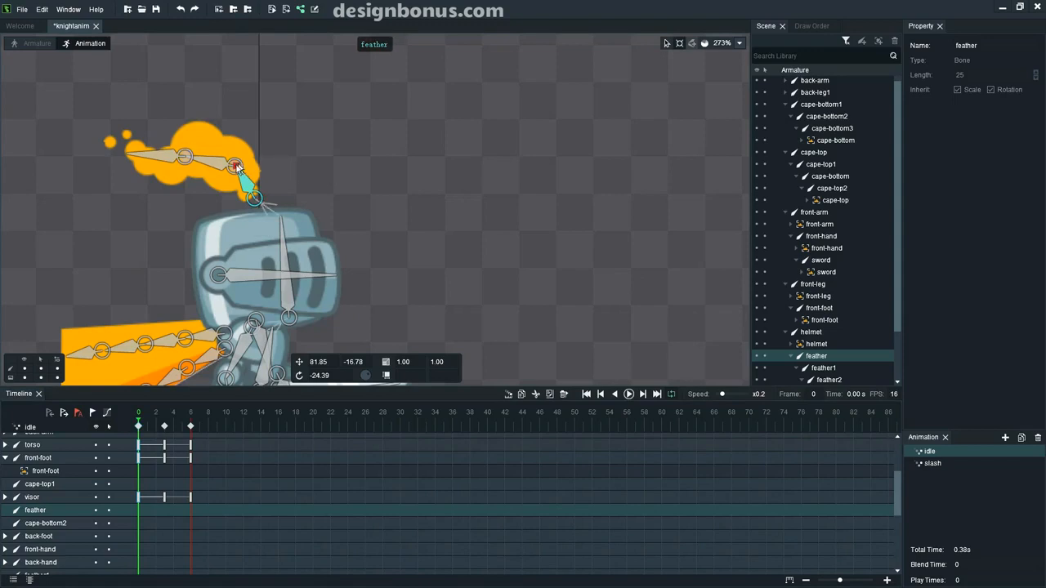
drag(230, 172, 207, 181)
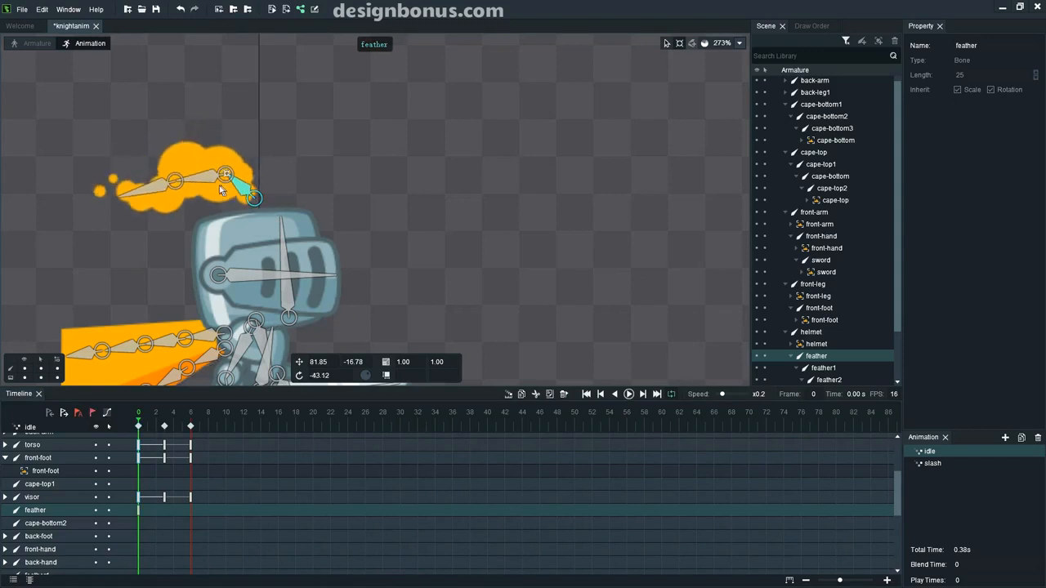
click(207, 182)
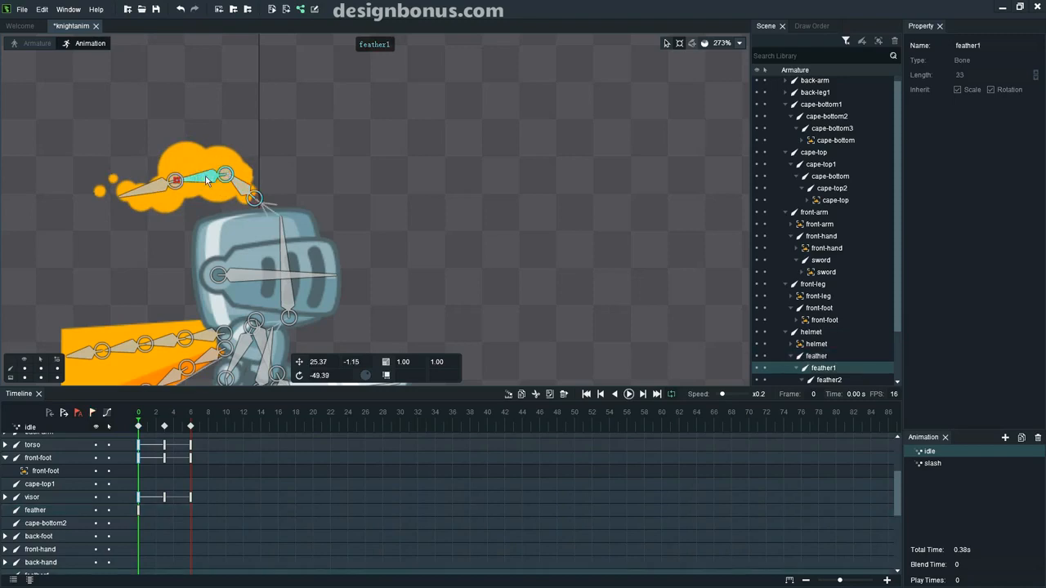
drag(181, 184, 144, 175)
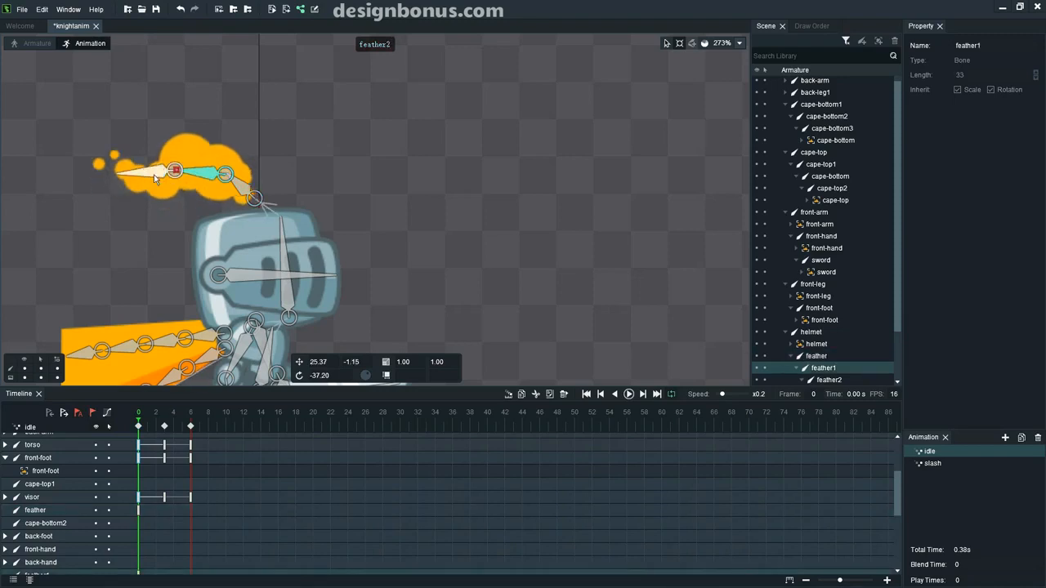
Rotate the feather2 bone up to about 9° at frame 0 so the feather's tip lifts
click(125, 178)
click(132, 174)
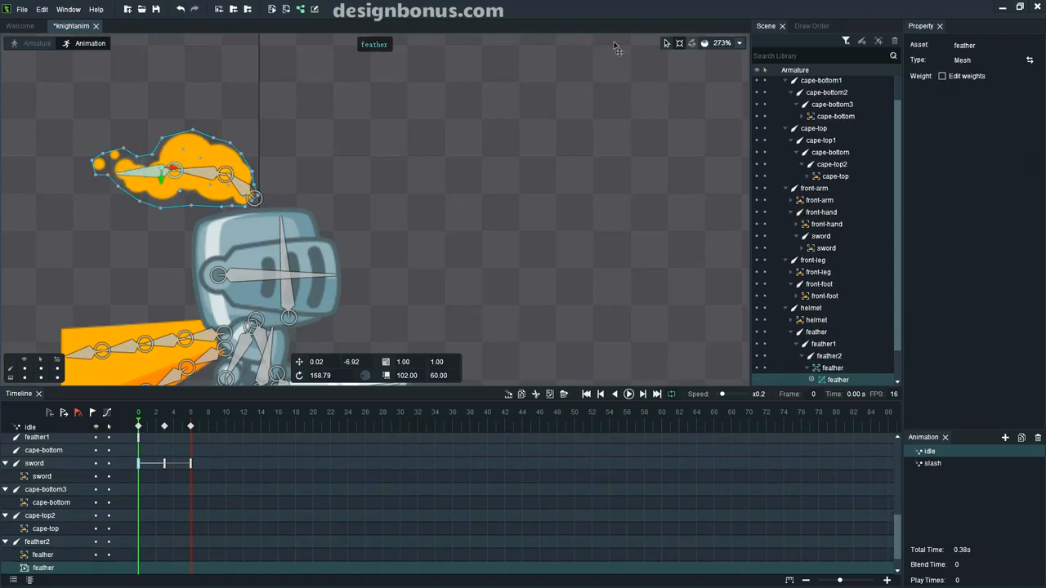
click(136, 184)
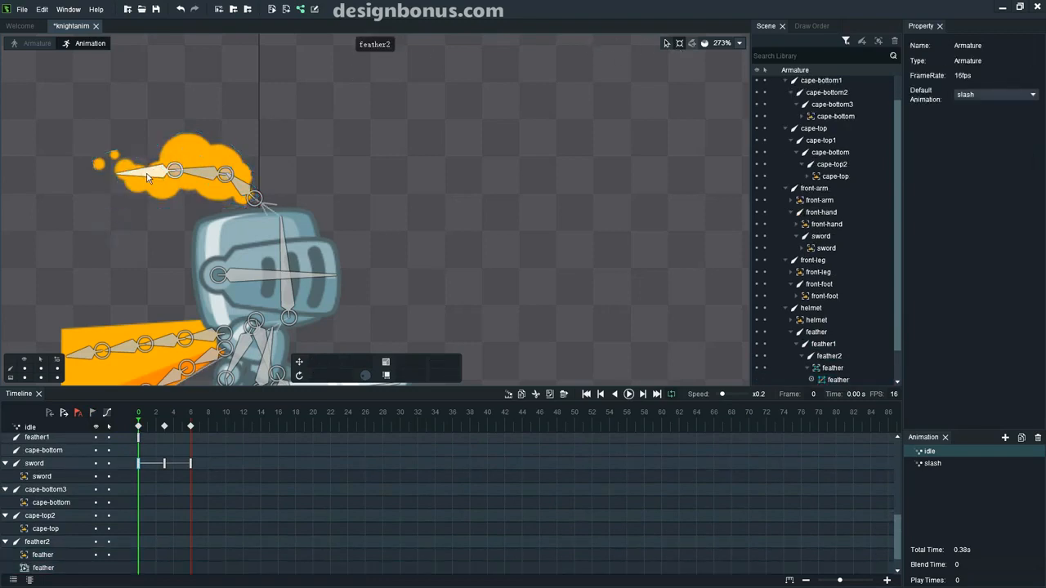
click(119, 176)
drag(119, 176, 117, 168)
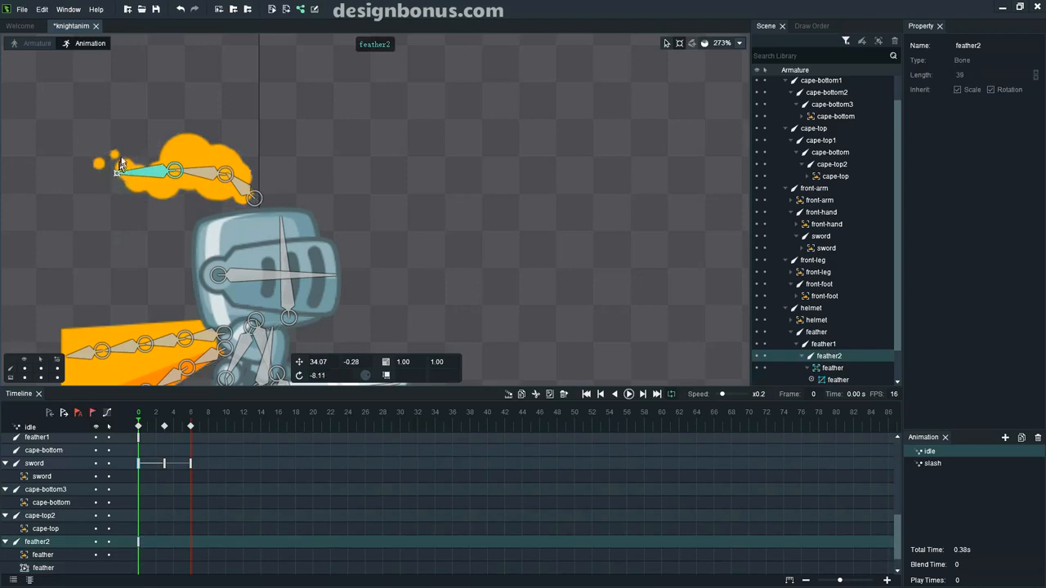
drag(117, 168, 119, 159)
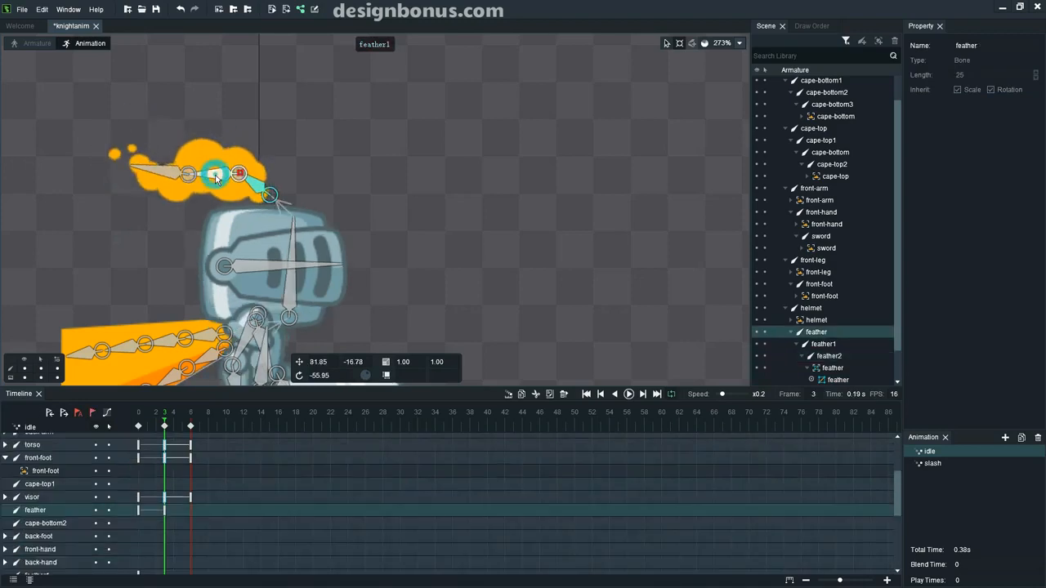
At frame 3, rotate the feather1 bone slightly downward and the feather2 bone down to about -42°
click(212, 178)
right_click(213, 178)
click(203, 175)
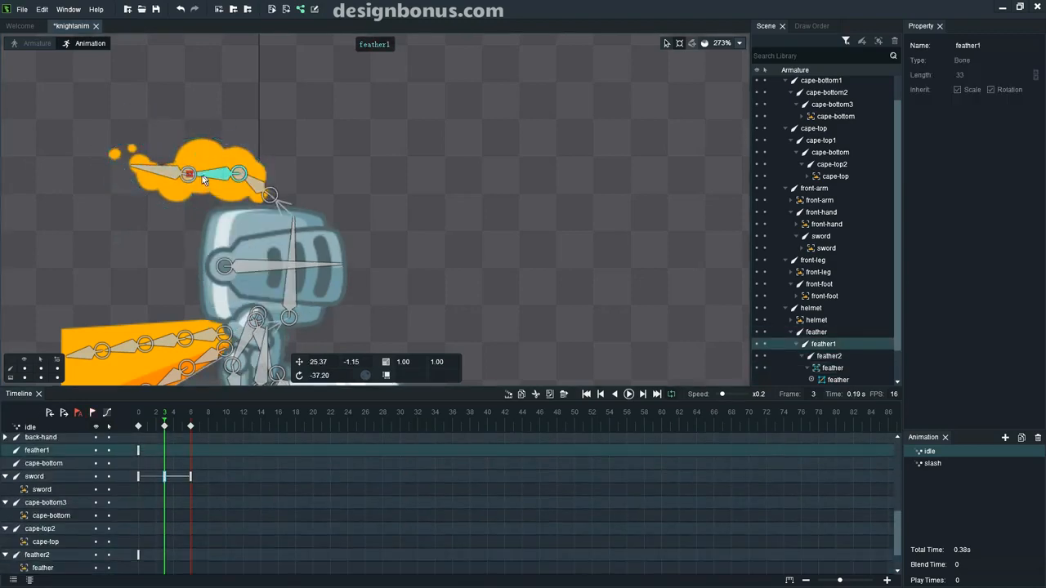
drag(190, 177, 163, 186)
click(163, 183)
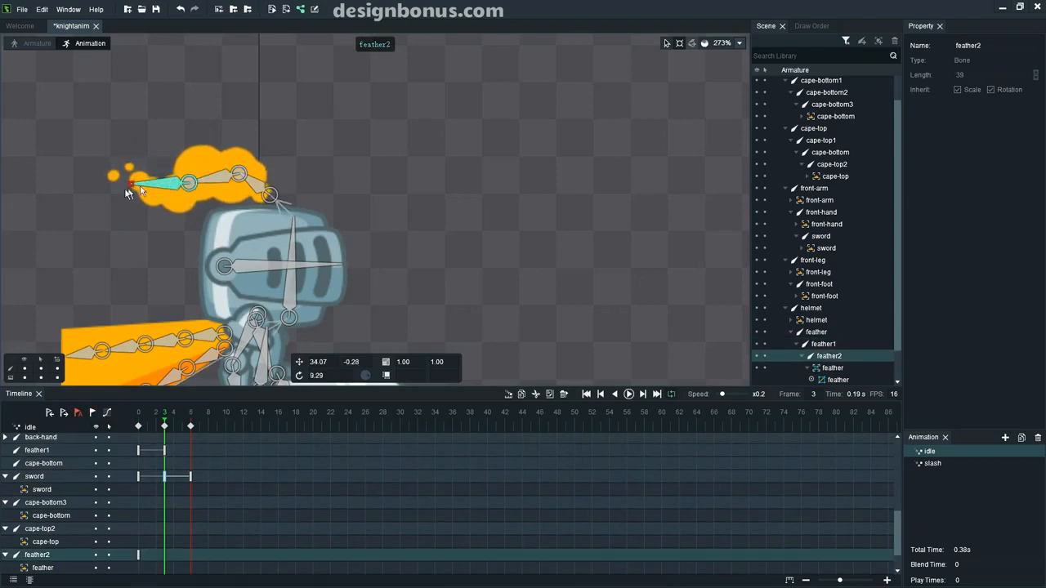
drag(128, 203, 156, 230)
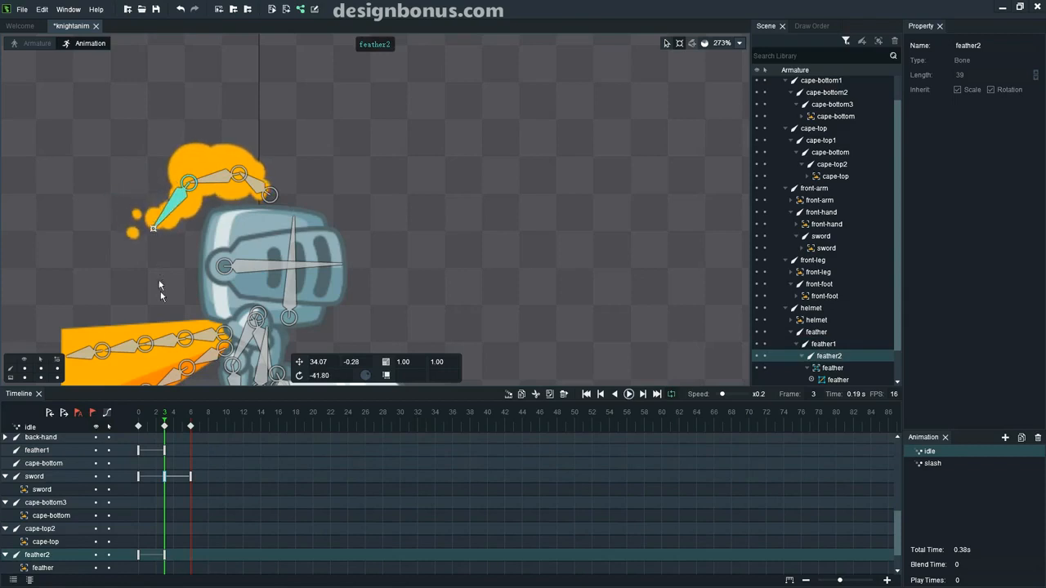
Copy the keyframes of frame 0 to frame 6 so the idle animation loops
click(138, 426)
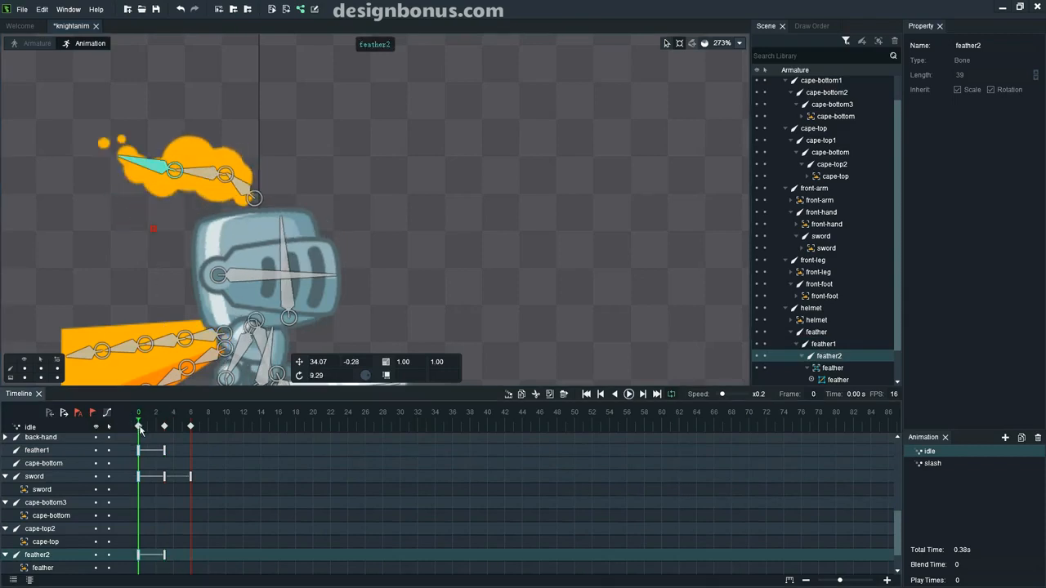
click(190, 429)
key(ctrl+v)
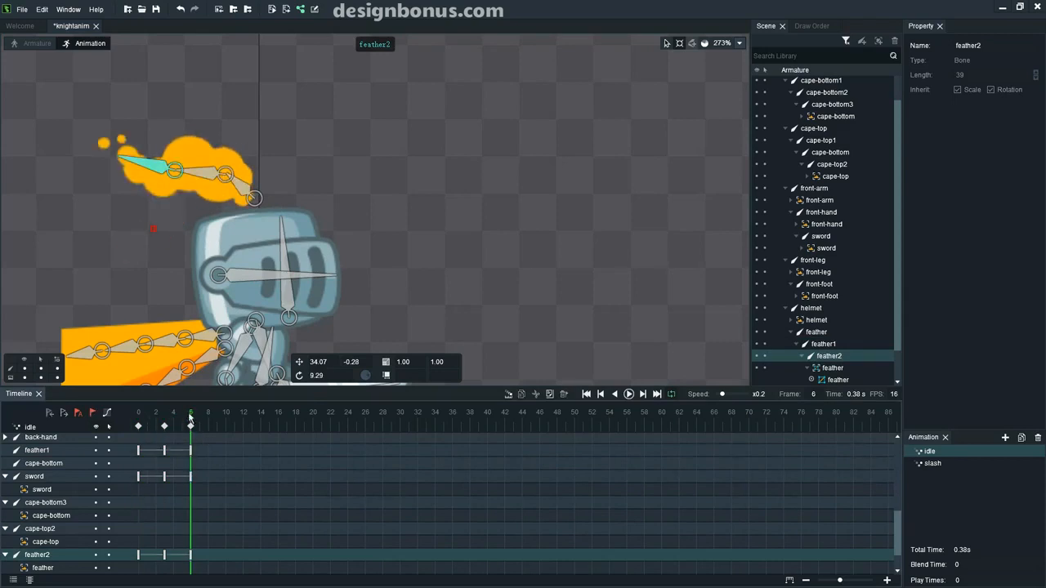
Hide the bones and play the idle animation from frame 0 to check the feather's motion, stopping back at frame 0
drag(190, 425, 136, 432)
click(397, 203)
key(ctrl+h)
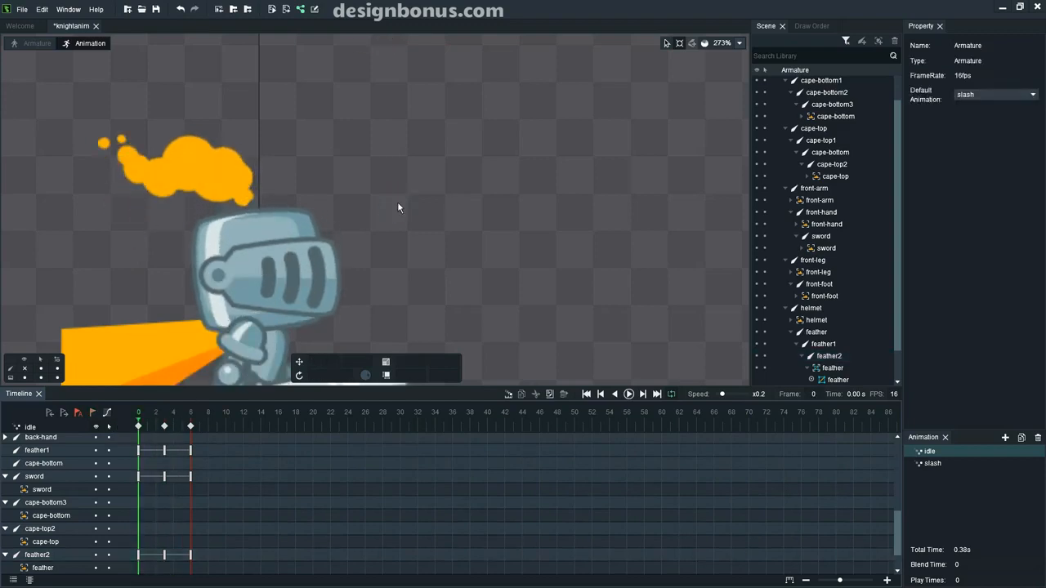
key(space)
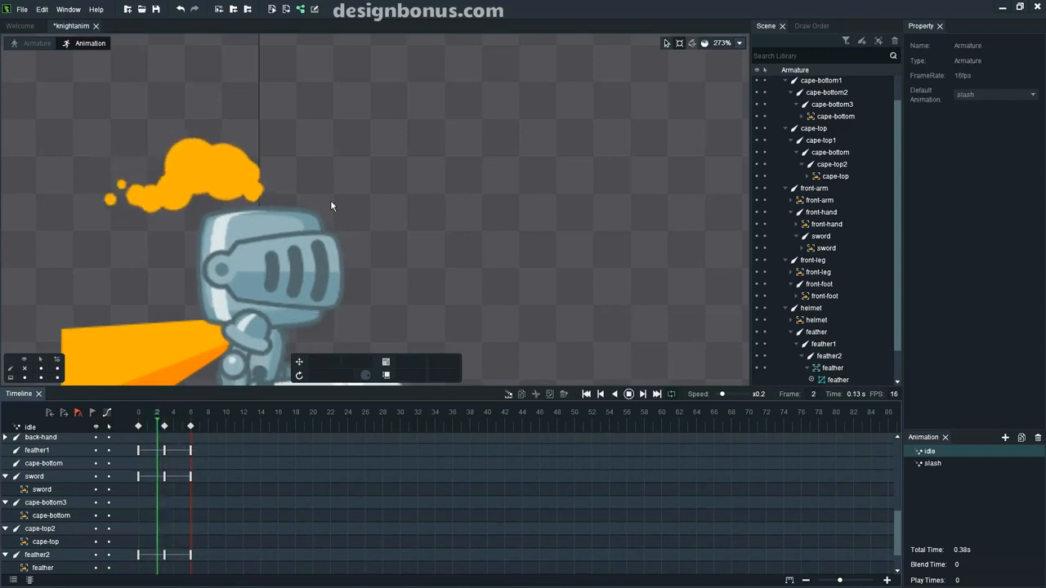
scroll(330, 206, down, 5)
scroll(331, 204, down, 1)
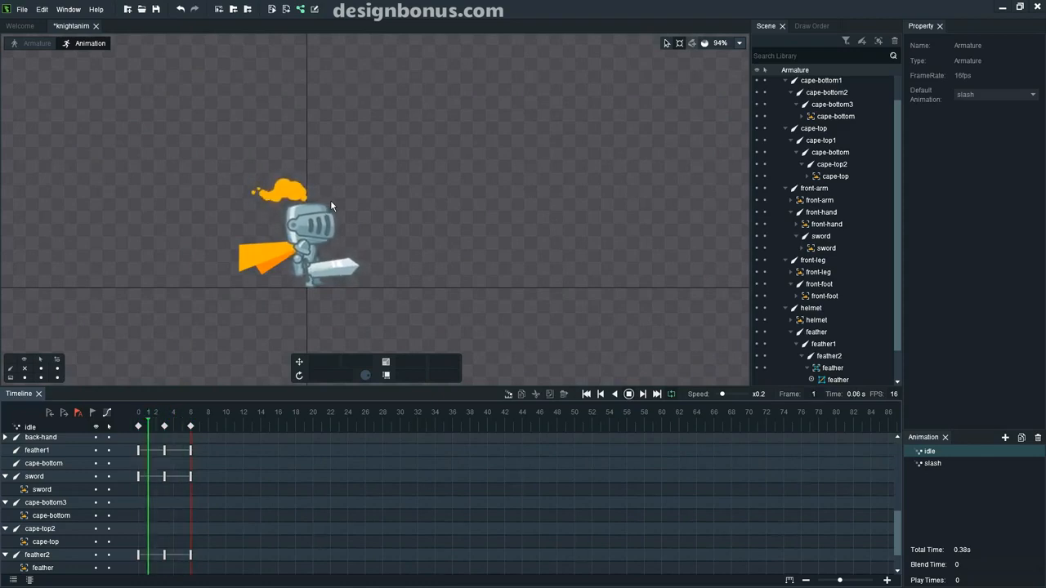
key(space)
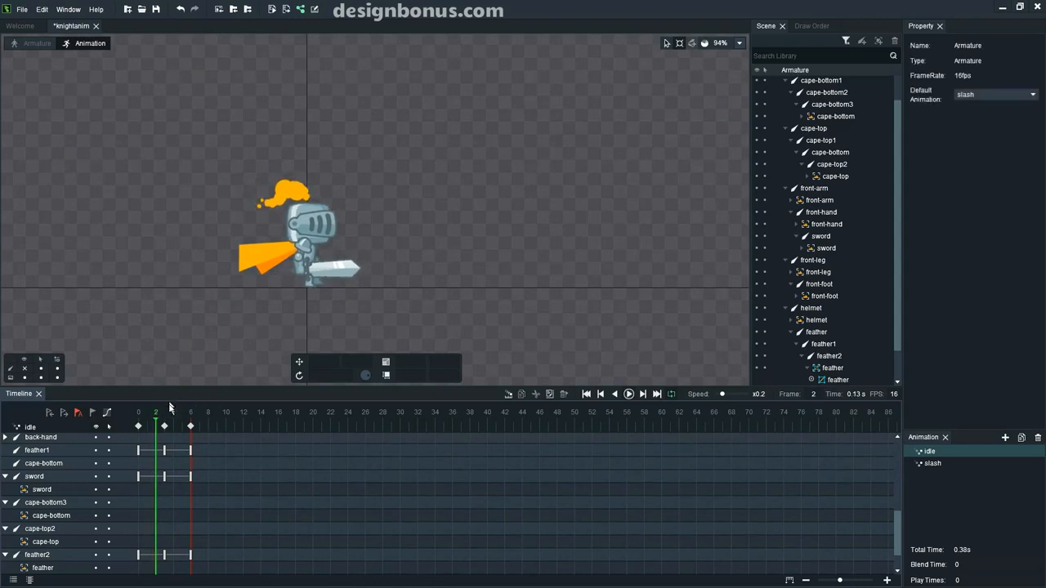
drag(155, 424, 137, 424)
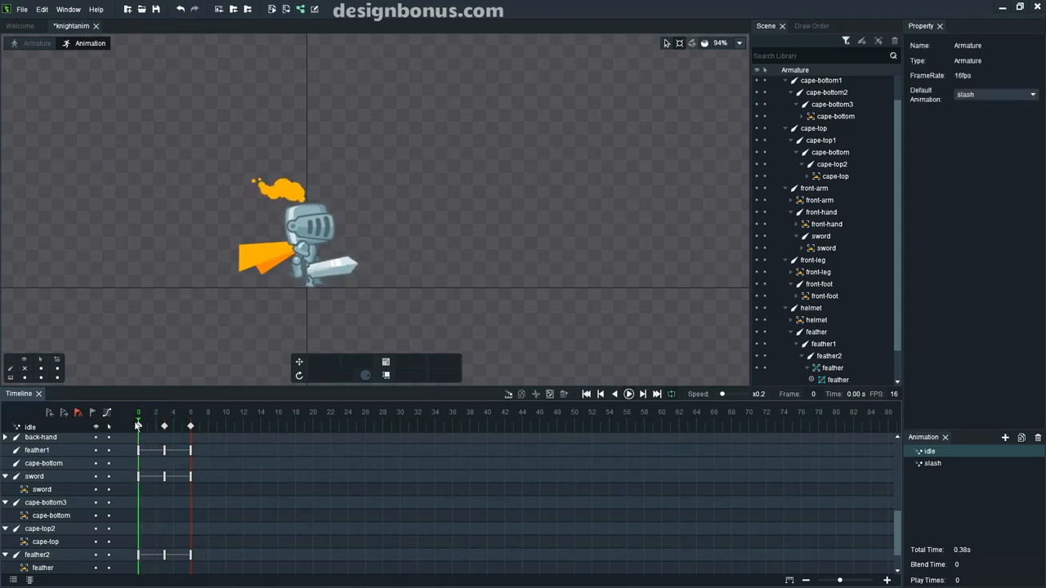
In Armature mode, convert the cape-top image into a mesh and widen the Mesh Editor to show the whole cape
click(28, 44)
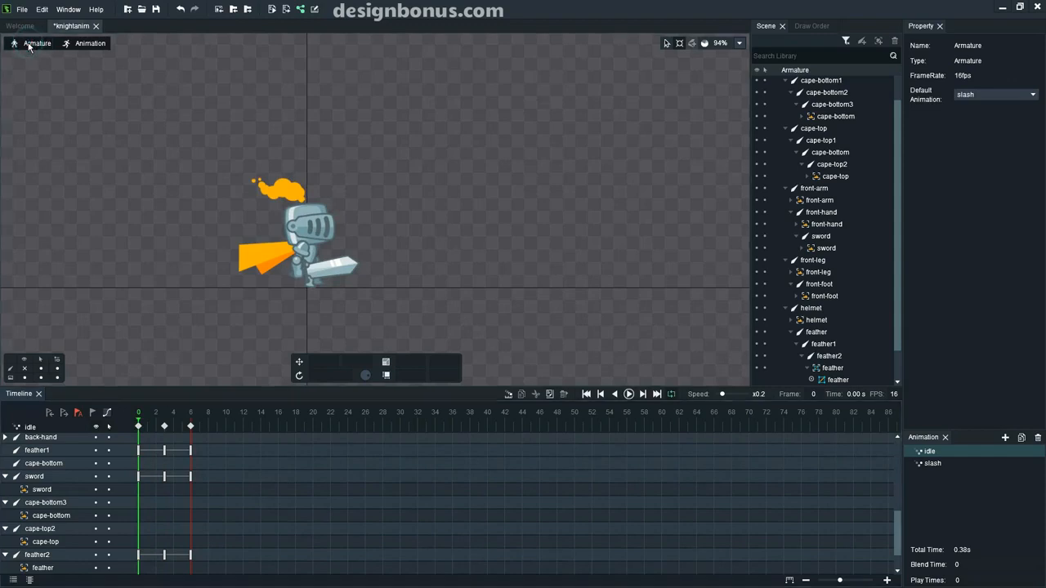
scroll(249, 388, up, 5)
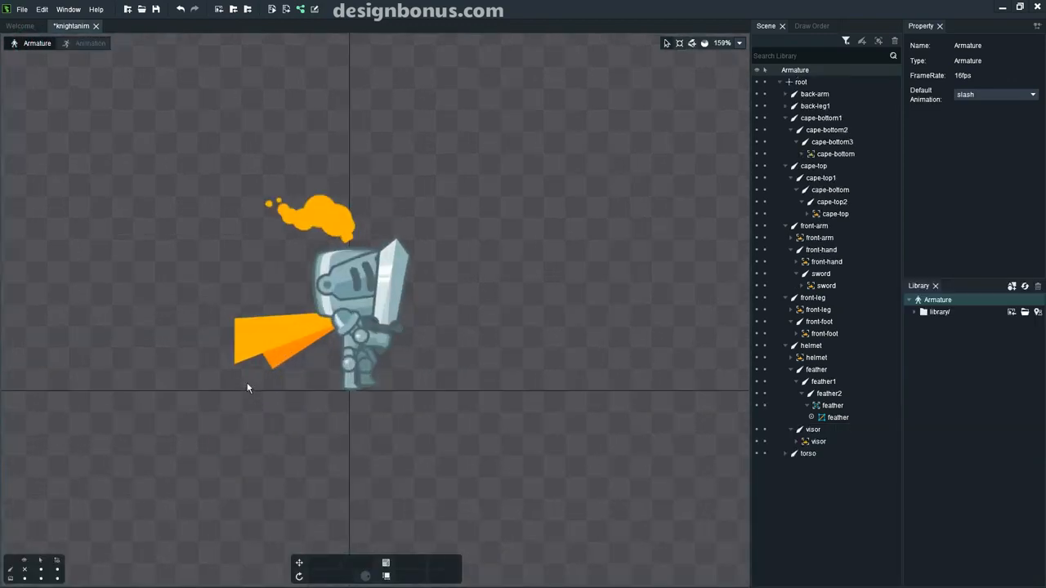
click(262, 328)
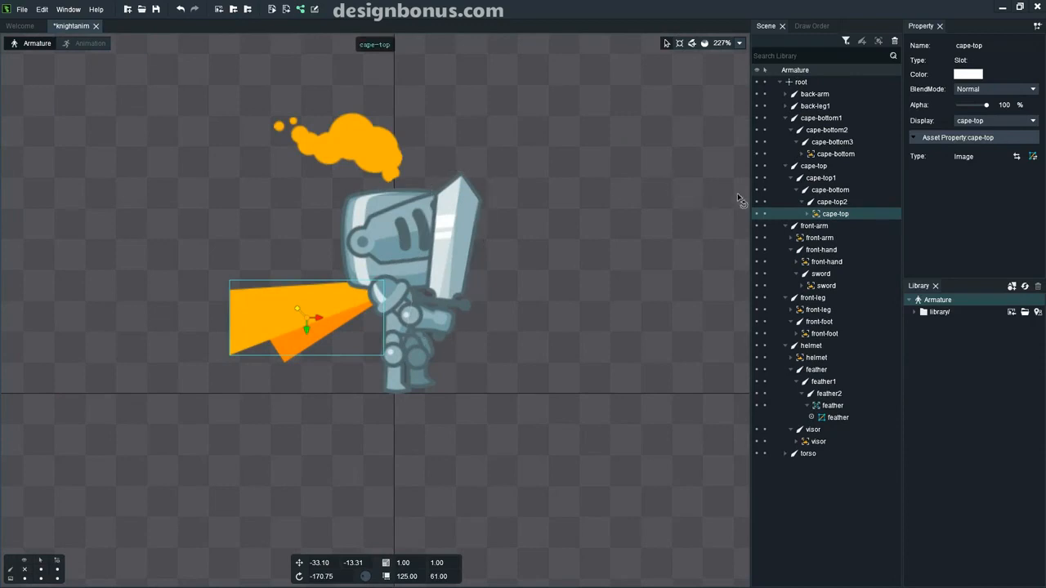
click(1031, 158)
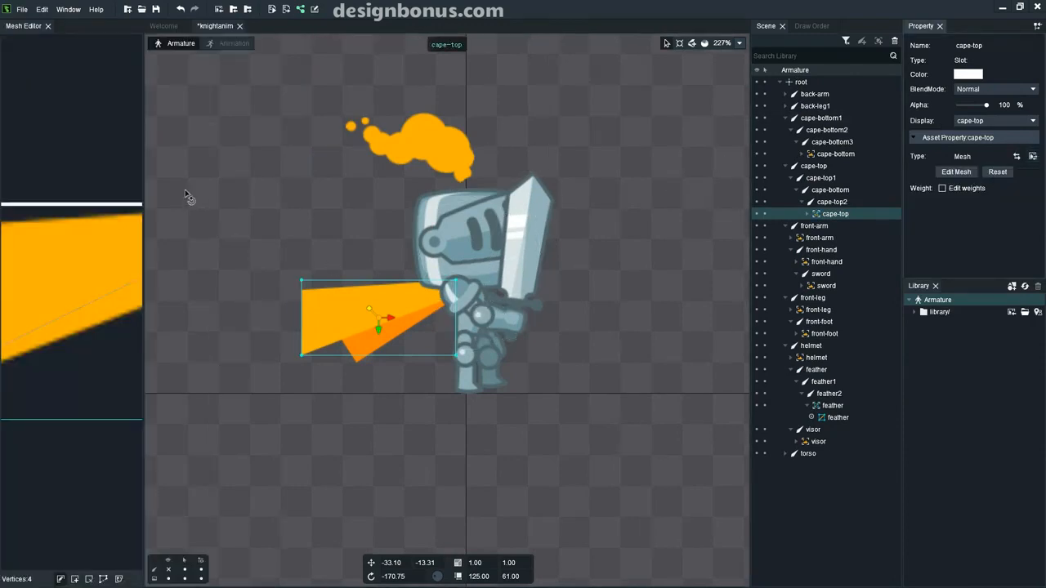
drag(147, 175, 470, 189)
scroll(355, 217, down, 1)
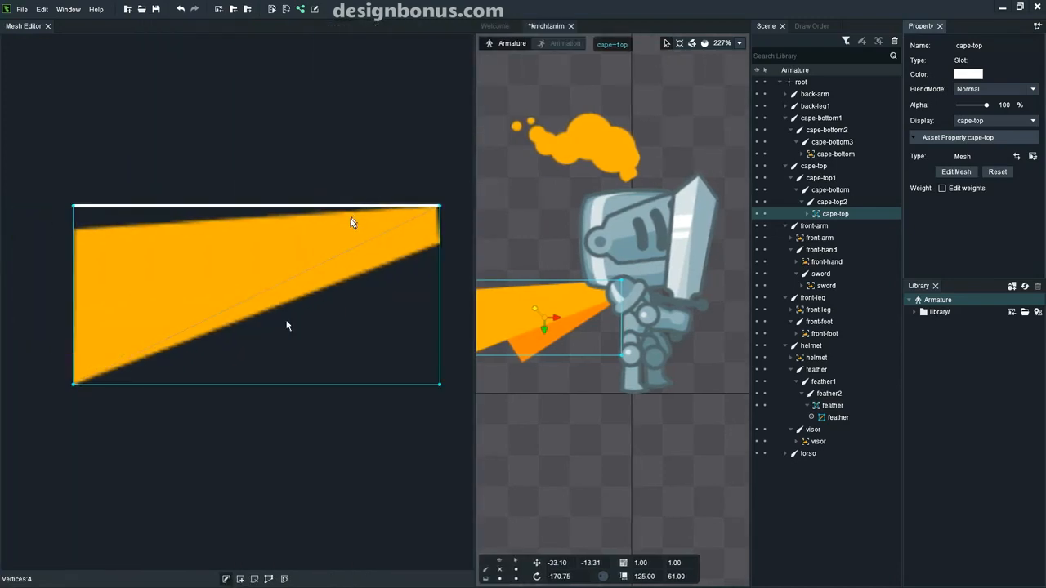
click(269, 580)
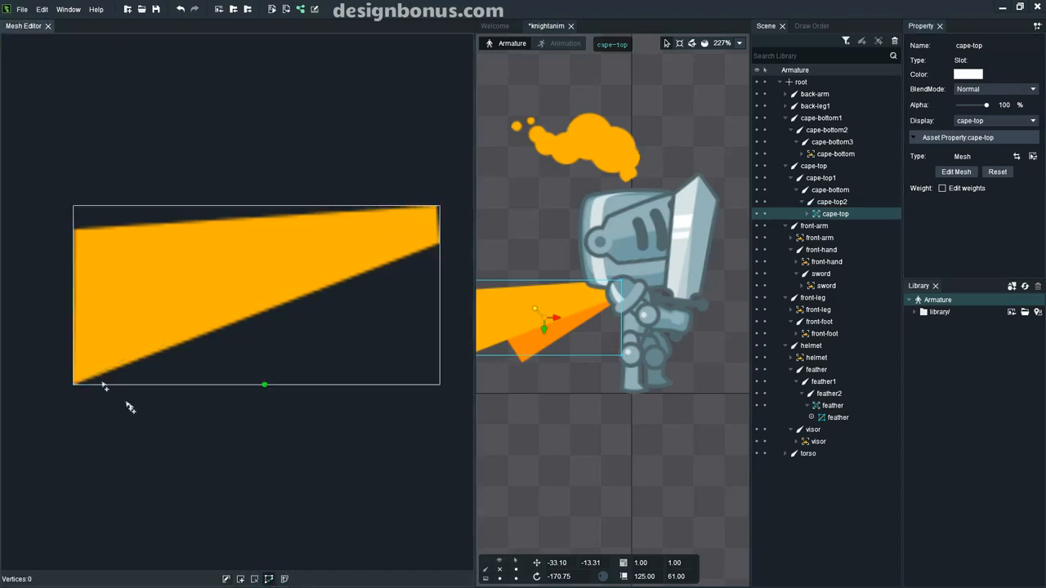
click(112, 369)
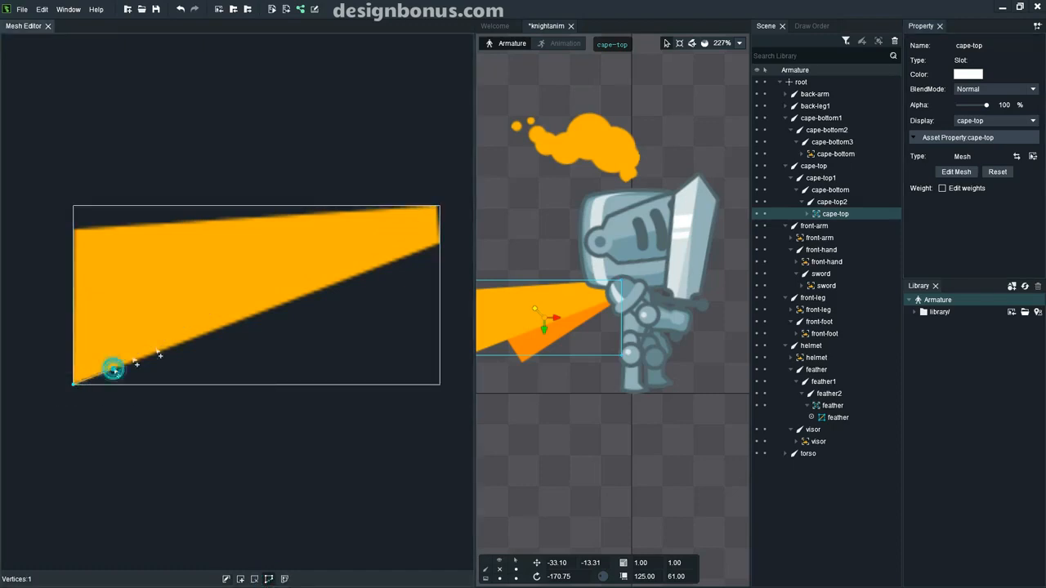
click(215, 327)
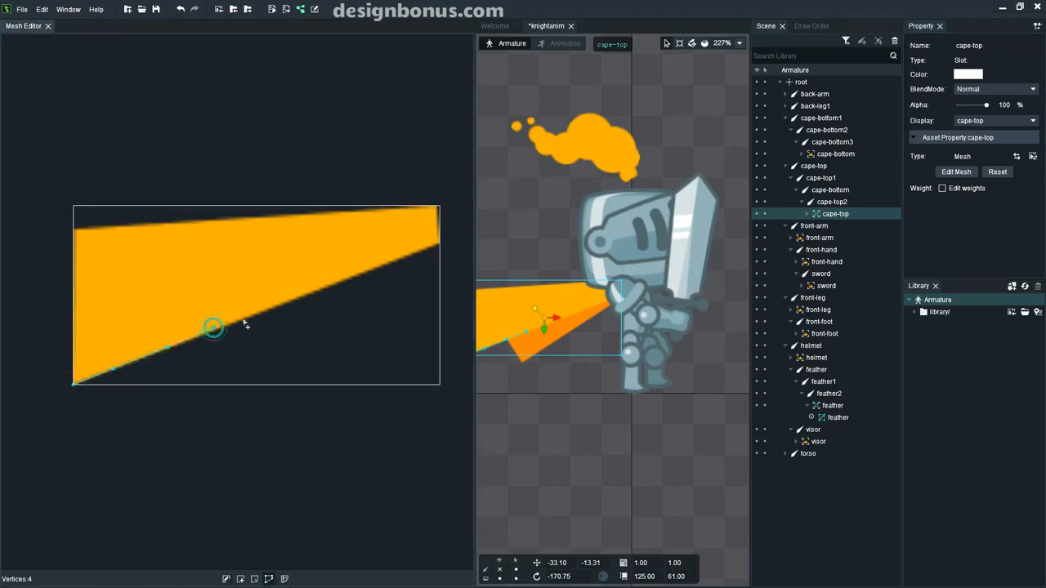
click(249, 316)
click(285, 580)
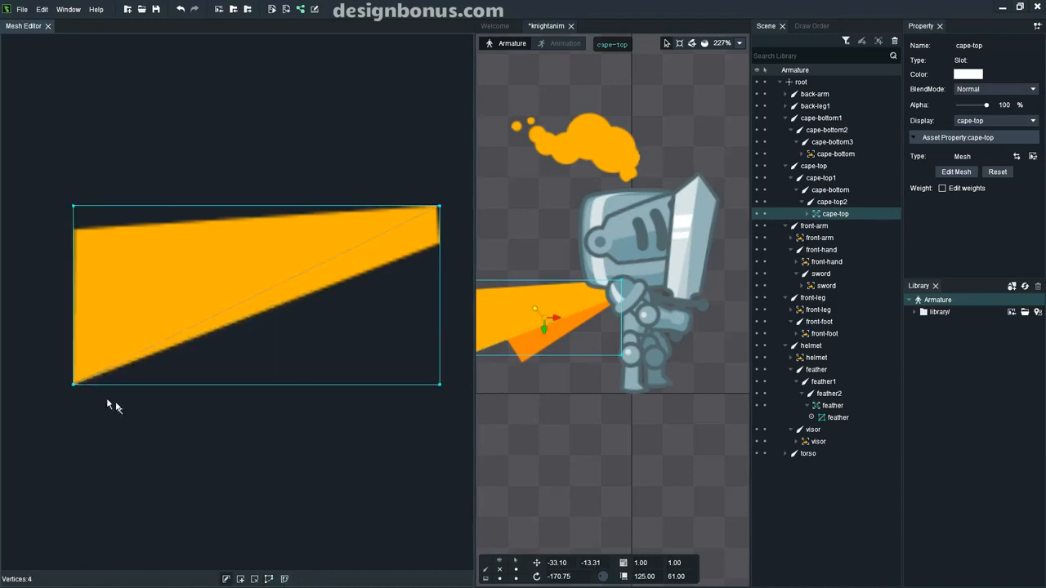
Redraw the cape-top mesh outline with closely spaced vertices along all four sides of the cape, closing it at the lower-left corner
click(268, 579)
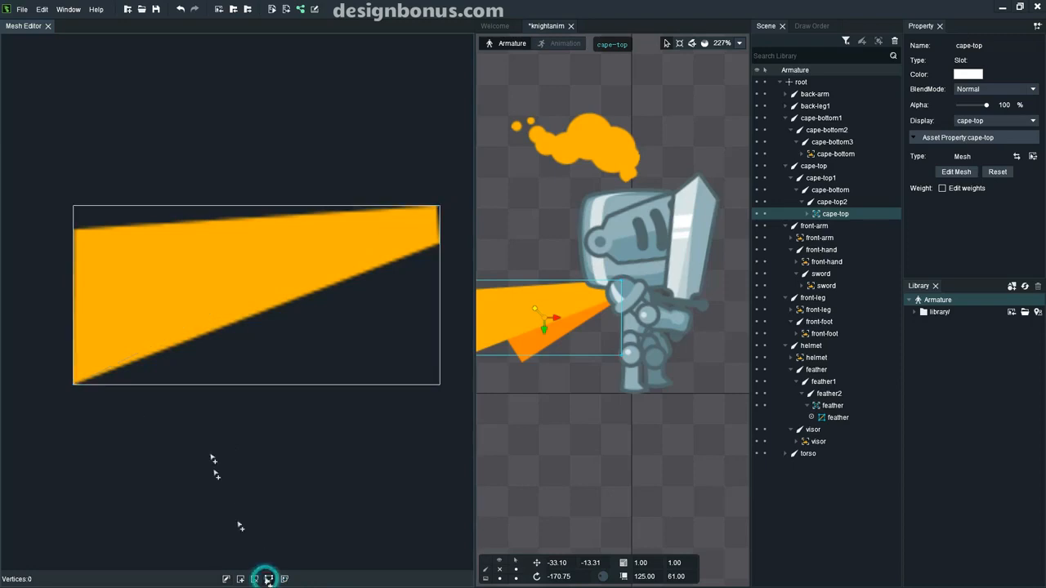
click(72, 384)
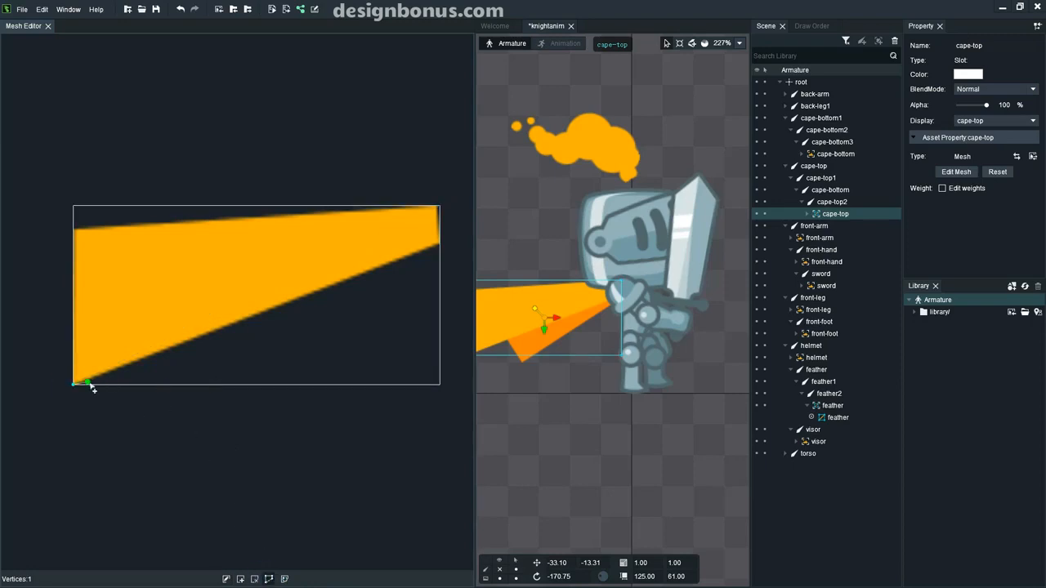
click(118, 374)
click(144, 368)
click(184, 351)
click(223, 336)
click(257, 325)
click(301, 307)
click(347, 286)
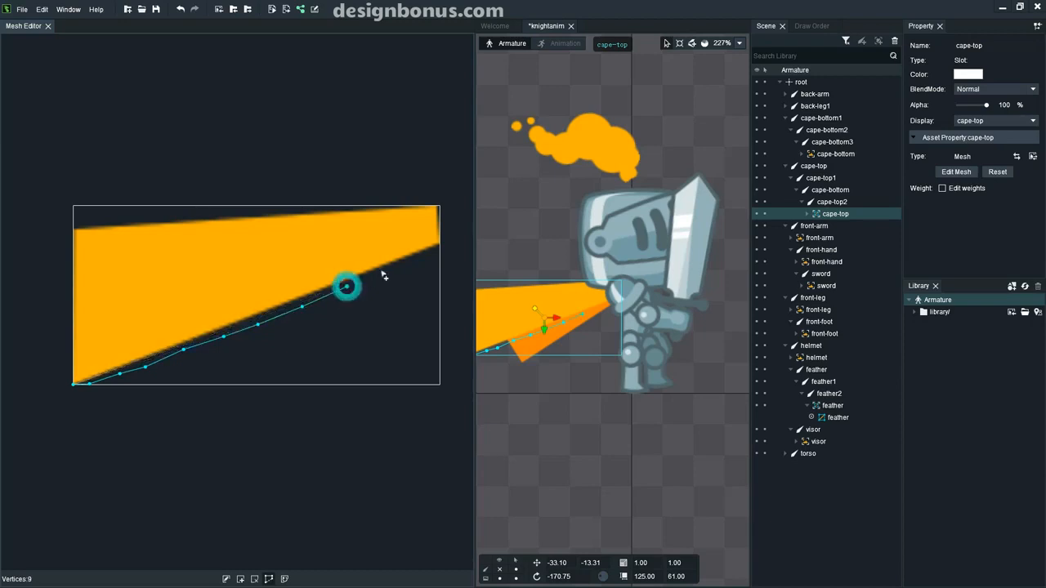
click(390, 270)
click(426, 259)
click(440, 249)
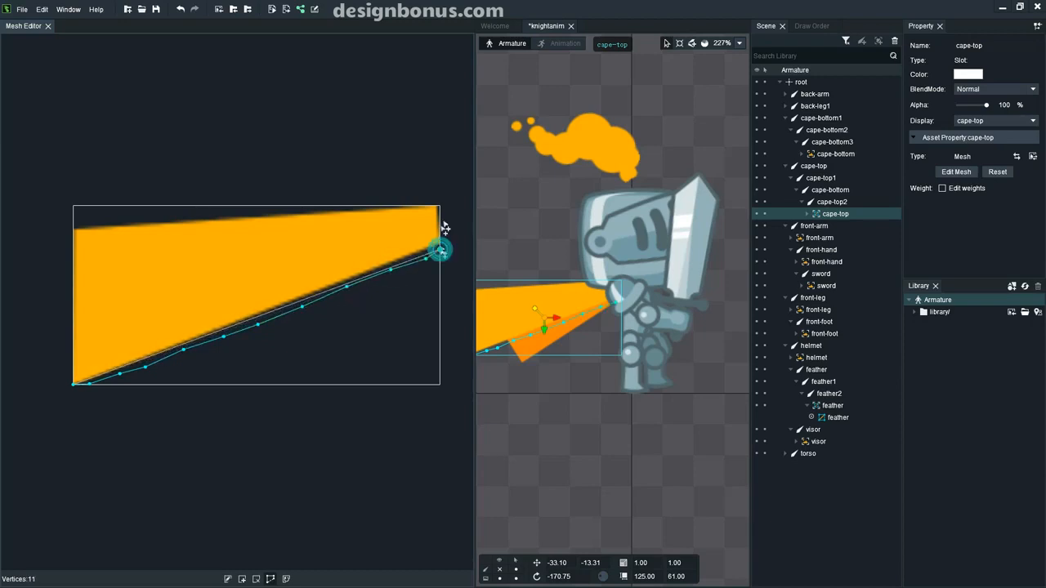
click(441, 221)
click(440, 206)
click(410, 206)
click(392, 206)
click(348, 207)
click(318, 210)
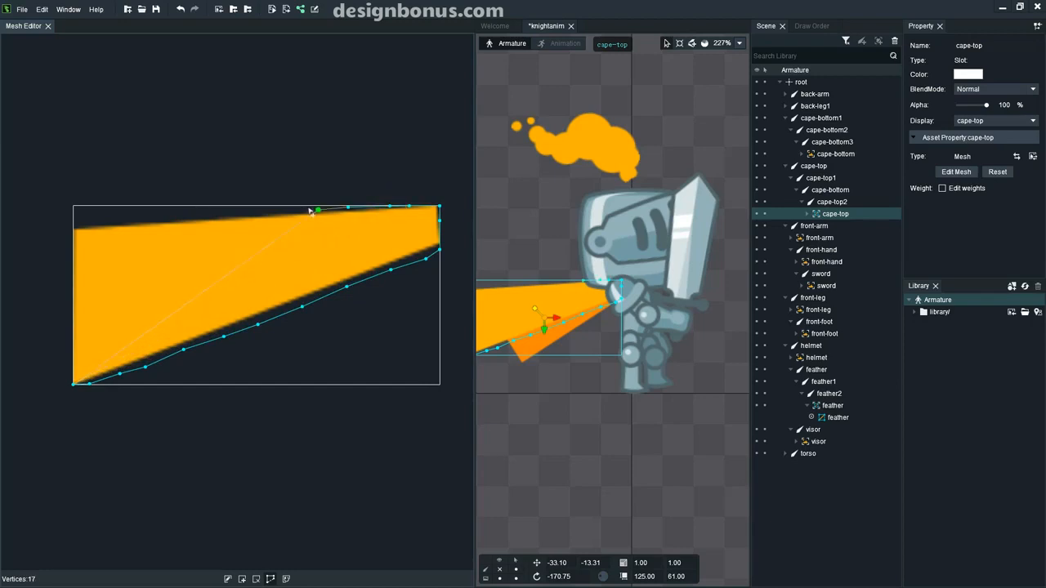
click(262, 213)
click(234, 213)
click(158, 216)
click(95, 219)
click(73, 220)
click(73, 266)
click(73, 280)
click(71, 299)
click(73, 329)
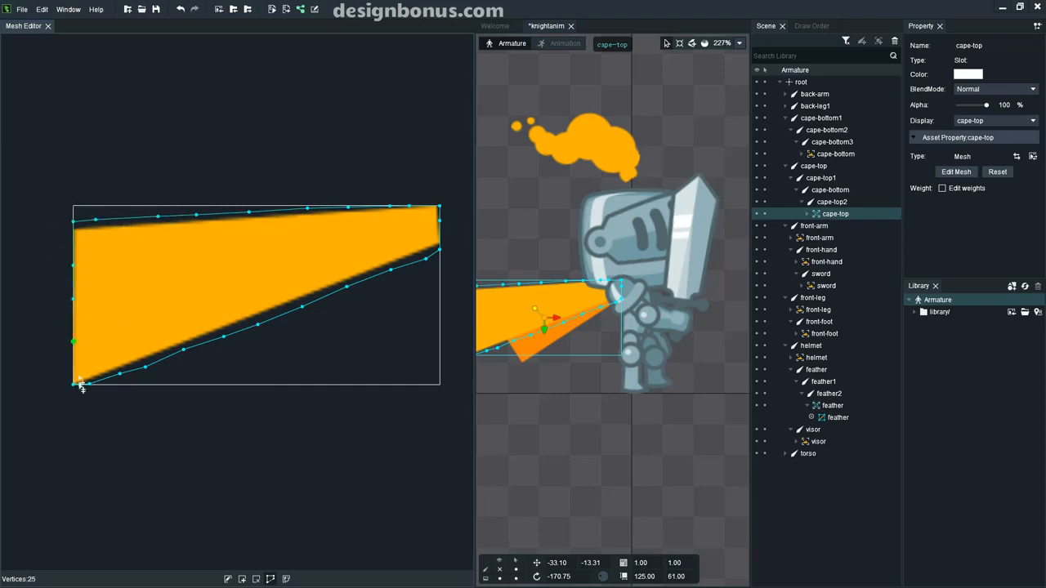
click(75, 389)
click(73, 386)
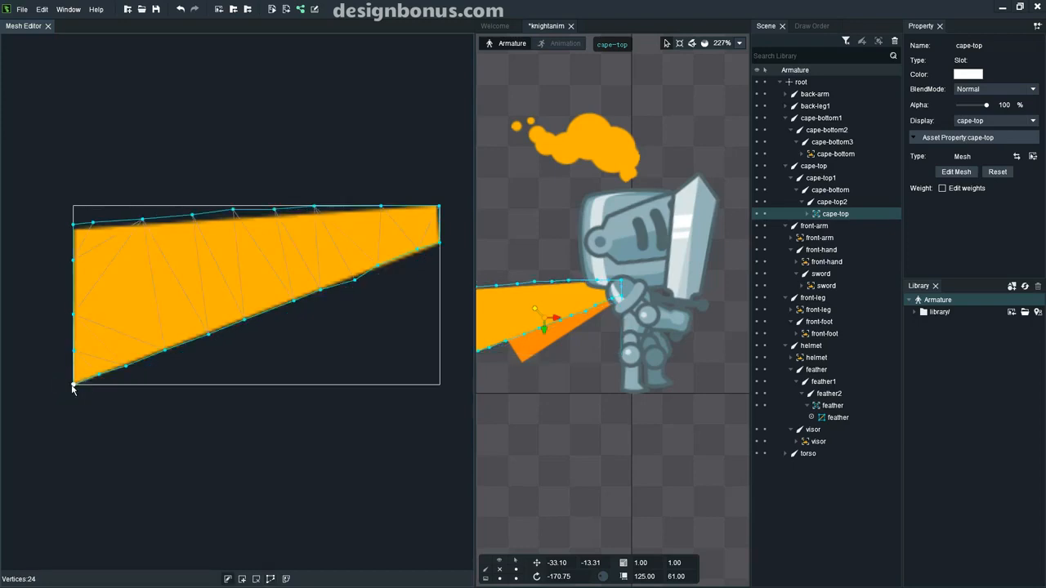
Add about a dozen vertices spread across the inside of the cape-top mesh and close the Mesh Editor
click(242, 579)
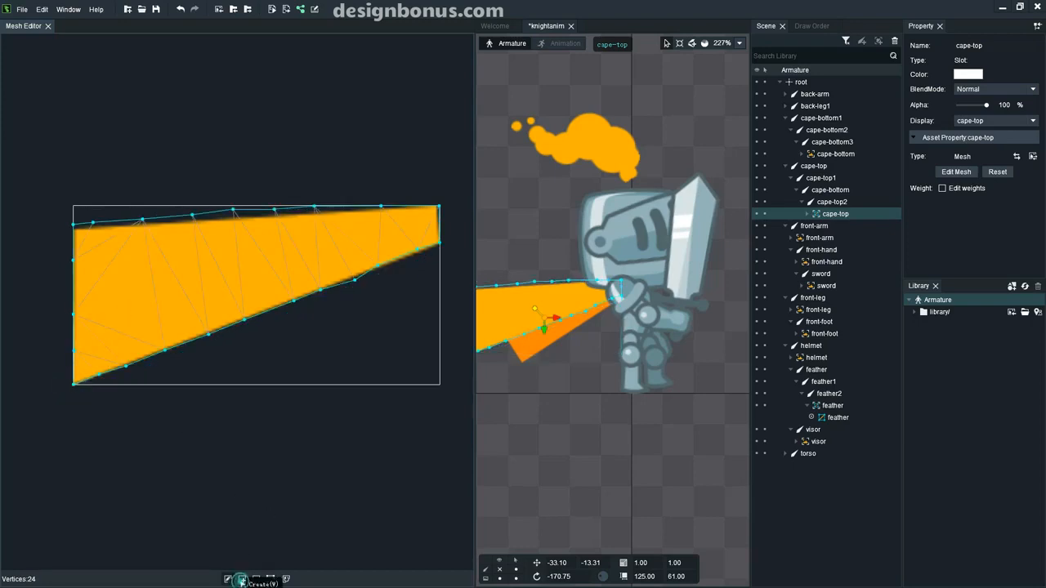
click(112, 343)
click(167, 257)
click(184, 315)
click(237, 243)
click(253, 286)
click(298, 240)
click(314, 265)
click(218, 278)
click(145, 296)
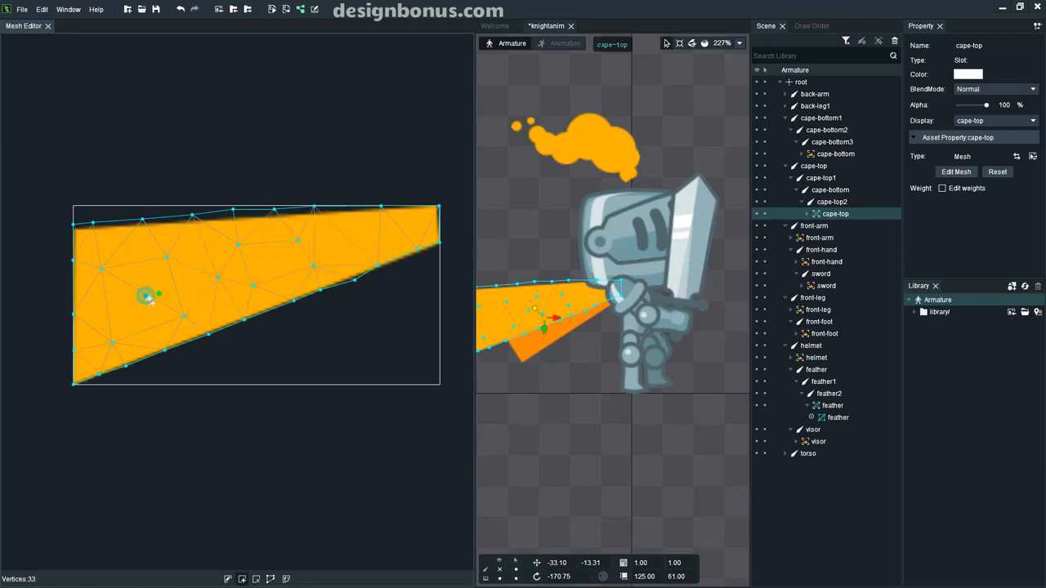
click(351, 237)
click(404, 233)
click(48, 26)
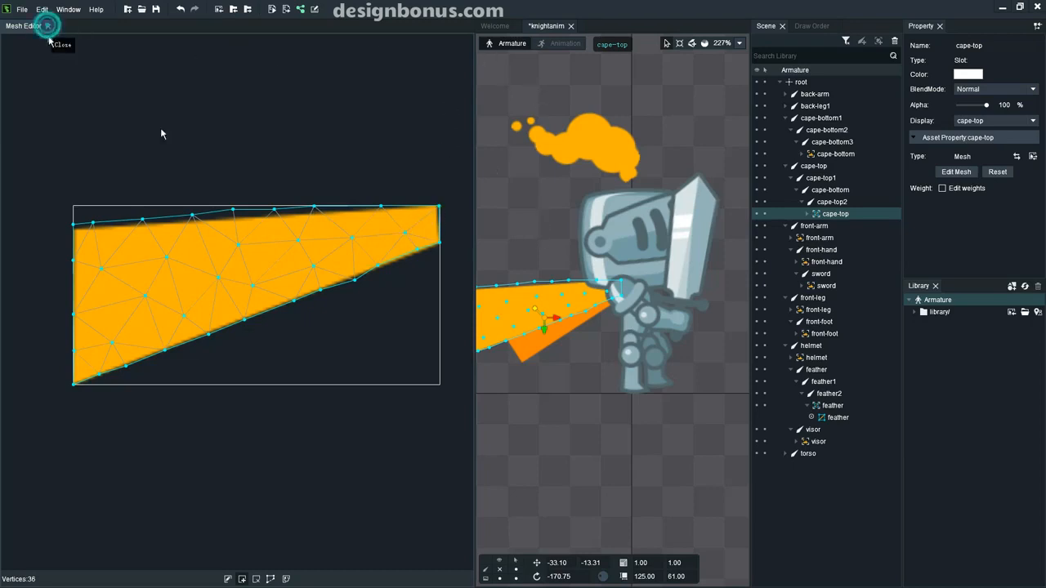
Show the bones again and bind the cape-top mesh to the cape-top, cape-top1, cape-bottom and cape-top2 bones through weight editing
key(ctrl+h)
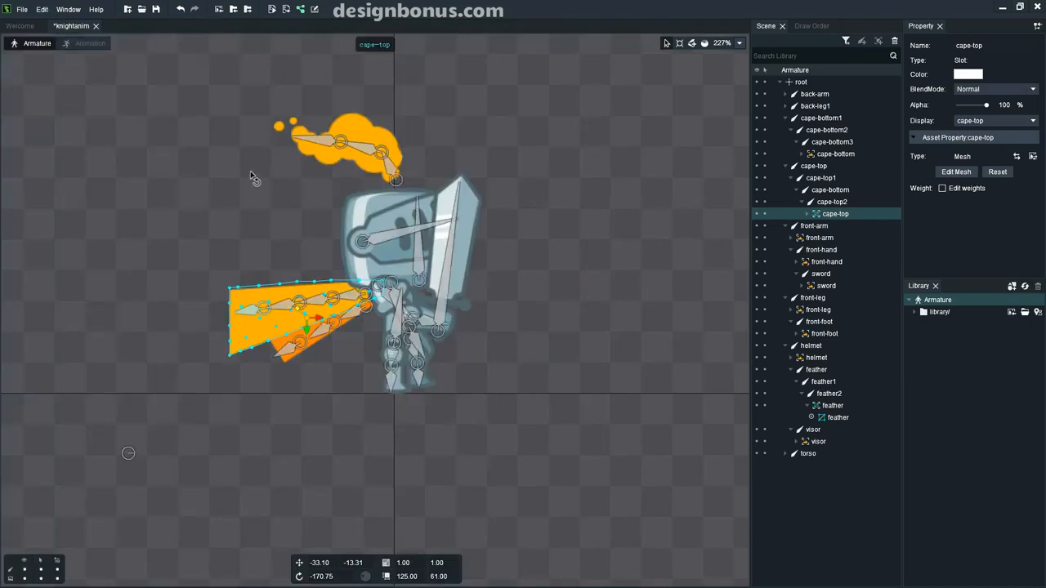
click(355, 295)
click(341, 283)
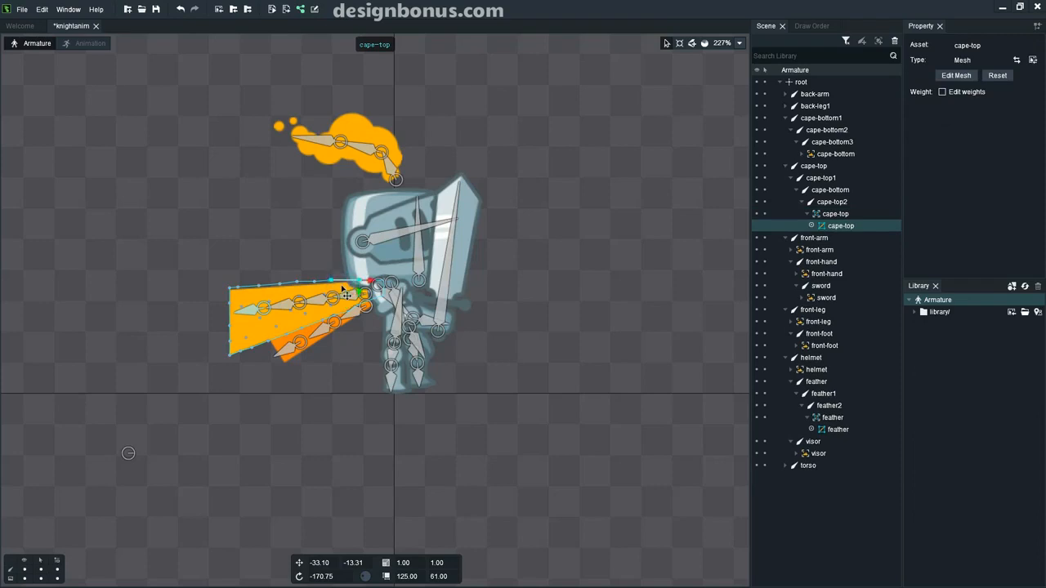
click(248, 329)
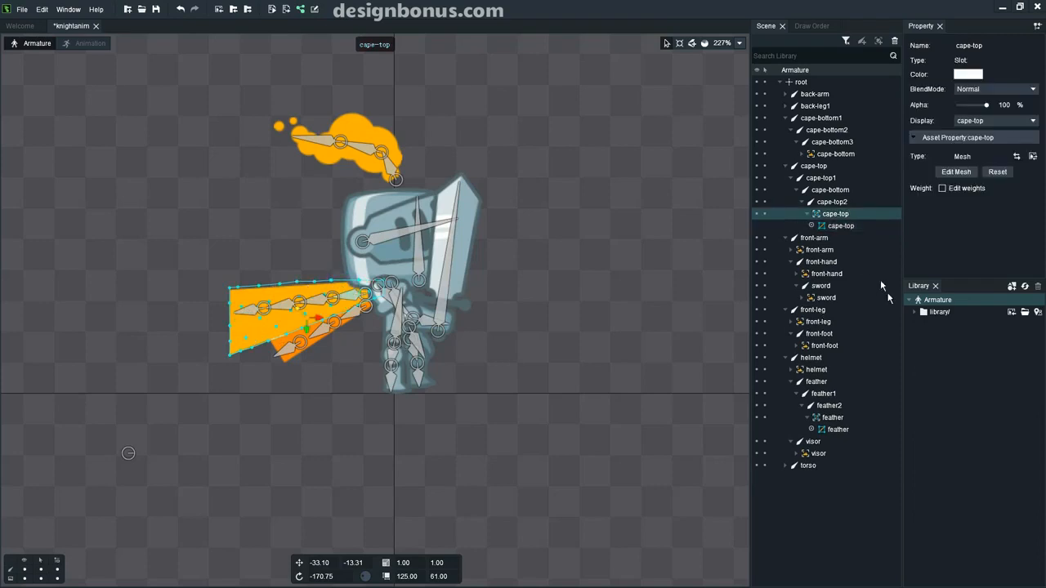
click(943, 190)
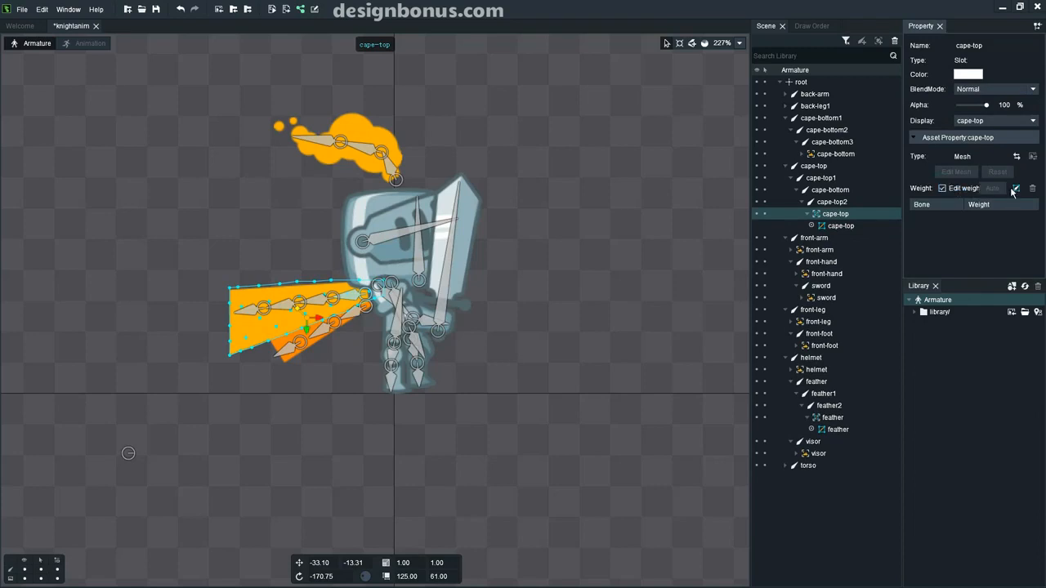
click(1014, 190)
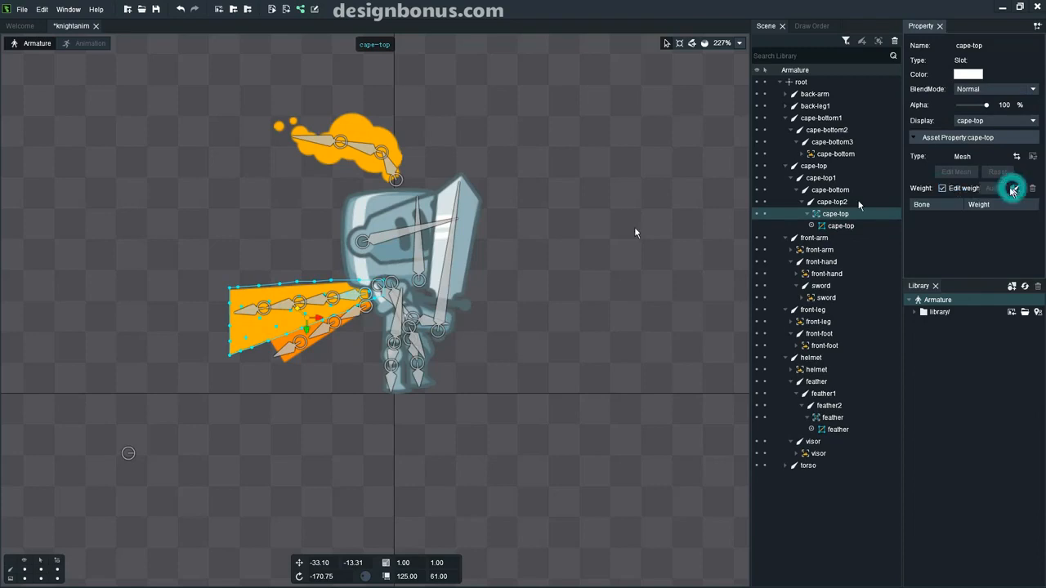
click(349, 293)
click(315, 301)
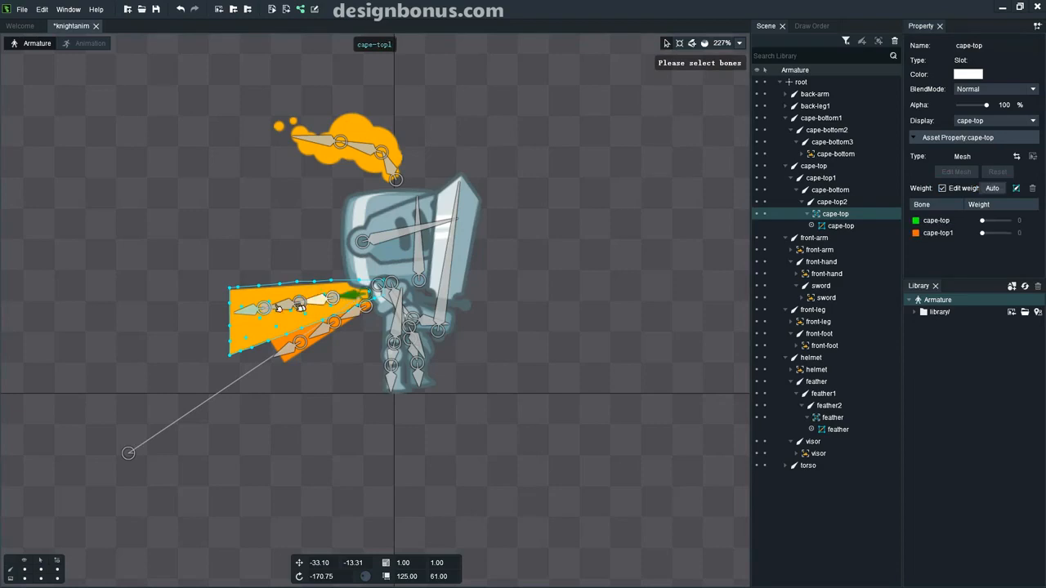
click(286, 308)
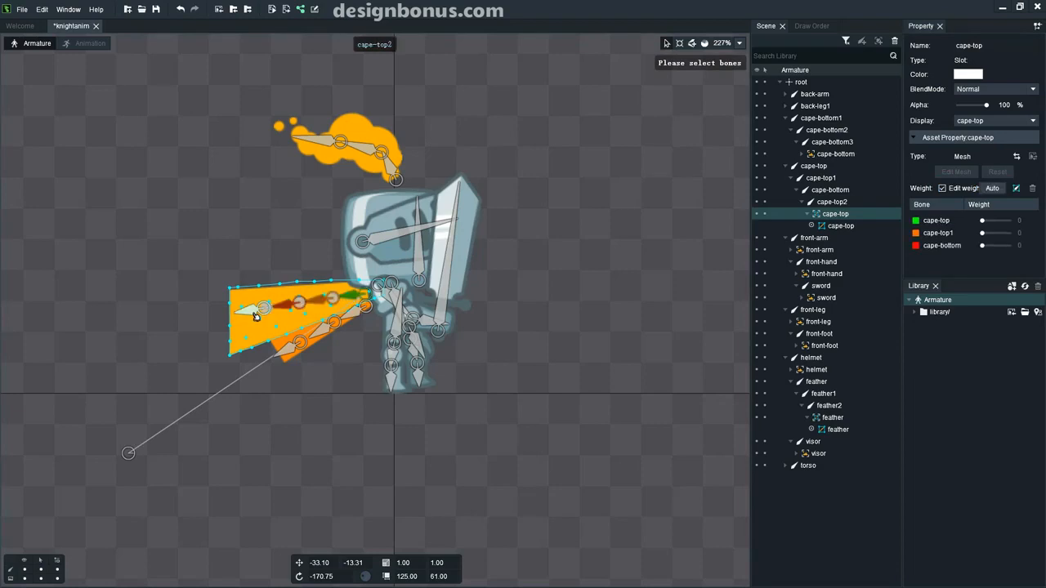
click(254, 316)
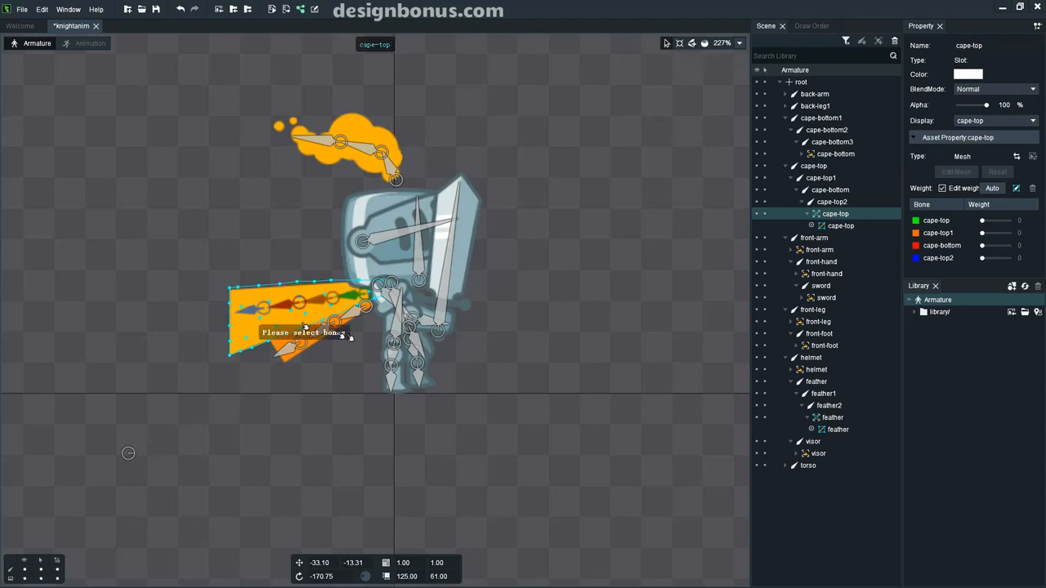
right_click(604, 223)
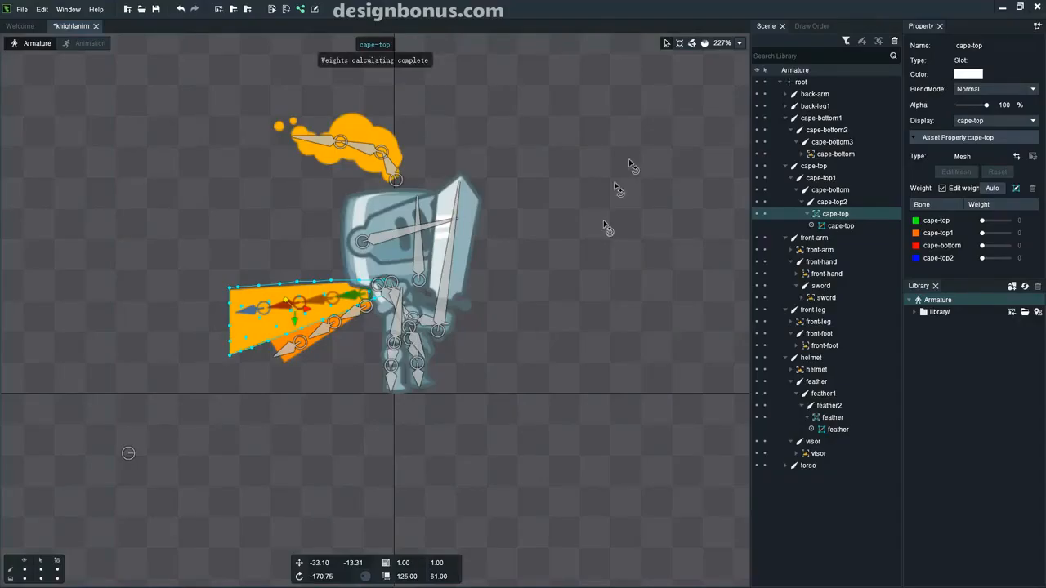
Inspect the cape-top vertex weights, leave weight editing, and lock the cape-top slot against selection
click(698, 43)
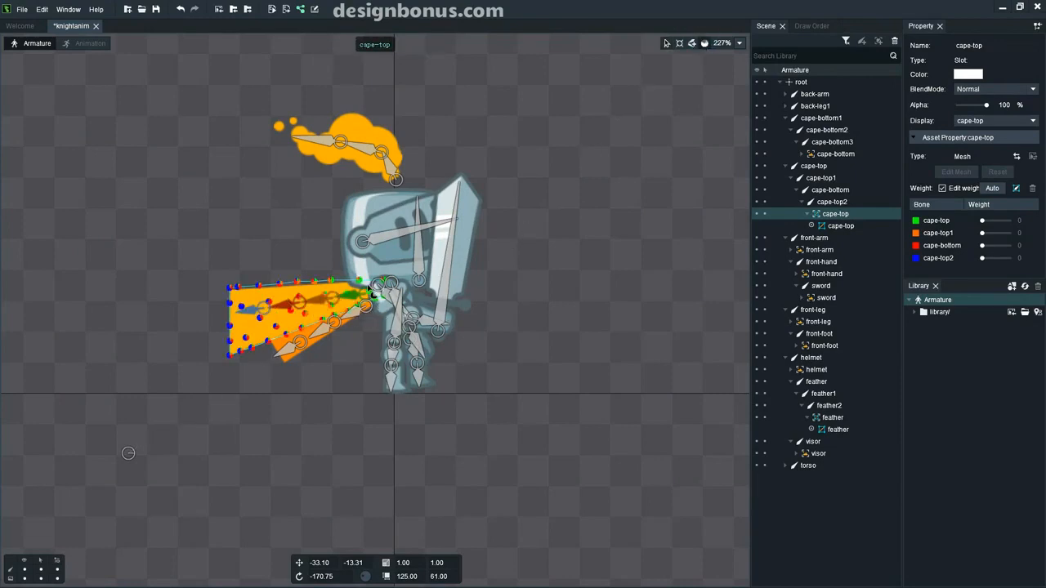
click(679, 45)
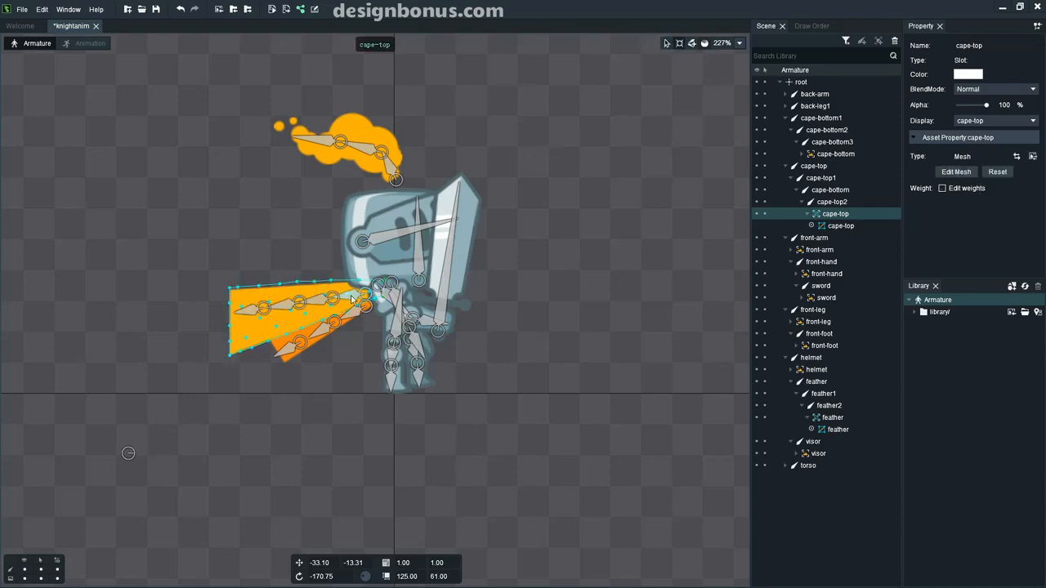
click(343, 298)
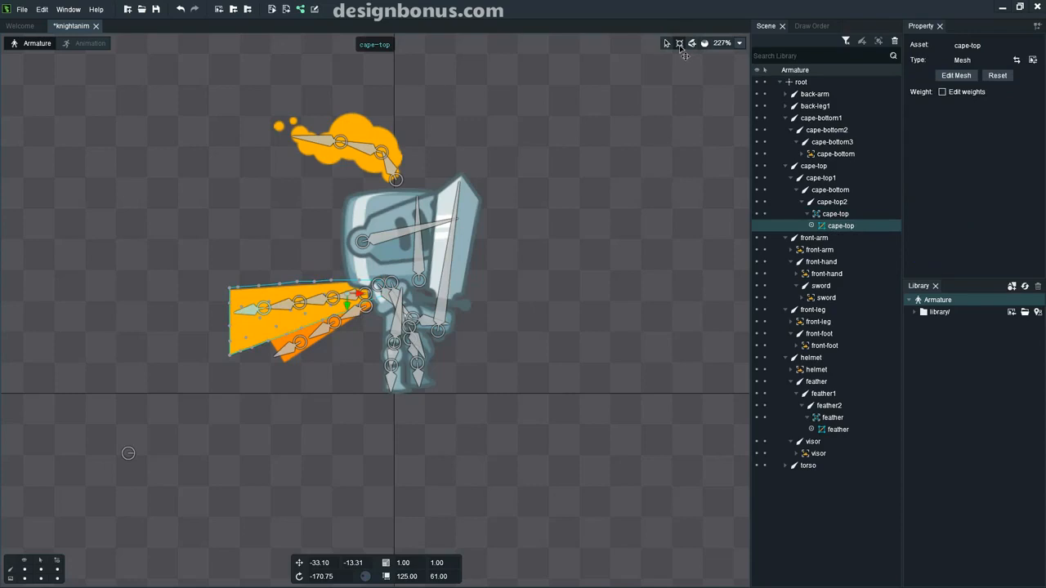
scroll(315, 342, up, 2)
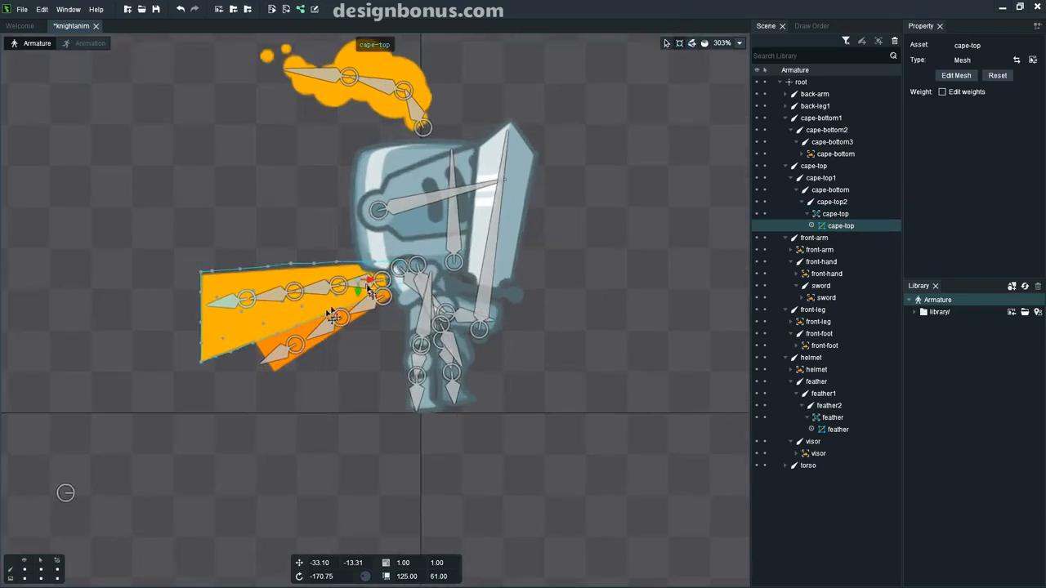
click(764, 213)
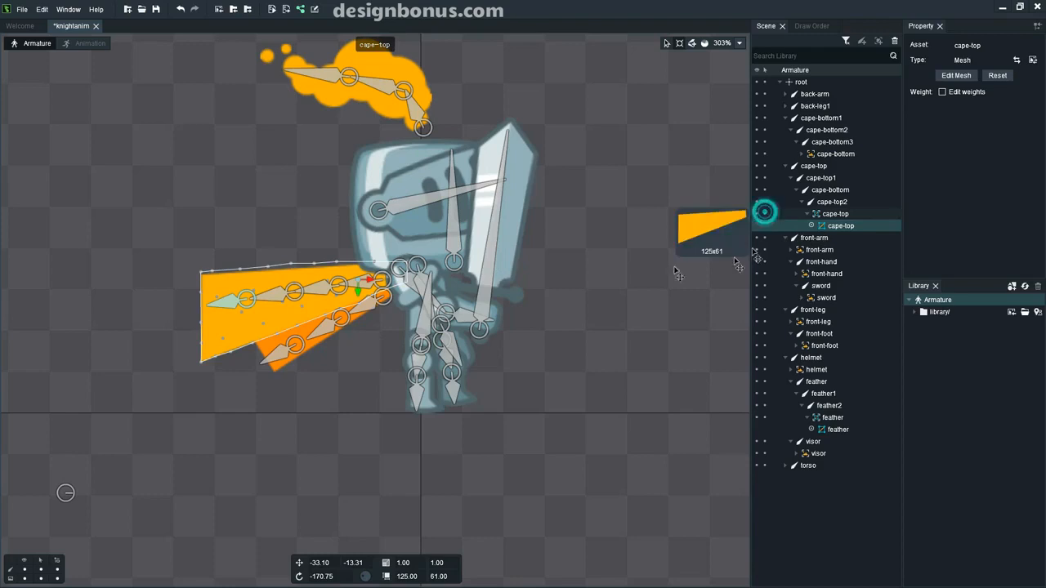
Try rotating the cape-top1, cape-bottom and cape-top2 bones to test the mesh deformation, and undo the rotations
click(369, 283)
drag(337, 286, 297, 275)
click(296, 293)
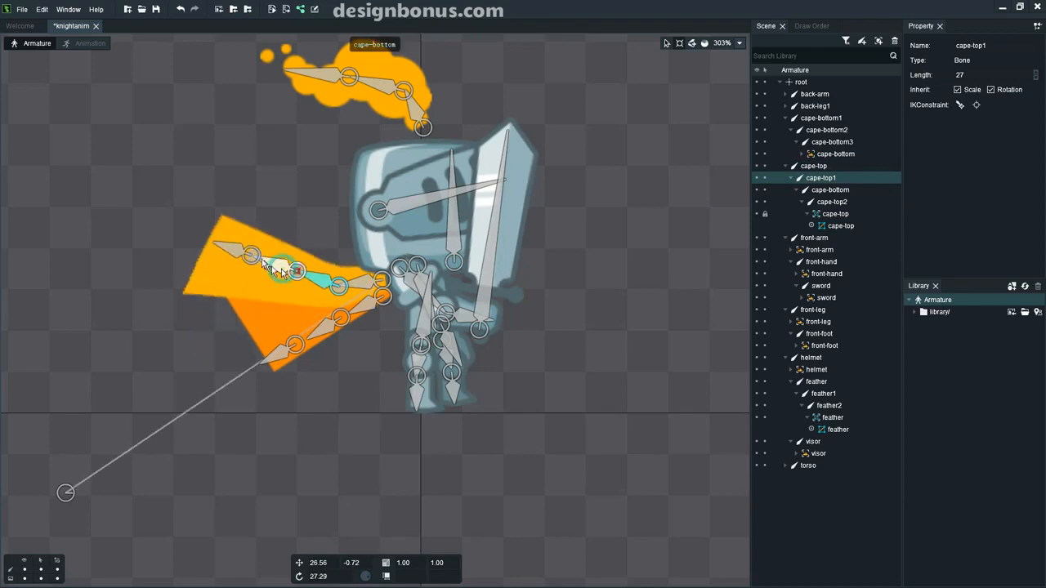
click(280, 267)
drag(252, 255, 198, 288)
click(242, 318)
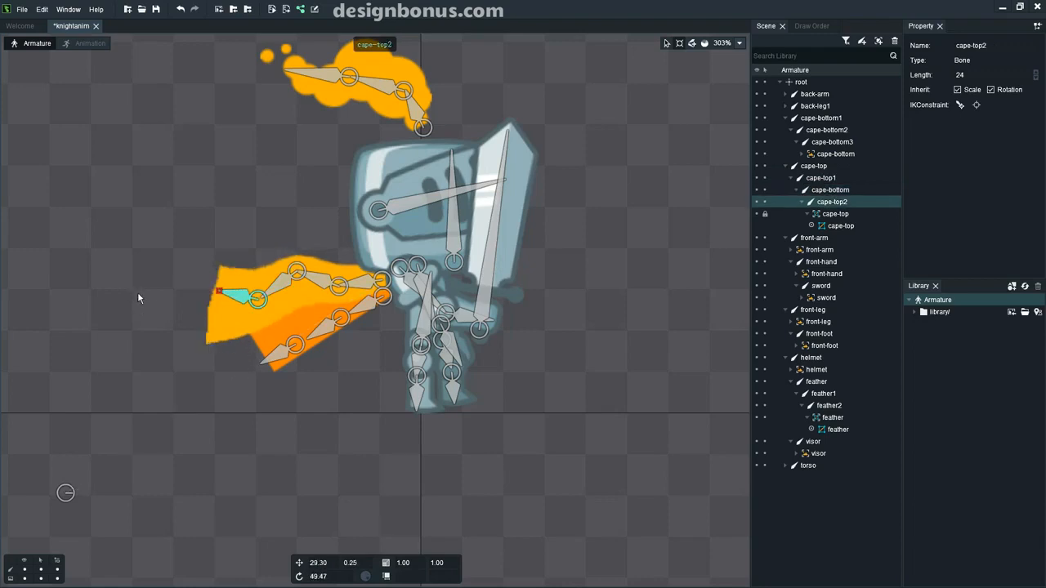
key(ctrl+z)
key(ctrl+z)
key(ctrl+z)
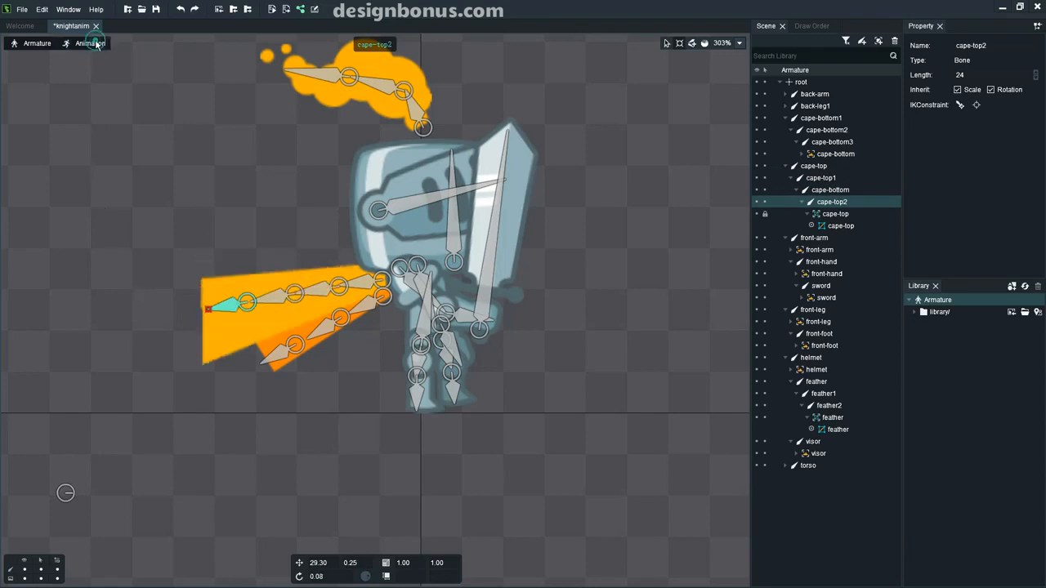
At frame 0 of the idle animation, rotate the cape-top bone down to about 127° and curl the cape end with cape-top2 at about 30°
click(90, 43)
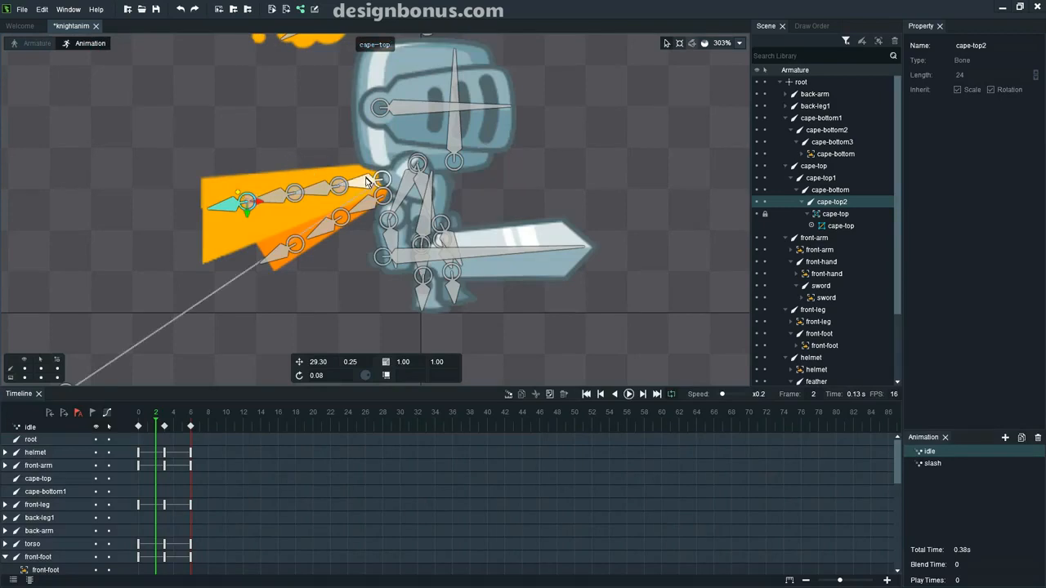
click(192, 341)
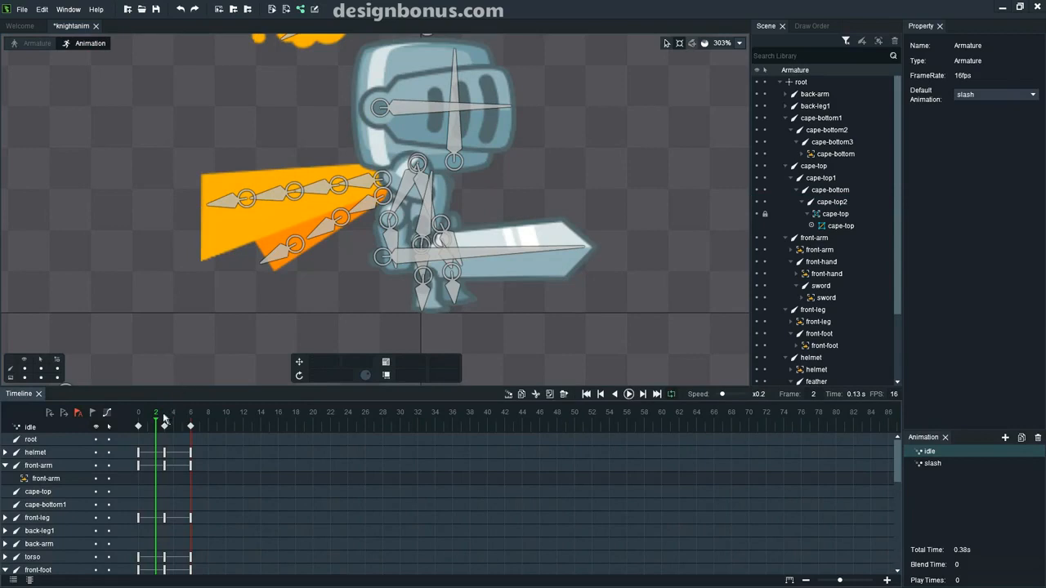
drag(155, 422, 138, 425)
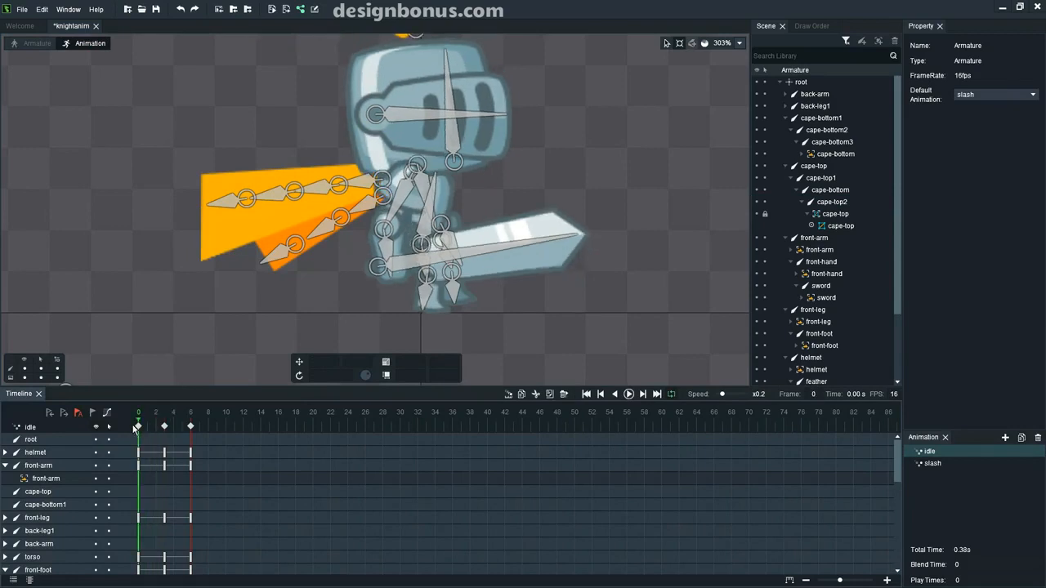
click(354, 182)
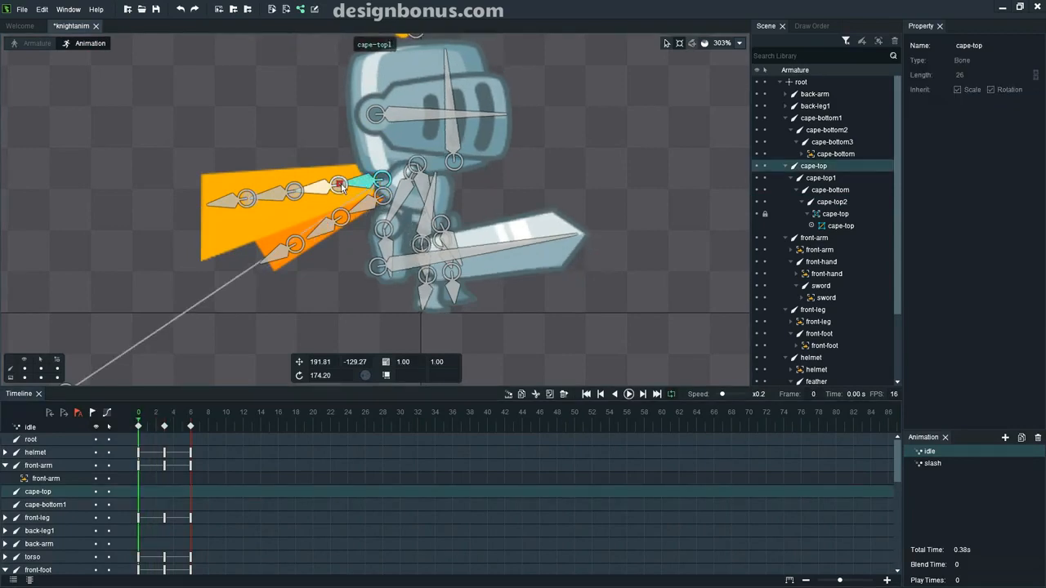
drag(339, 187, 238, 247)
click(341, 237)
click(305, 262)
click(245, 264)
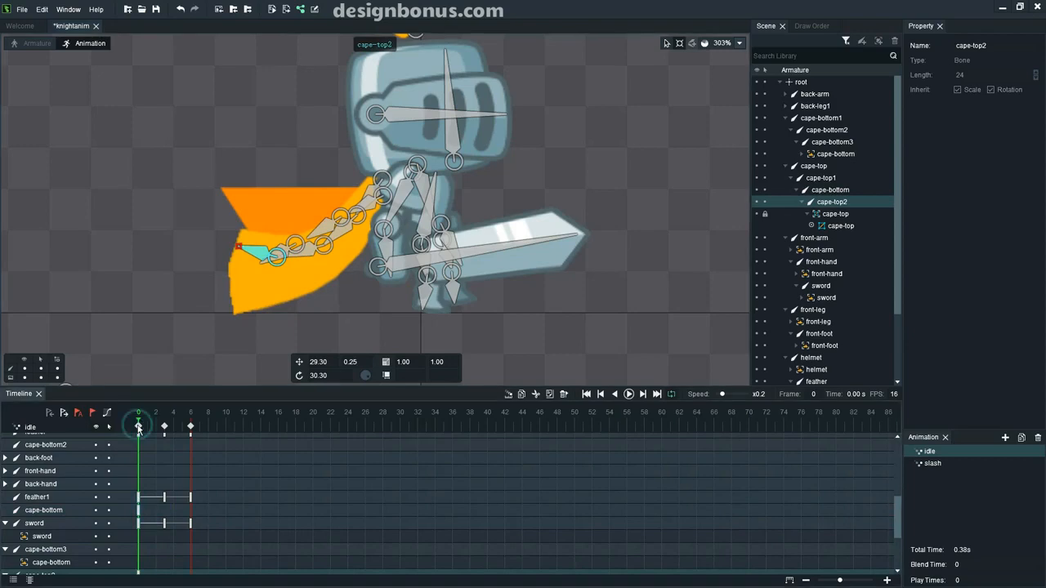
Copy the frame 0 keyframes with the cape pose to frame 6 and scrub the idle animation back to frame 0
click(192, 429)
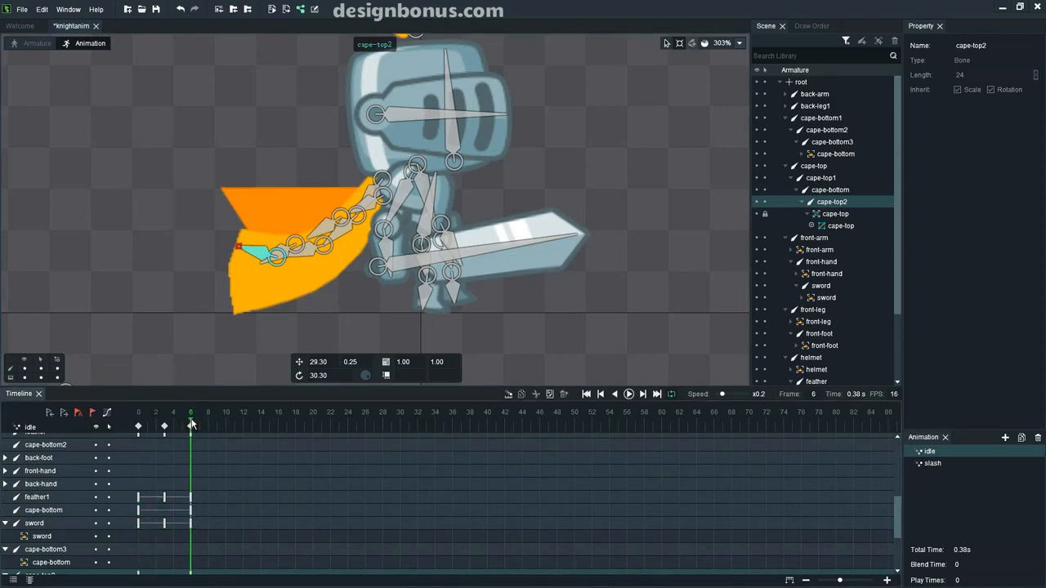
drag(192, 424, 133, 431)
At frame 3 of the idle animation, rotate the cape-top bone up to about 152° and the cape-top1 bone to about -18°
click(164, 427)
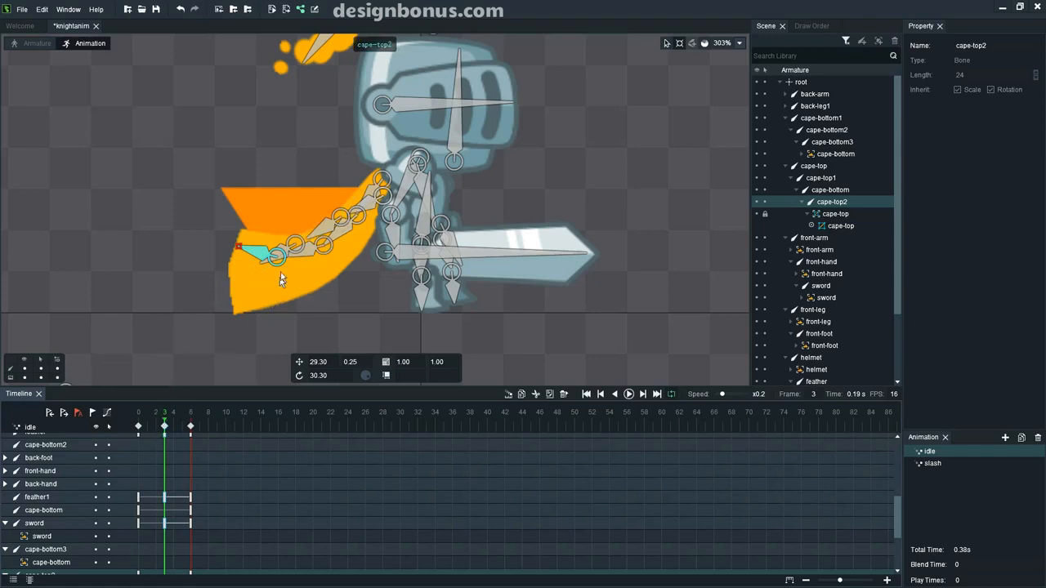
click(372, 192)
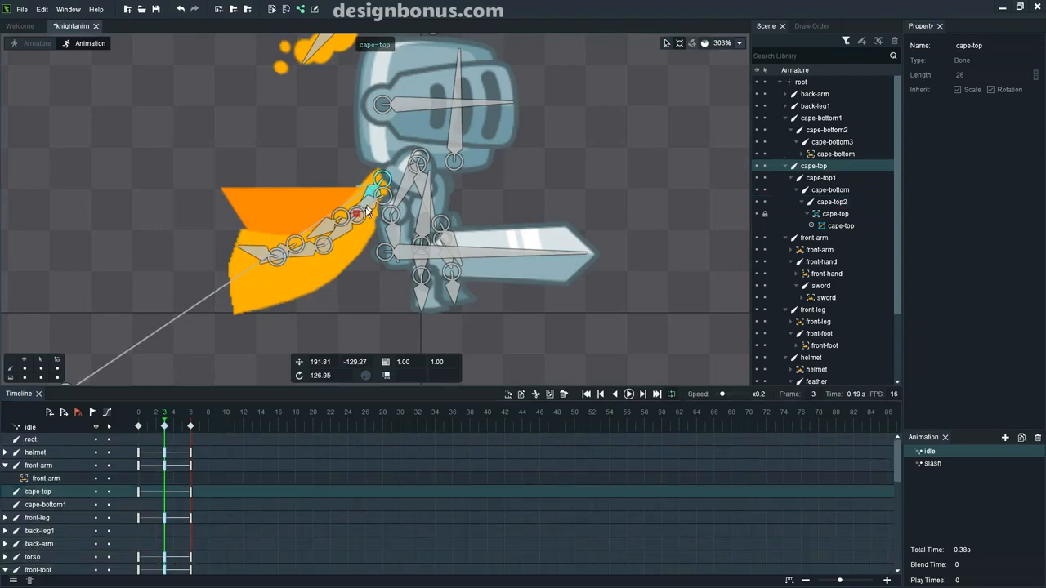
ctrl+click(354, 200)
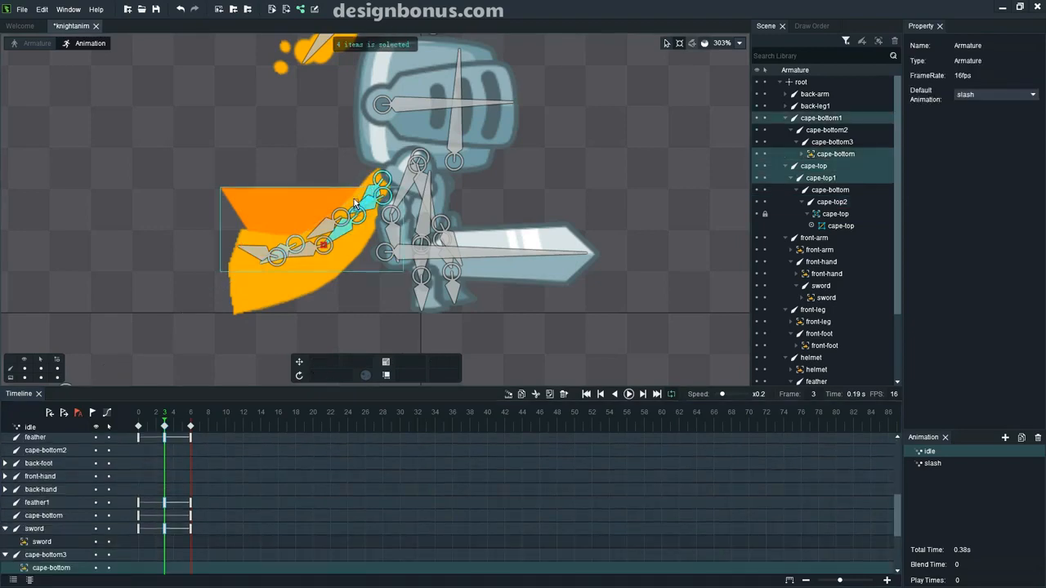
click(499, 185)
scroll(375, 183, up, 3)
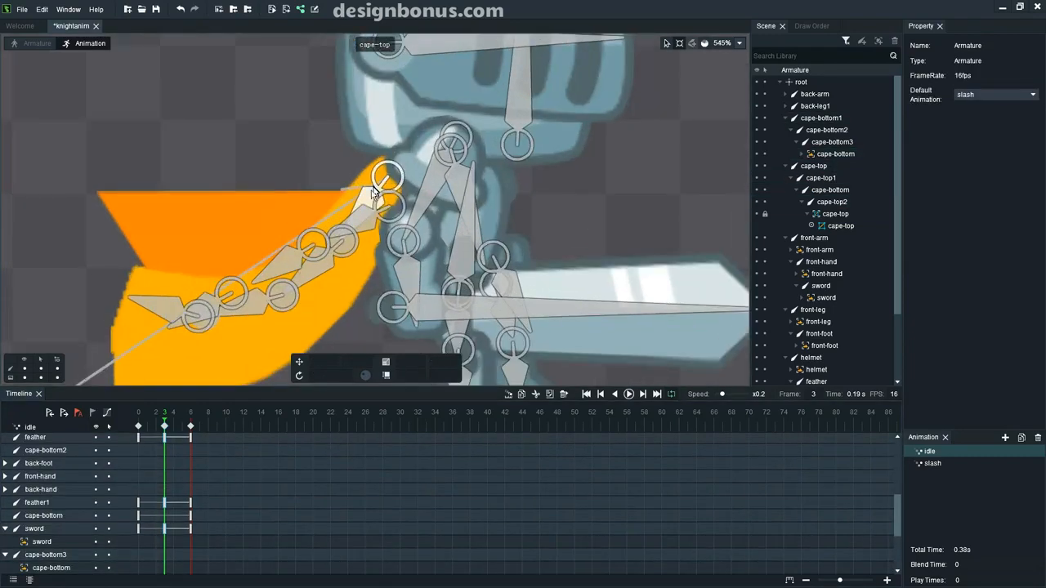
click(369, 195)
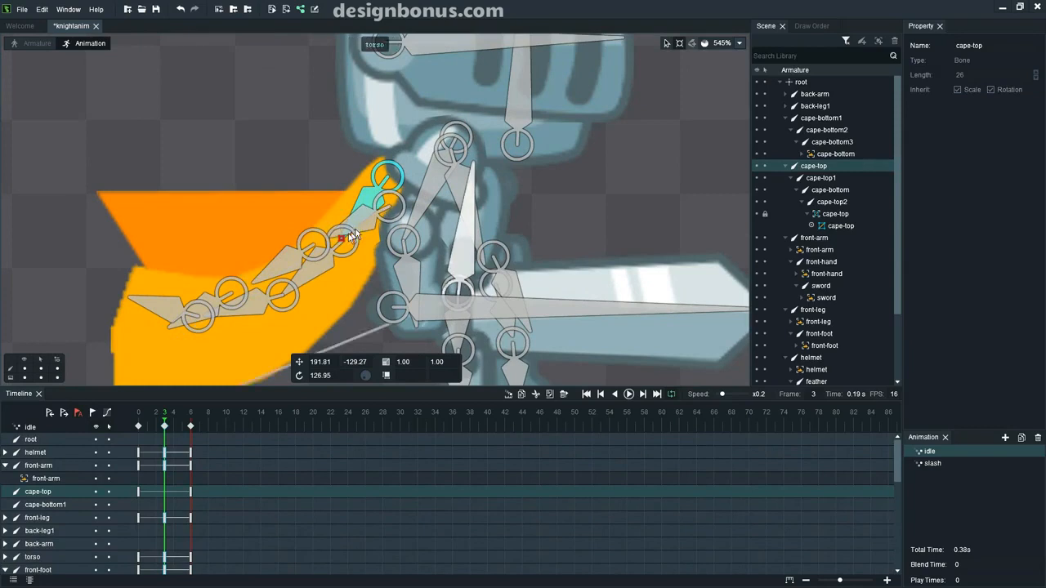
drag(343, 241, 330, 211)
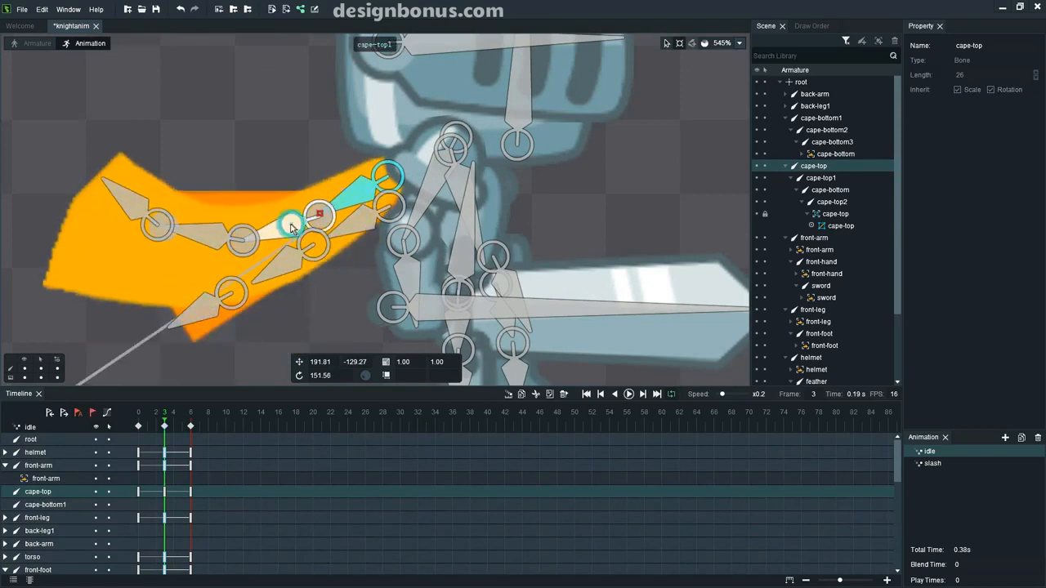
click(264, 237)
drag(264, 237, 257, 289)
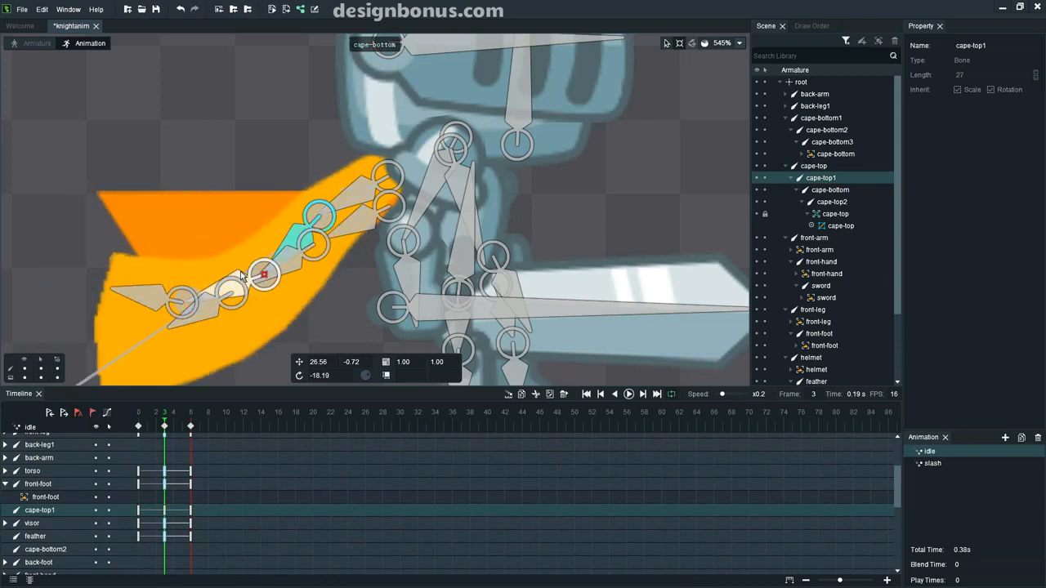
At frame 3, straighten the cape-bottom bone to about 2° and bend the cape-top2 bone downward
click(240, 271)
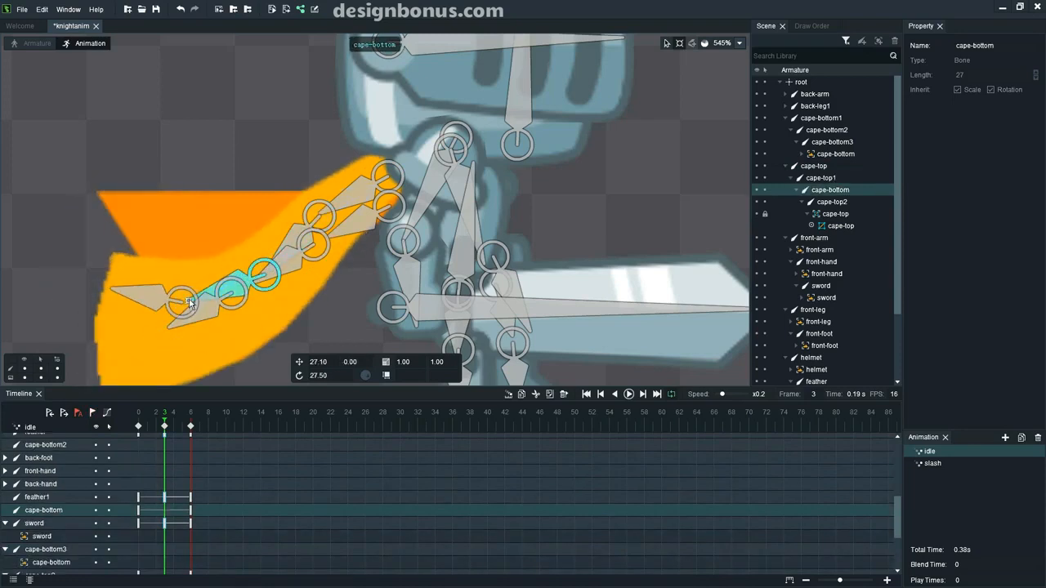
drag(196, 345, 196, 341)
scroll(196, 340, down, 3)
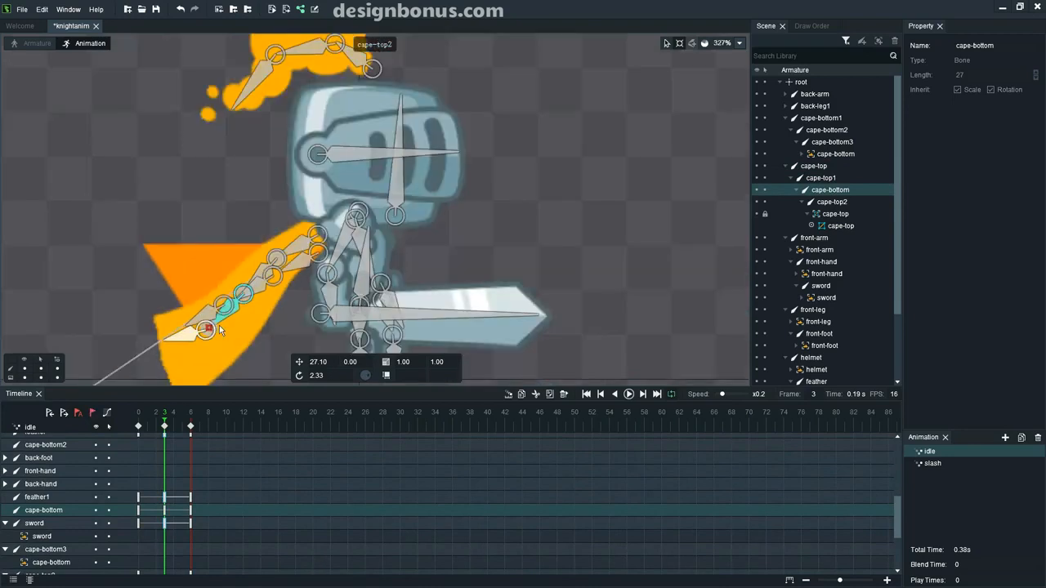
scroll(219, 330, down, 1)
click(185, 332)
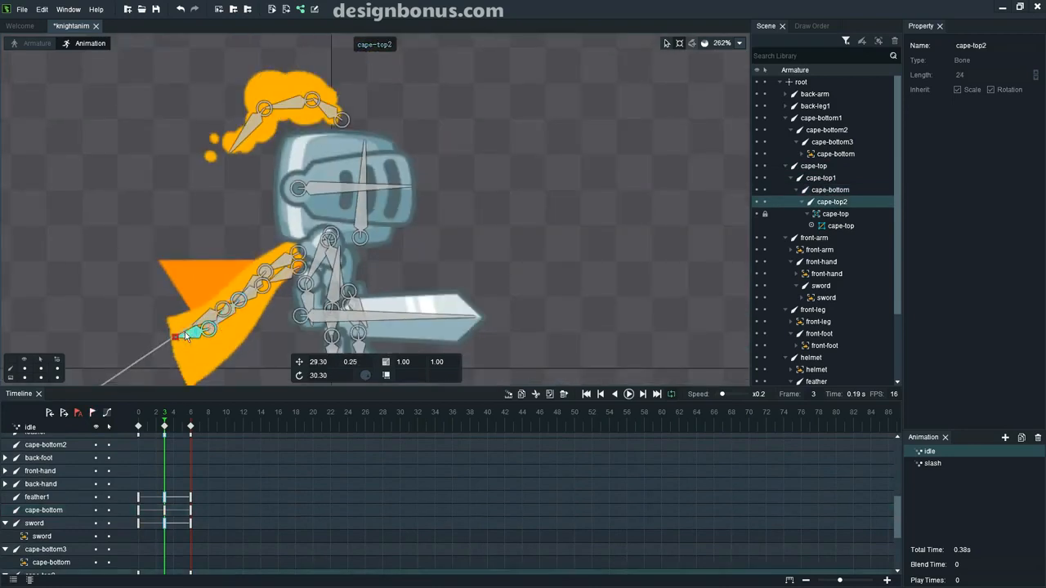
drag(178, 340, 178, 355)
Play and scrub the idle animation with nothing selected to examine the cape's movement
drag(165, 422, 222, 433)
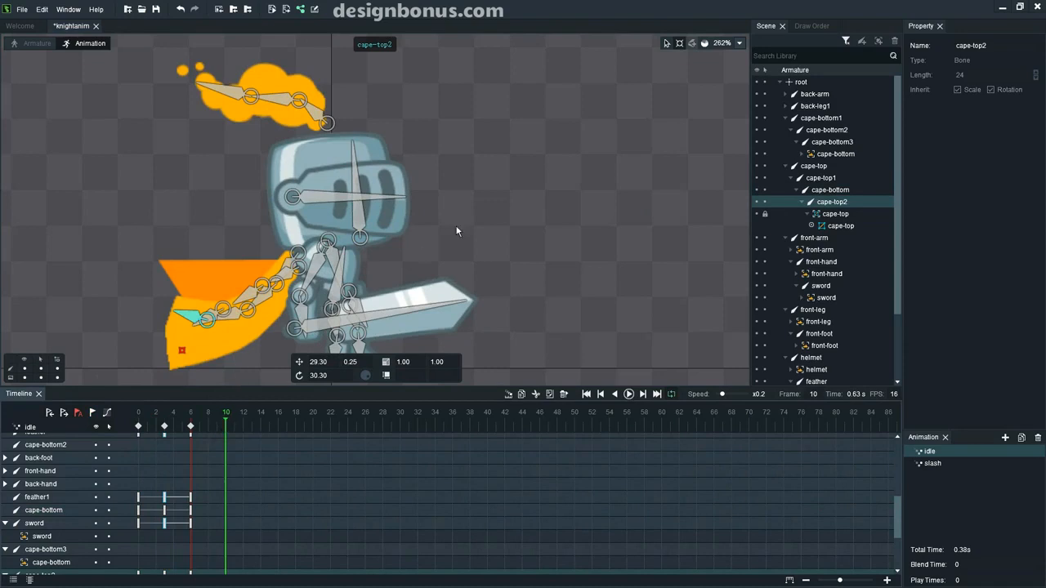
scroll(457, 231, down, 5)
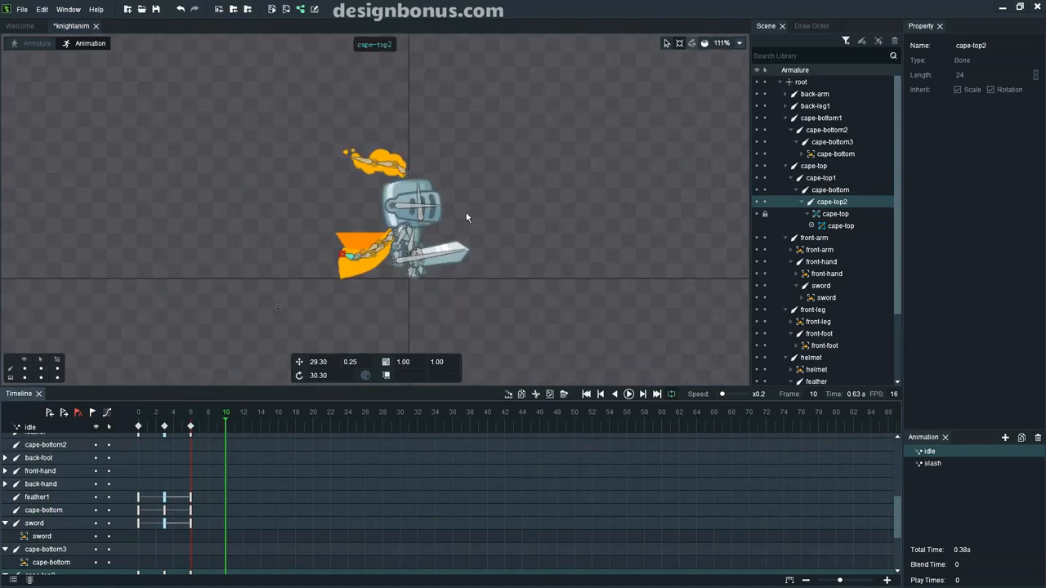
click(478, 212)
key(space)
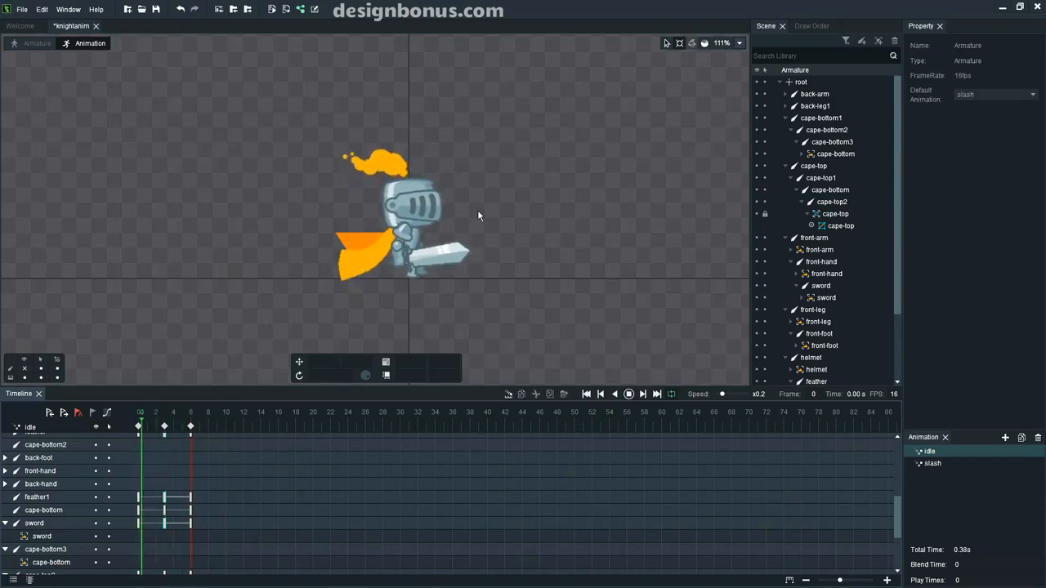
key(space)
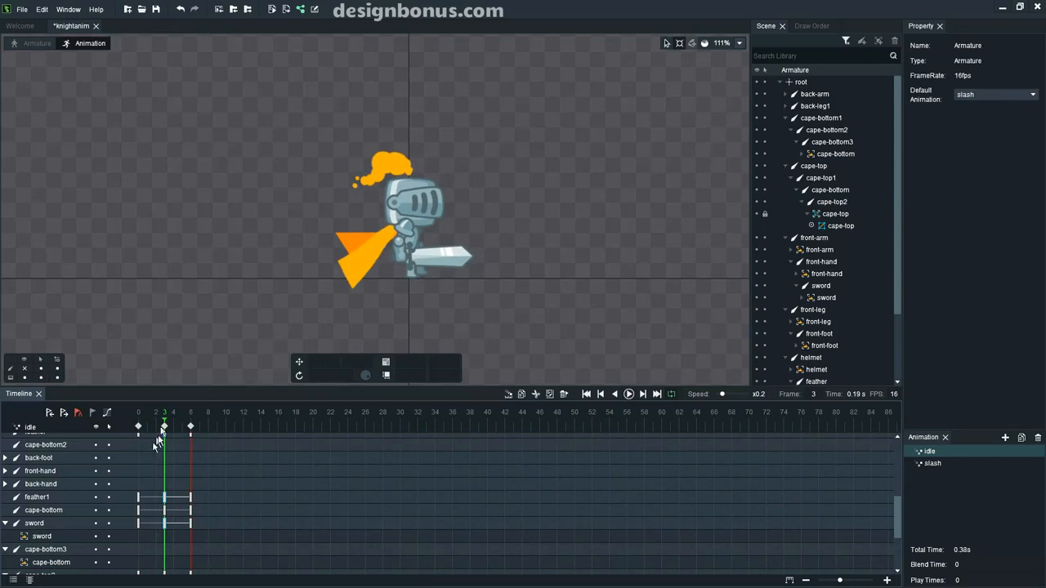
drag(165, 423, 178, 444)
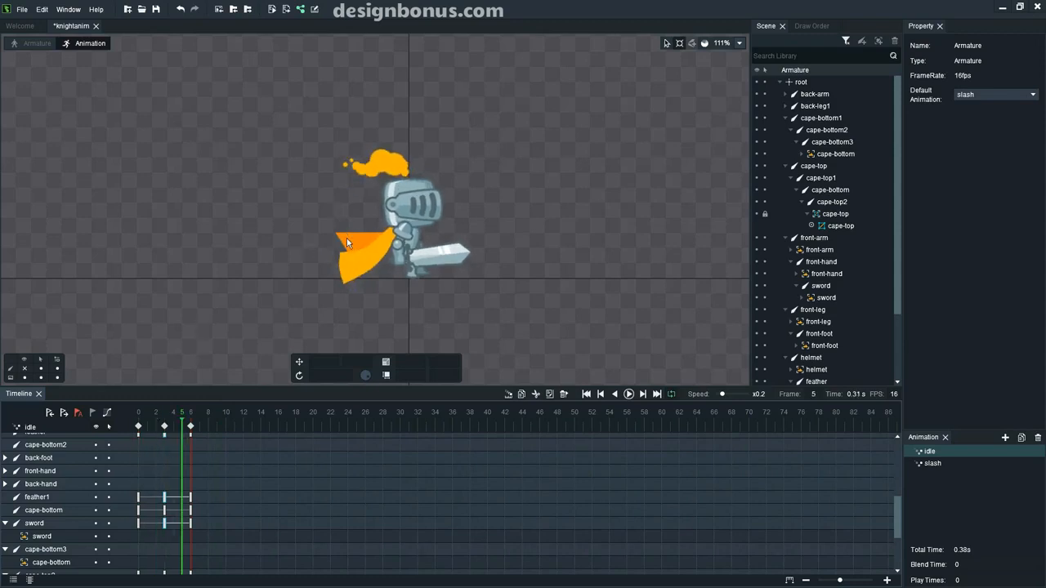
In Armature mode, convert the cape-bottom image to a mesh and widen the Mesh Editor to show the whole piece
click(37, 43)
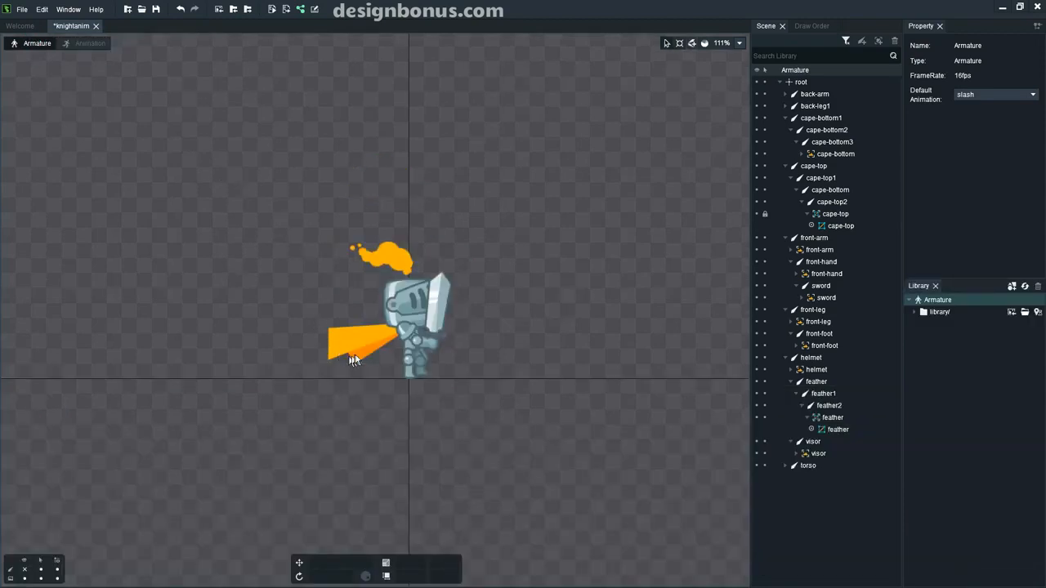
click(360, 362)
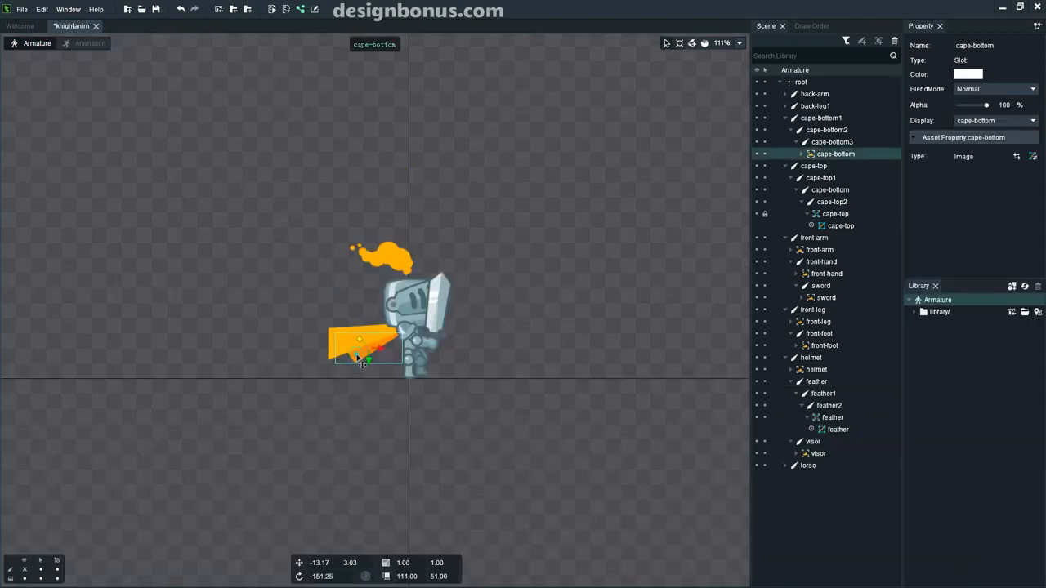
right_click(360, 363)
click(379, 359)
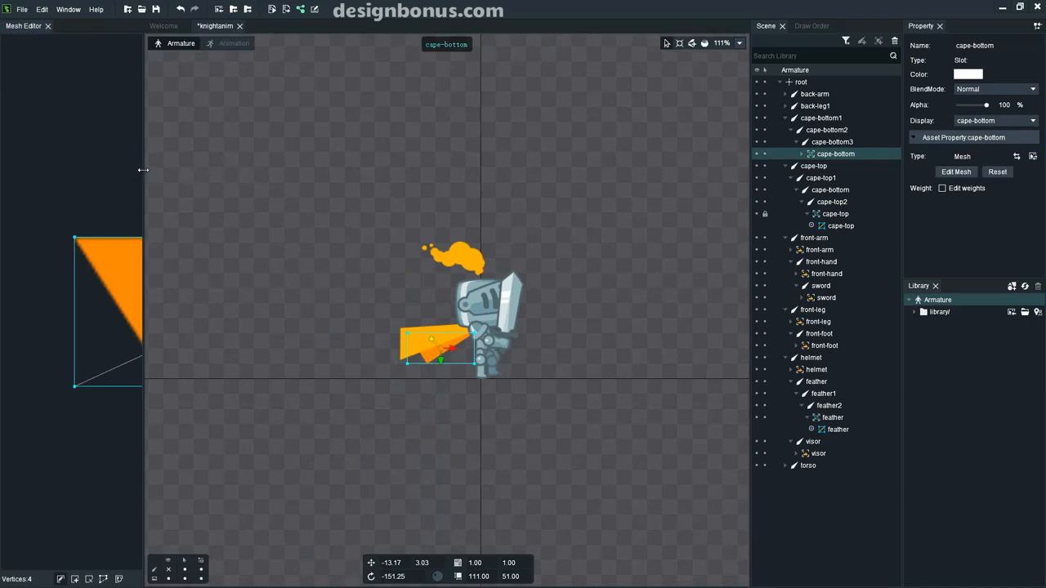
drag(143, 170, 354, 188)
drag(288, 296, 140, 254)
drag(353, 242, 413, 243)
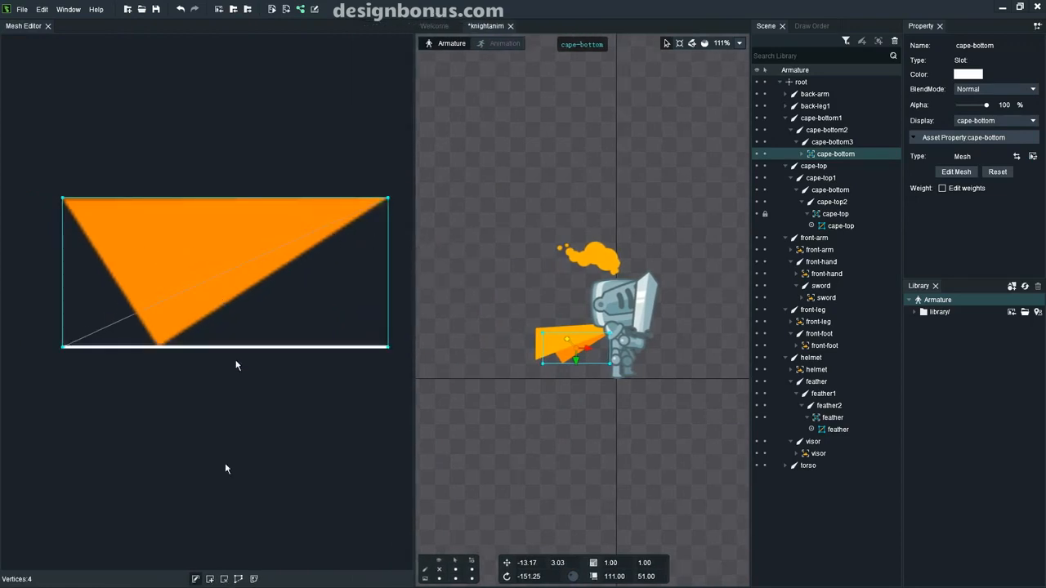
Start a new mesh outline at the cape-bottom triangle's lower tip and place vertices along its long slanted edge to the upper-right corner
click(237, 578)
click(158, 344)
click(175, 335)
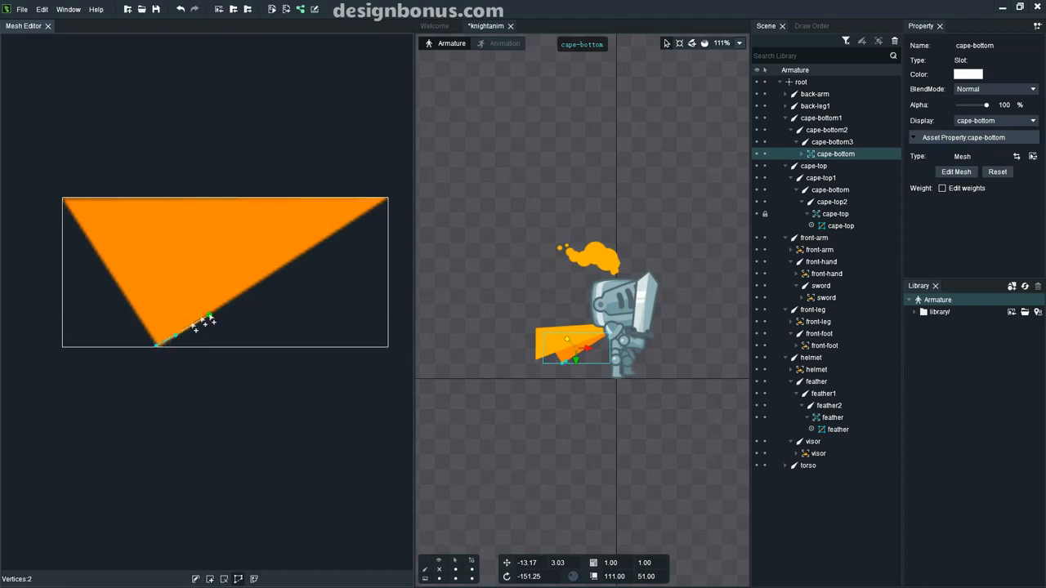
click(205, 314)
click(249, 291)
click(292, 259)
click(329, 239)
click(364, 214)
click(389, 199)
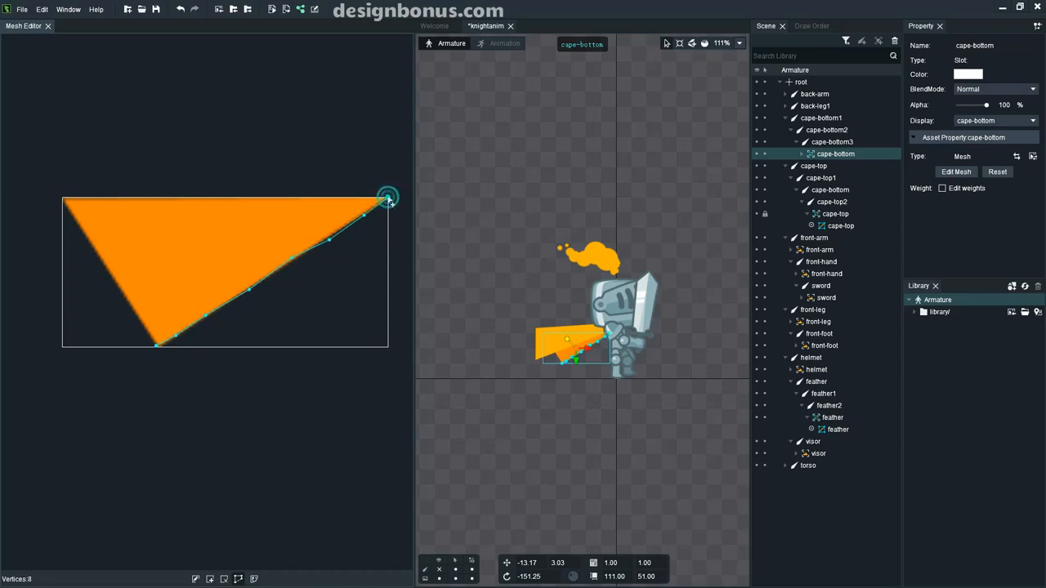
Continue the cape-bottom mesh outline with evenly spread vertices along the top edge to the upper-left corner
click(356, 200)
scroll(353, 203, down, 5)
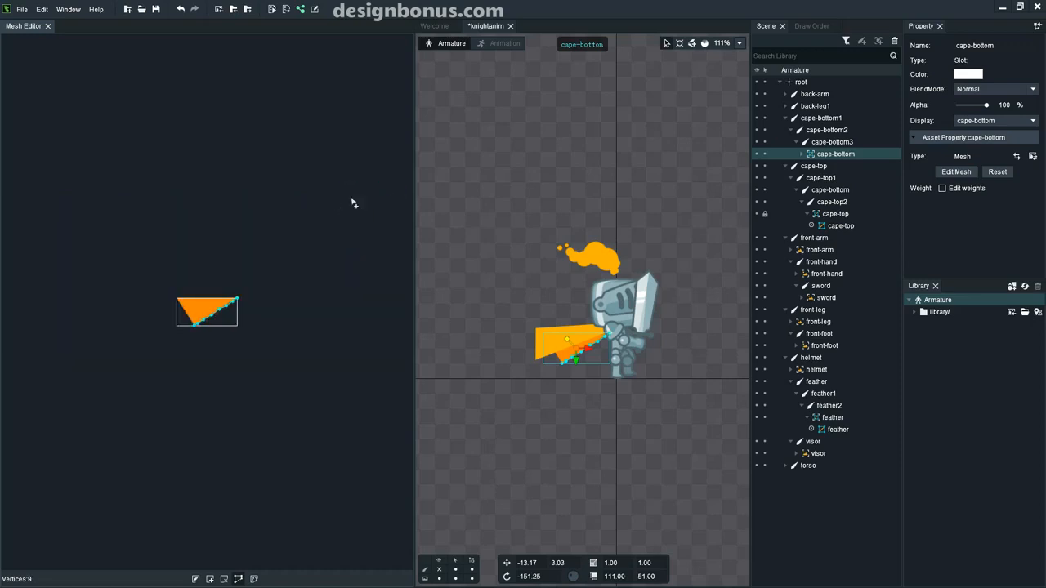
scroll(204, 311, up, 5)
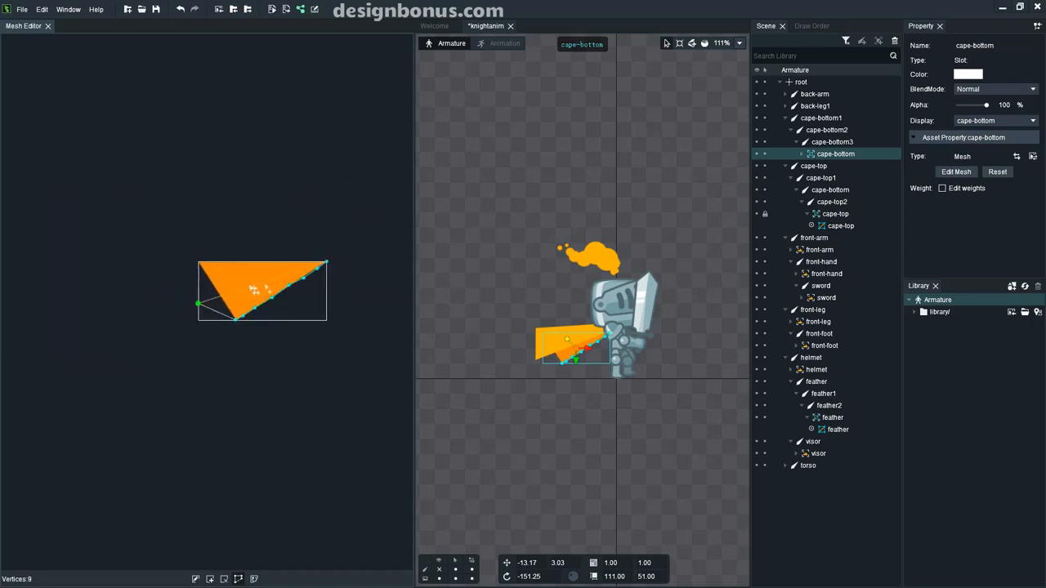
scroll(341, 252, up, 1)
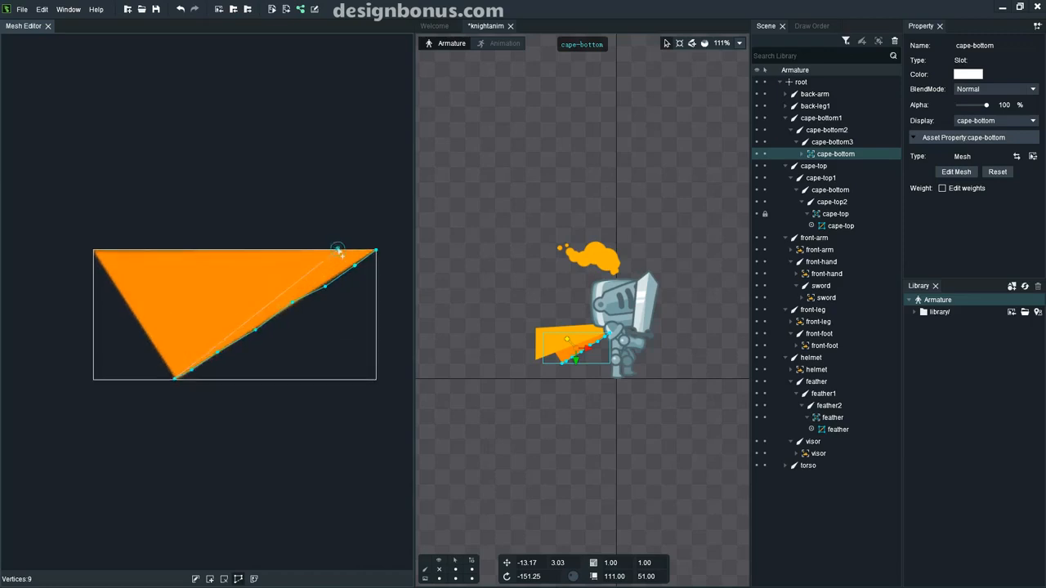
click(326, 252)
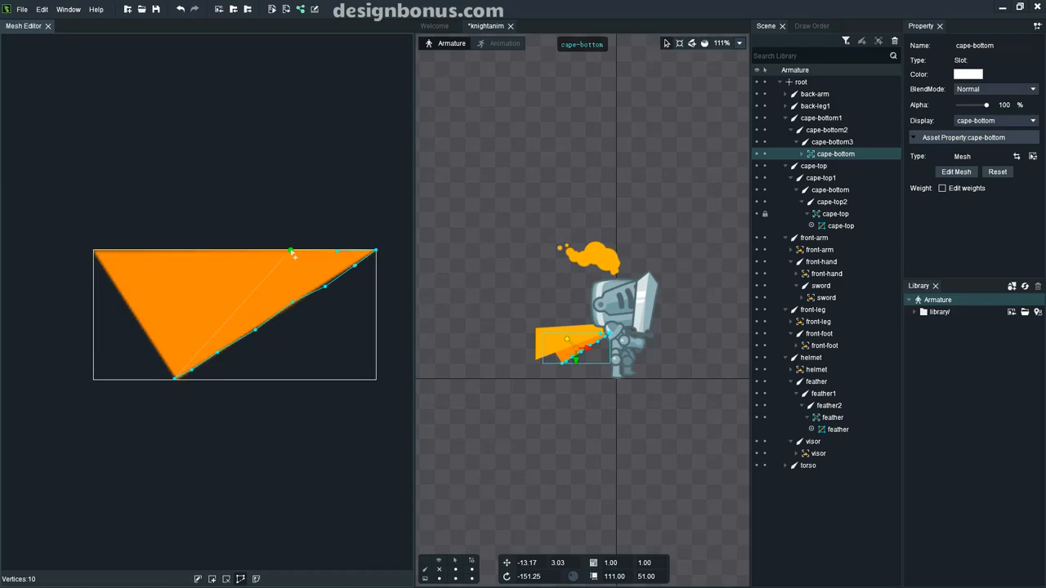
click(237, 254)
click(191, 252)
click(166, 252)
click(132, 251)
click(107, 252)
click(94, 252)
click(93, 250)
Place outline vertices down the short left edge of the cape-bottom triangle and close the outline at its lower tip
click(104, 268)
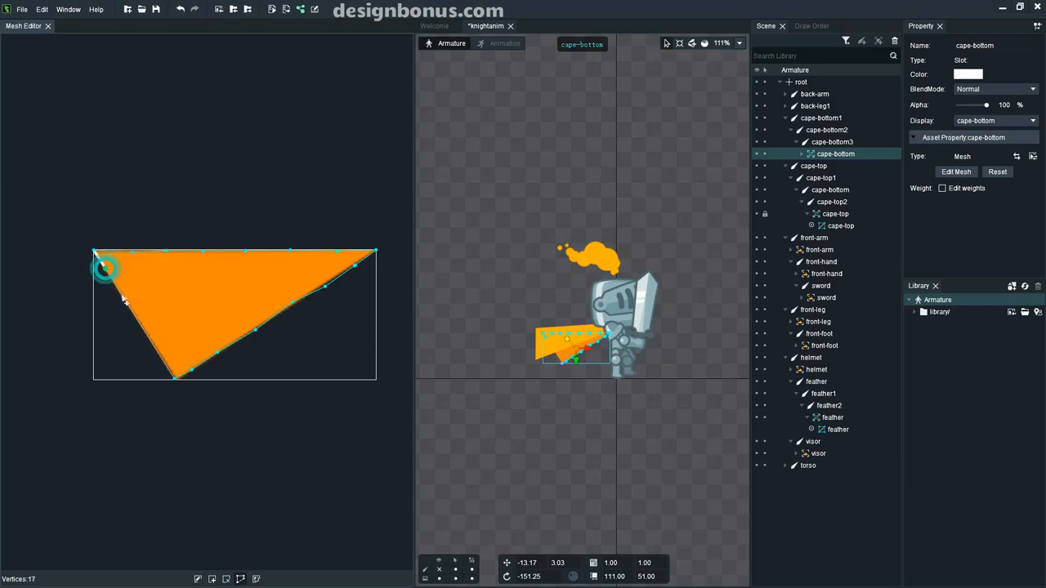
click(114, 285)
click(131, 308)
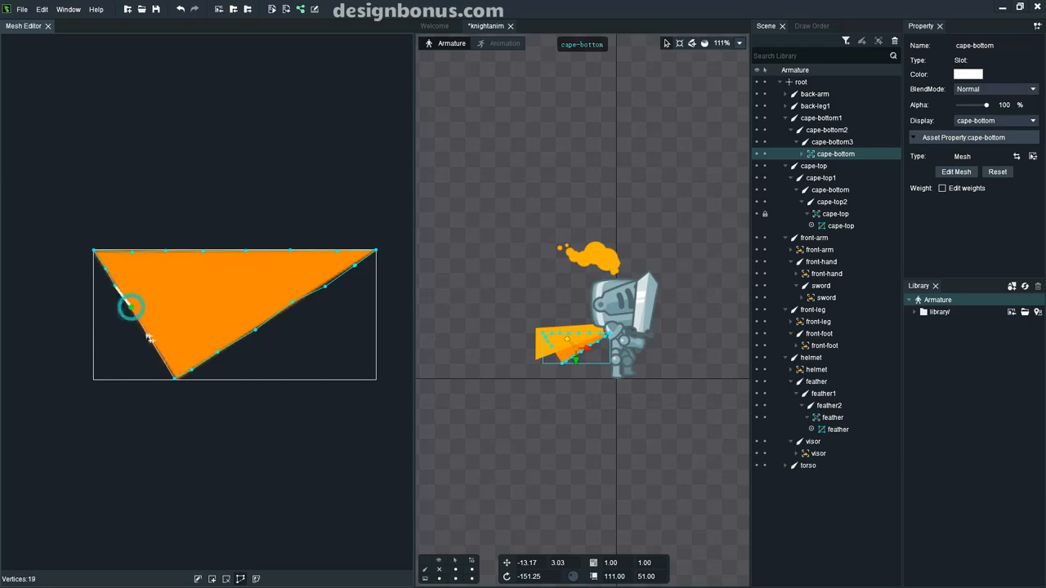
click(141, 332)
click(150, 353)
click(165, 374)
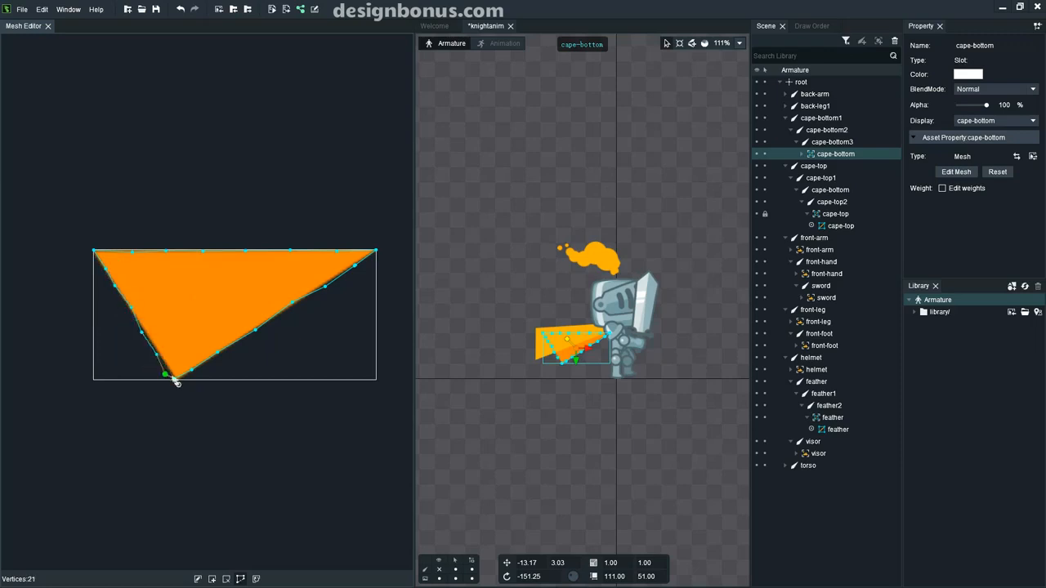
click(174, 379)
Add vertices across the interior of the cape-bottom mesh and close the Mesh Editor
click(211, 579)
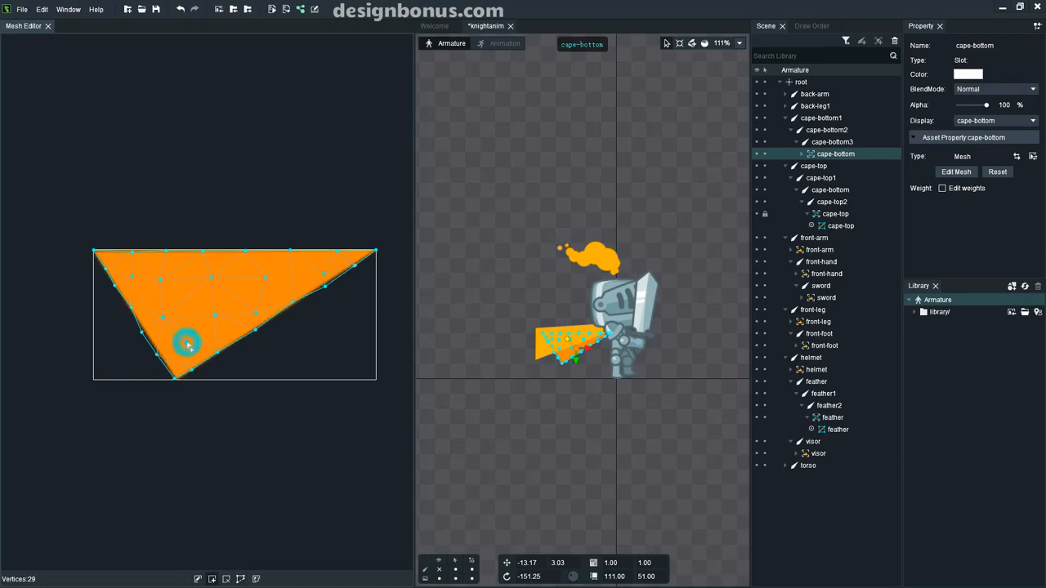
scroll(595, 386, up, 5)
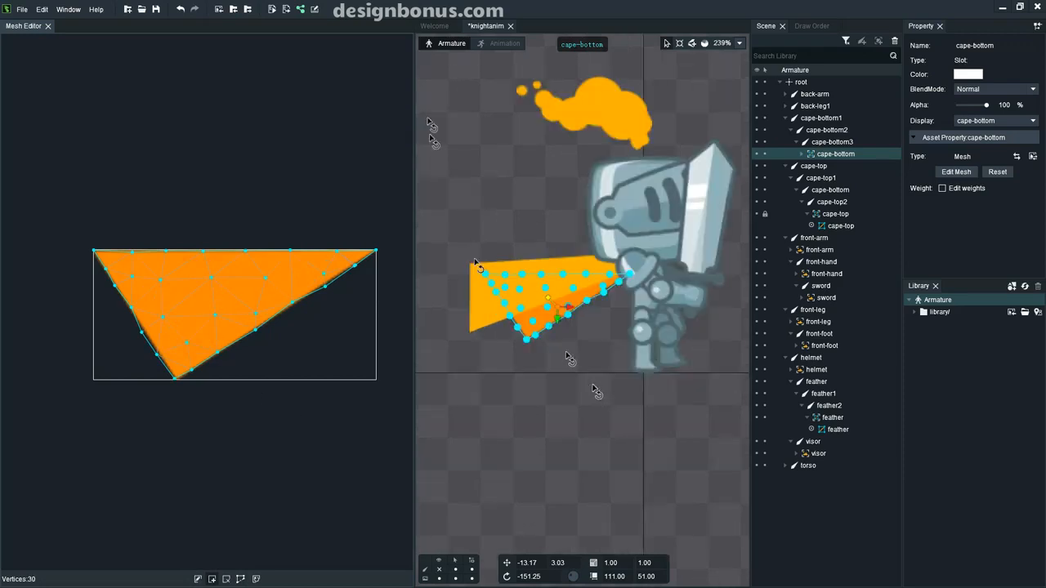
click(47, 26)
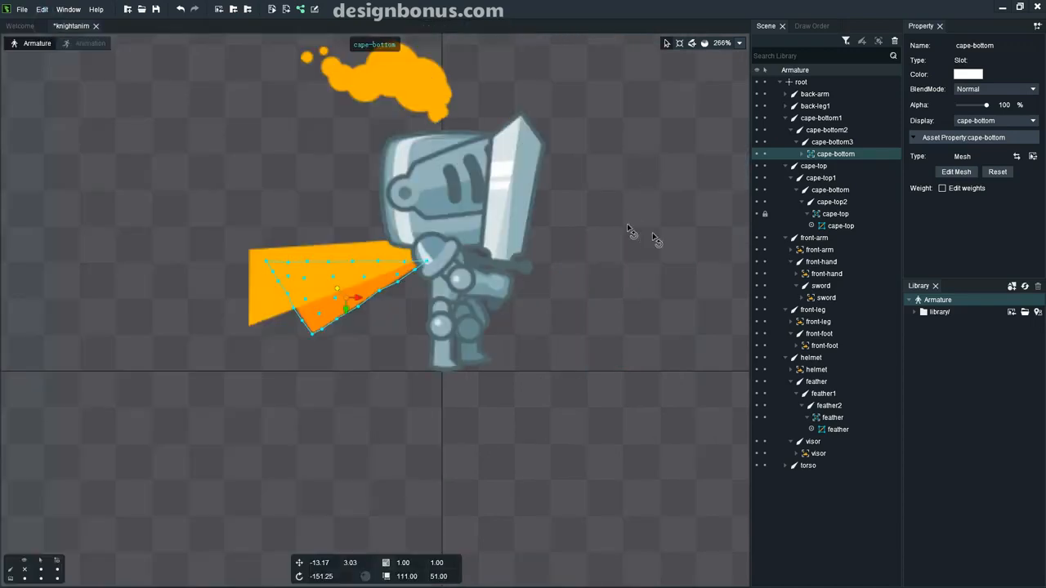
Enable weight editing for the cape-bottom mesh, show the bones, and bind cape-bottom1, cape-bottom2 and cape-bottom3 to it
click(966, 189)
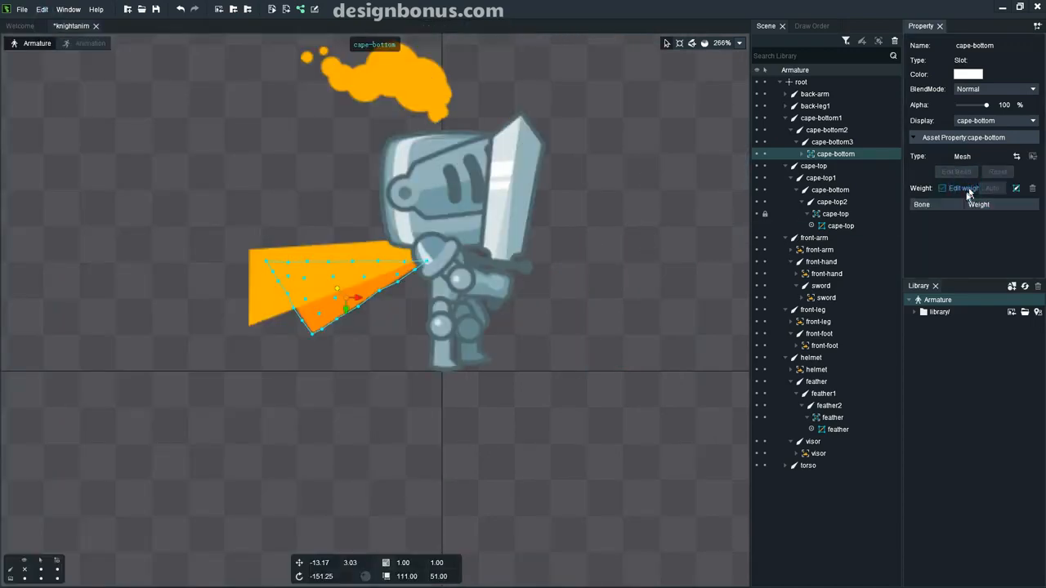
key(ctrl+h)
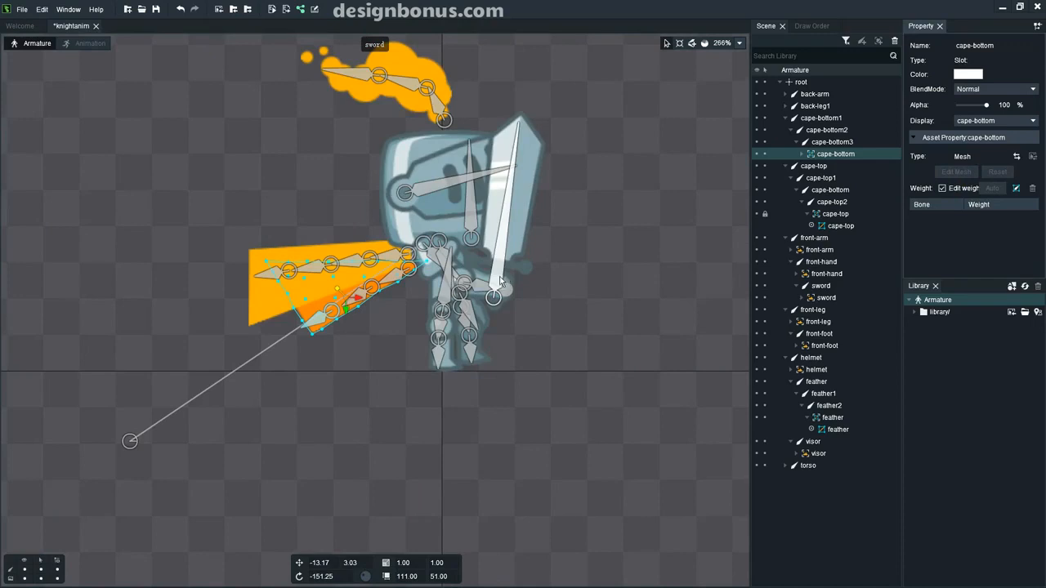
click(1017, 189)
click(398, 280)
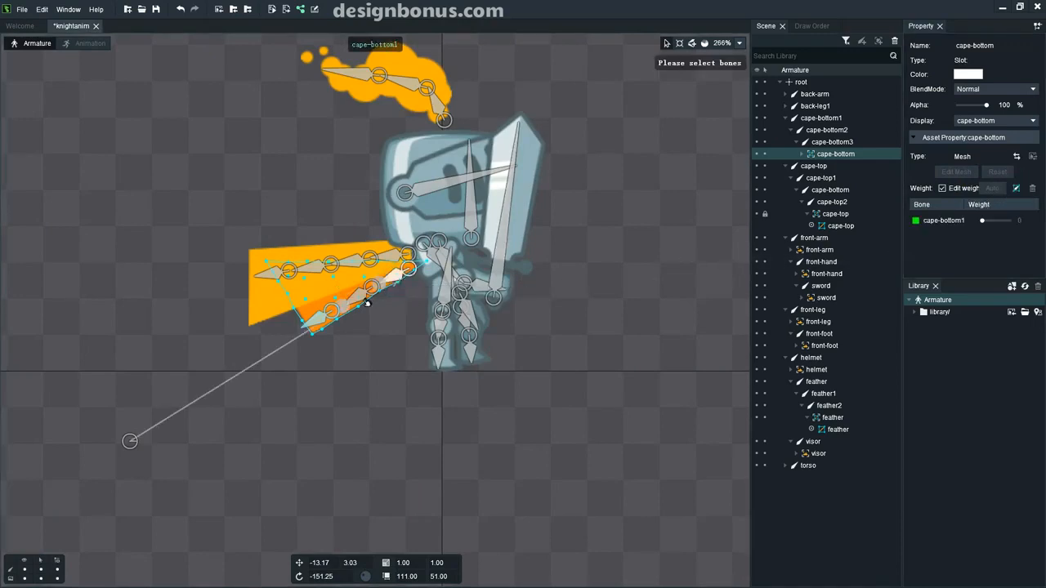
click(360, 296)
click(317, 323)
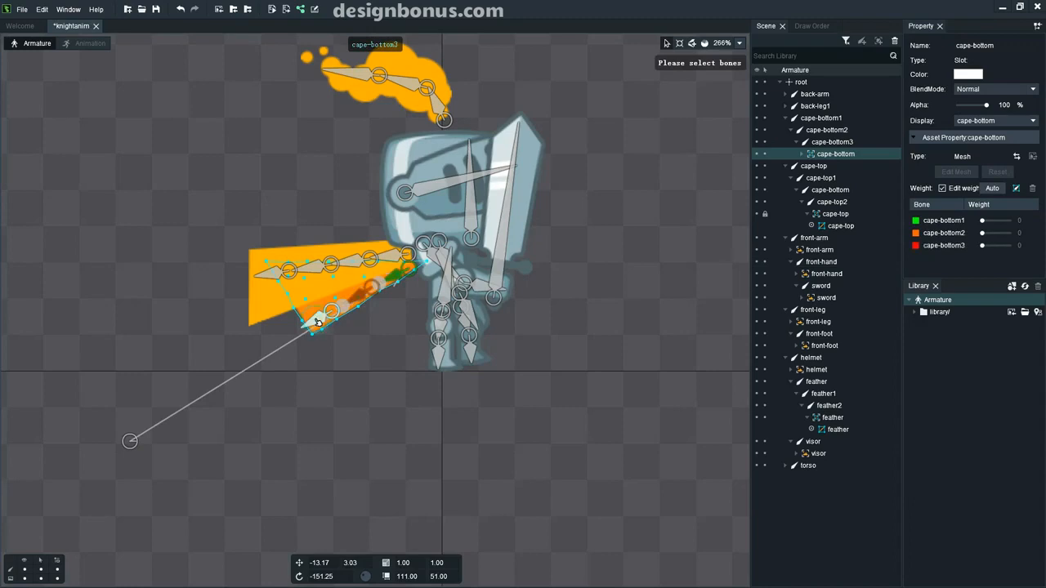
Finish the bone binding, display the cape-bottom mesh's vertex weights, and set the cape-bottom1 weight of an upper-left vertex to 37
click(610, 224)
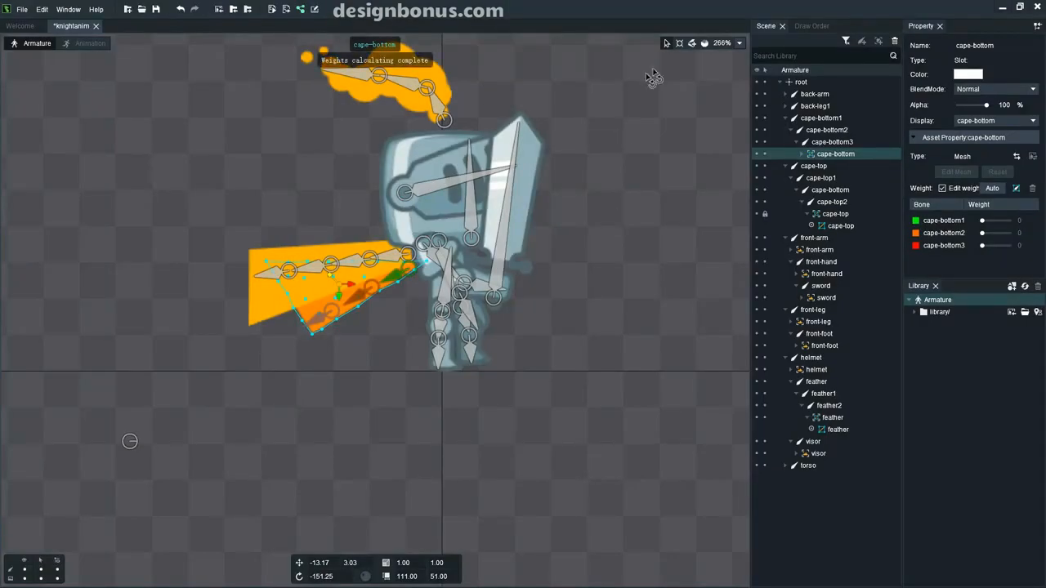
click(704, 43)
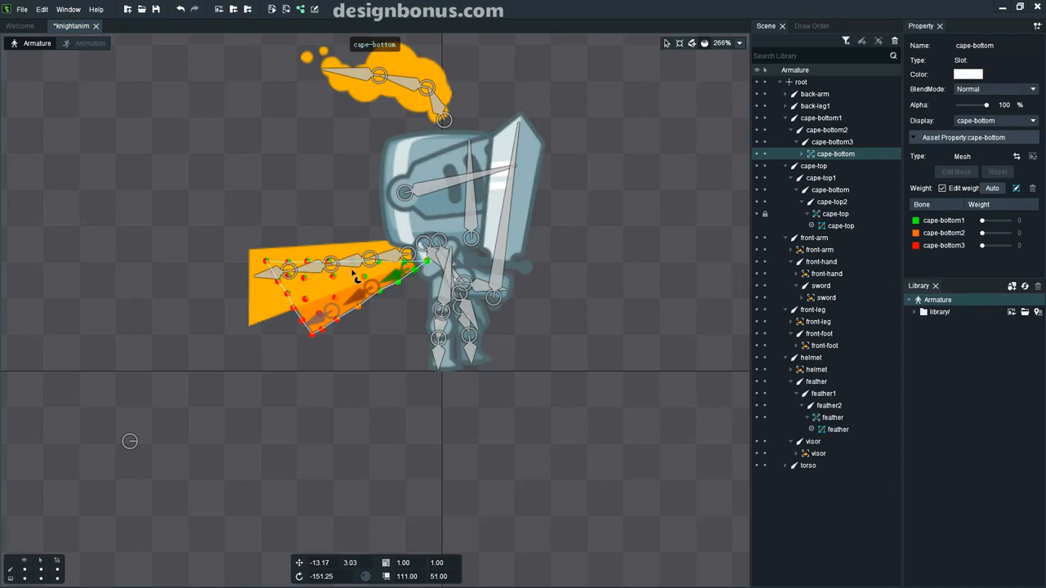
click(291, 269)
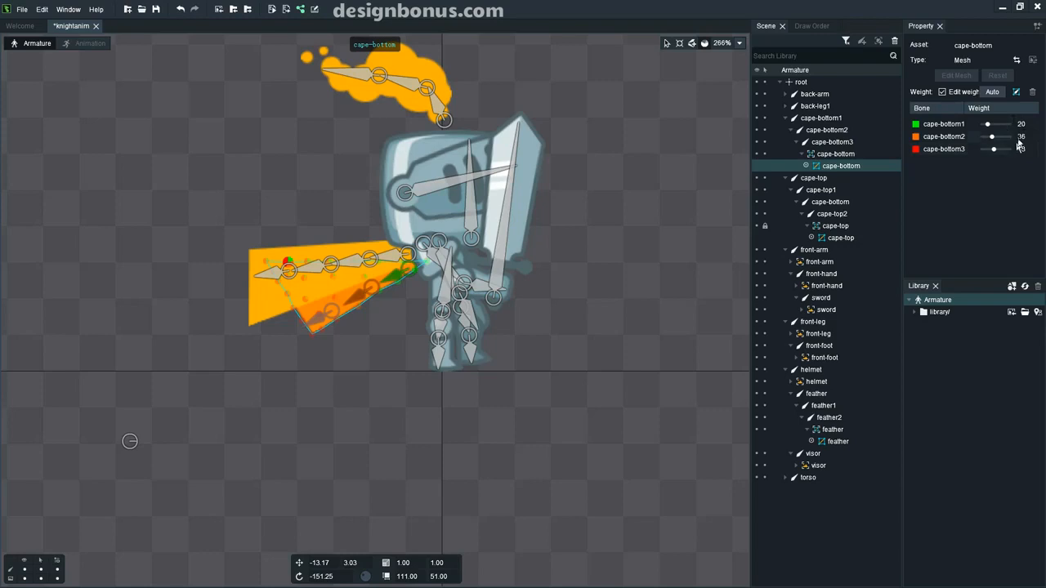
mouse_move(990, 127)
mouse_down()
mouse_move(1004, 129)
mouse_move(997, 123)
mouse_up()
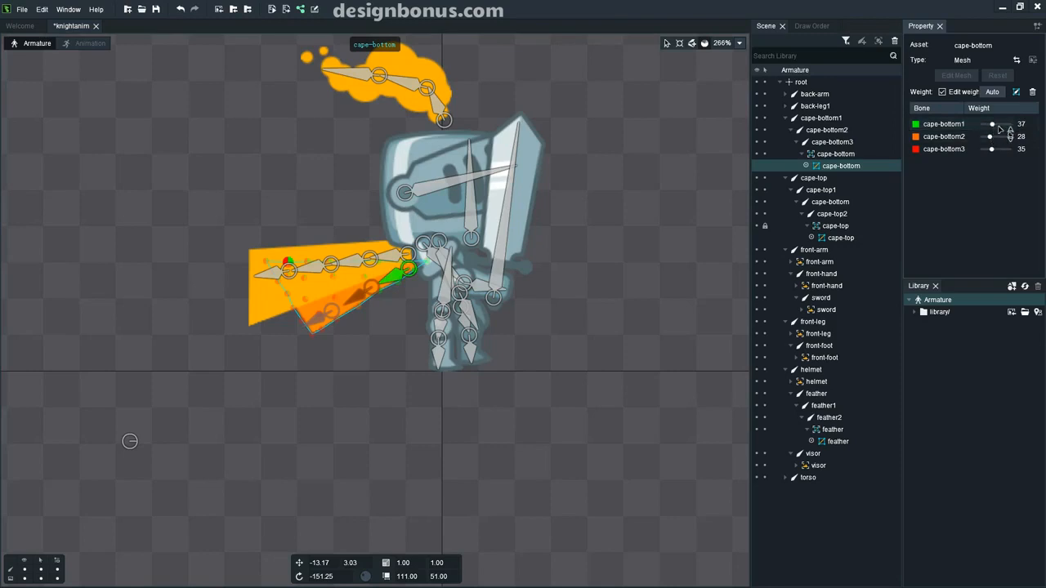
click(999, 125)
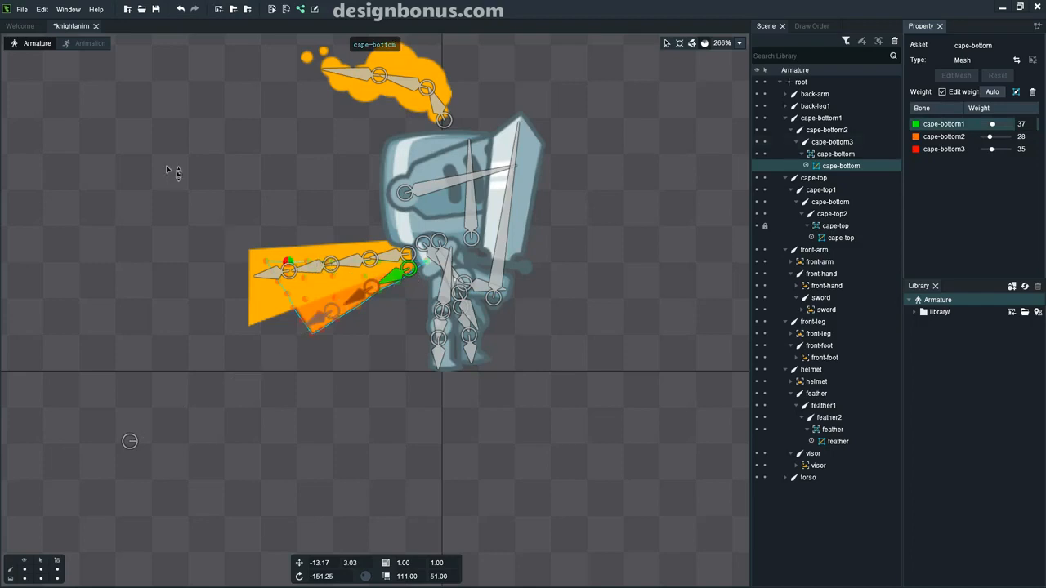
Switch to animation mode and hide the cape-top bone chain while keeping the cape-top mesh displayed
click(85, 45)
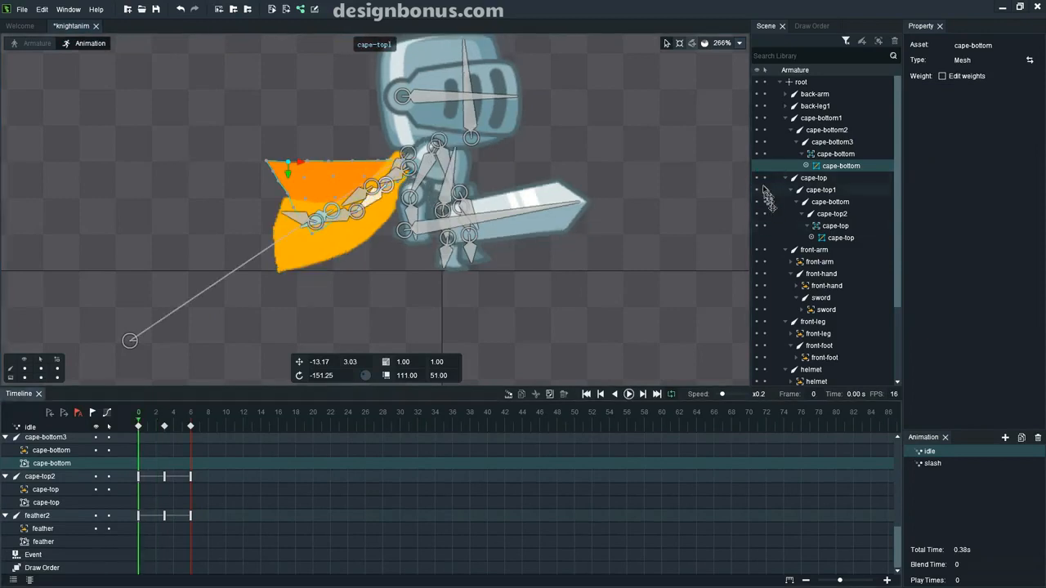
click(758, 179)
drag(759, 182, 759, 225)
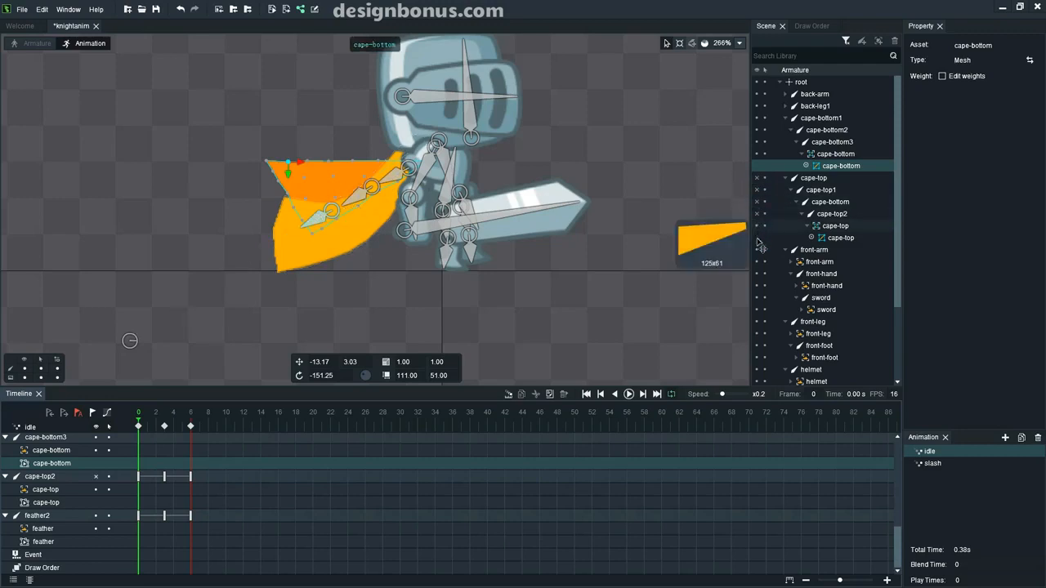
click(811, 237)
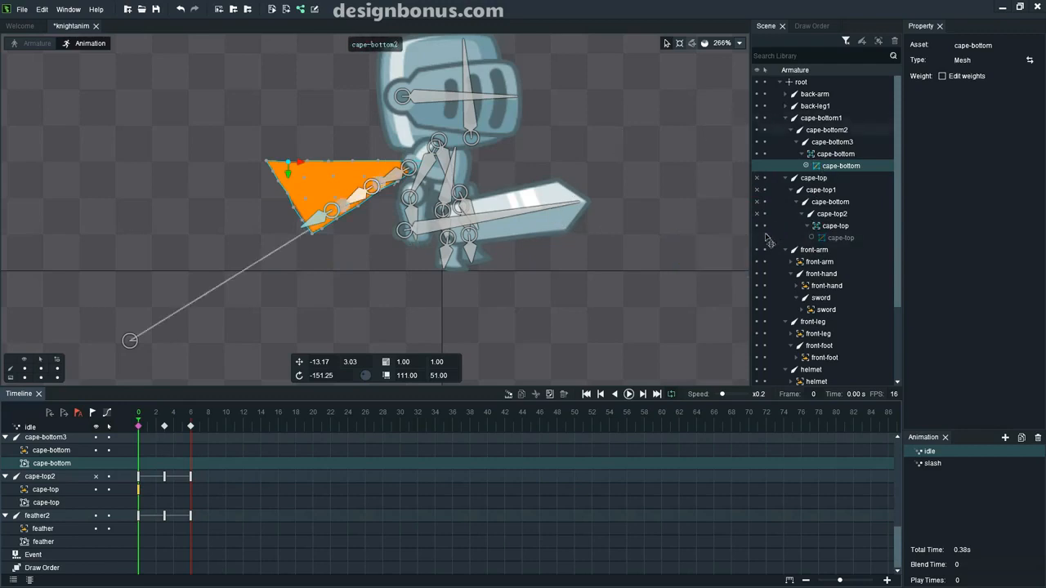
click(811, 238)
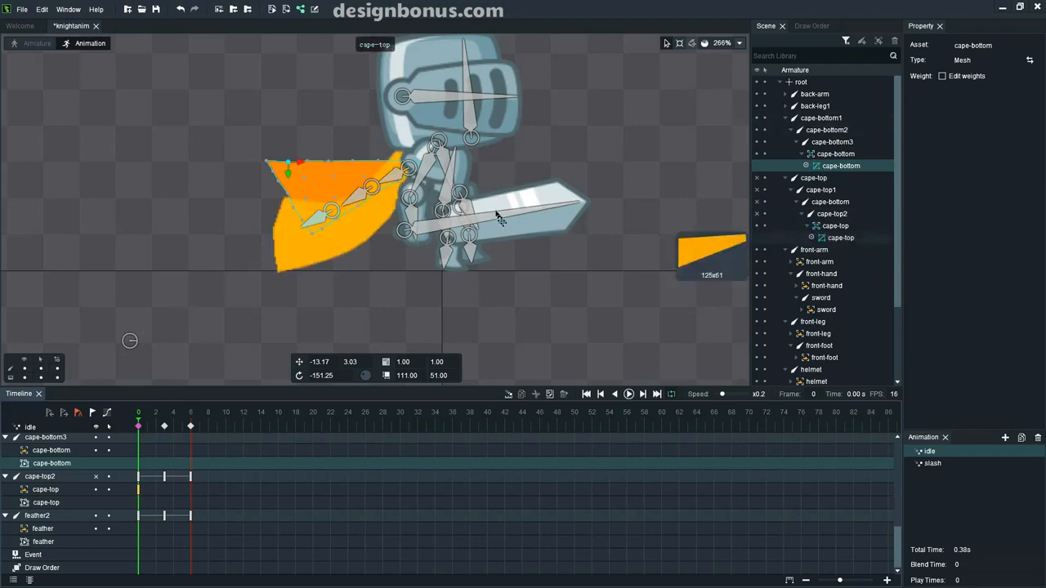
At frame 0 of idle, rotate cape-bottom1 to about 120.99°, cape-bottom2 to about -23.75° and cape-bottom3 to about 37.13°
click(397, 183)
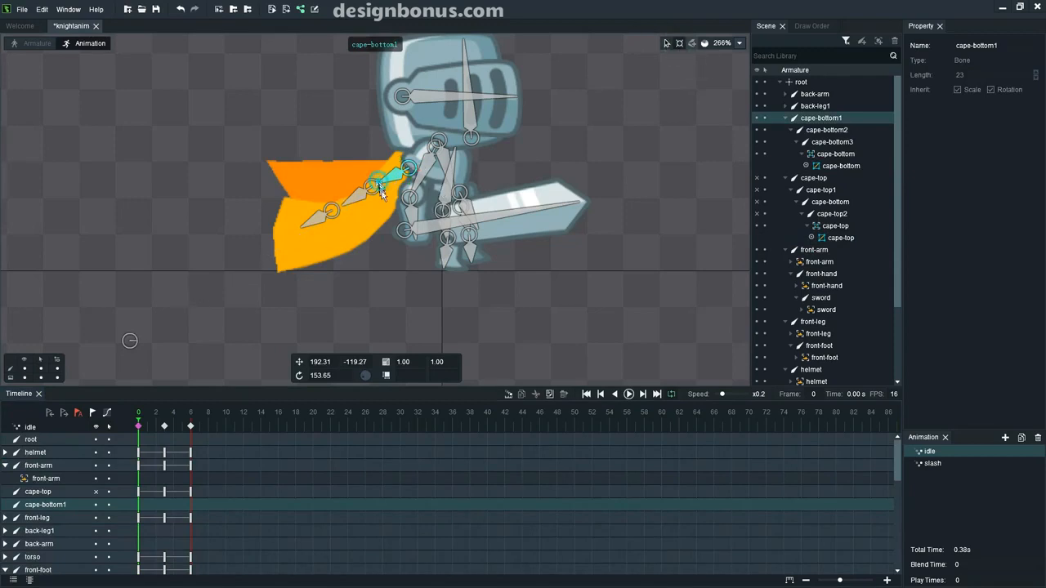
drag(380, 190, 388, 205)
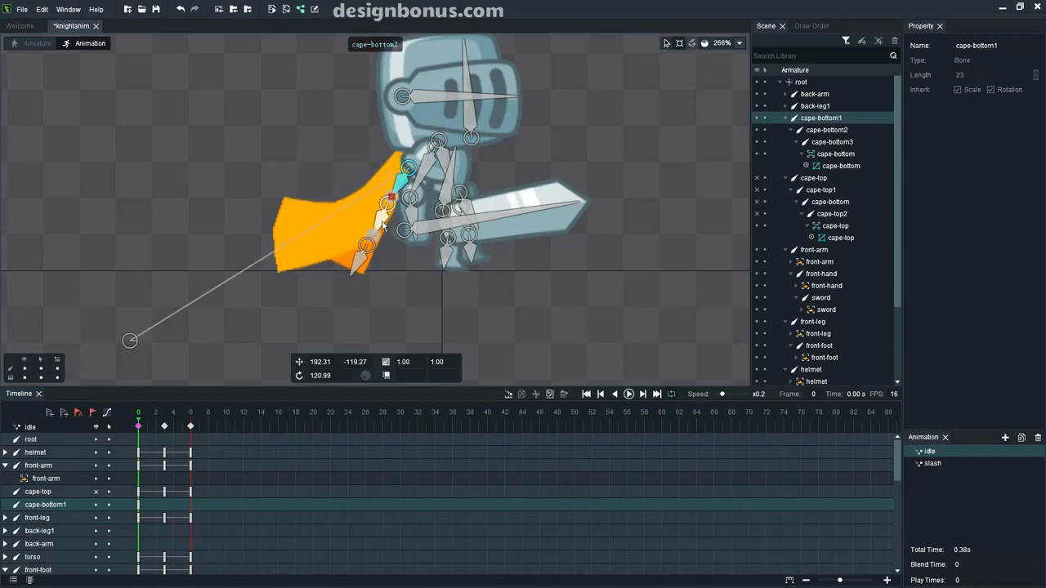
click(381, 227)
drag(372, 236, 386, 235)
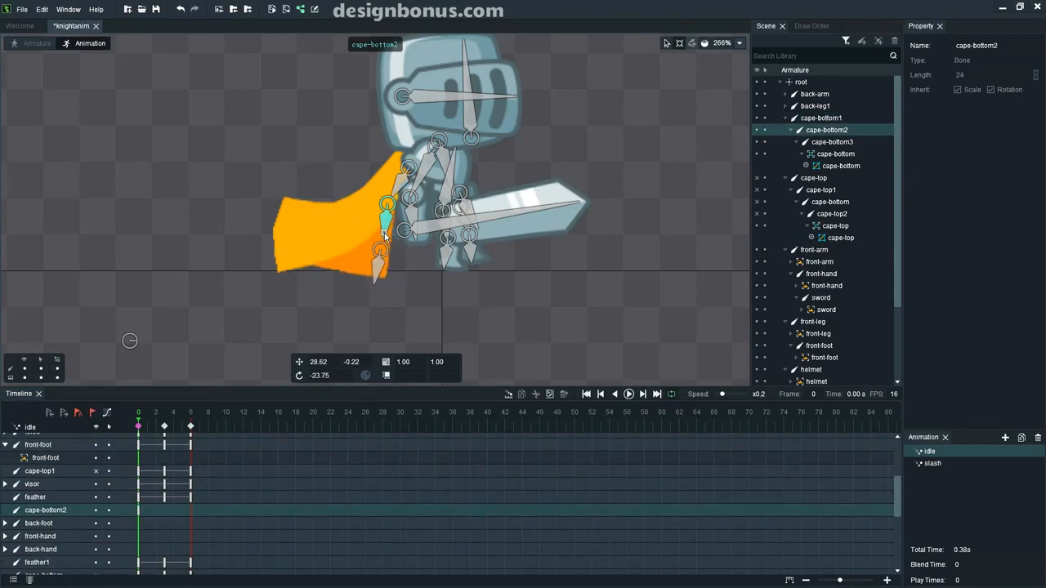
click(376, 267)
mouse_move(354, 276)
mouse_down()
mouse_move(346, 269)
mouse_move(353, 282)
mouse_up()
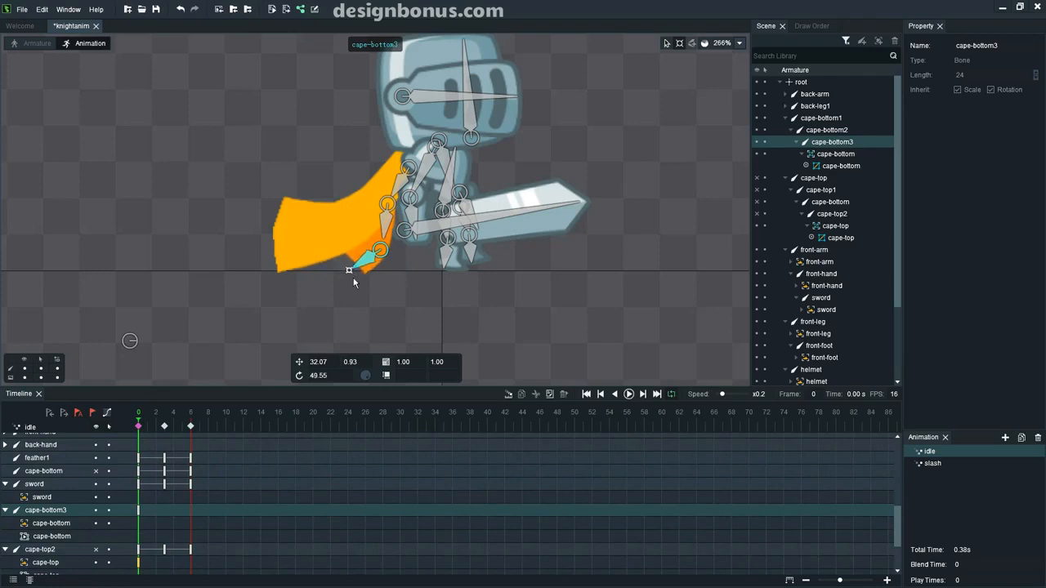
At frame 3, swing cape-bottom1 slightly toward the body, cape-bottom2 slightly outward, and rotate cape-bottom3 to about 52.43°
click(163, 428)
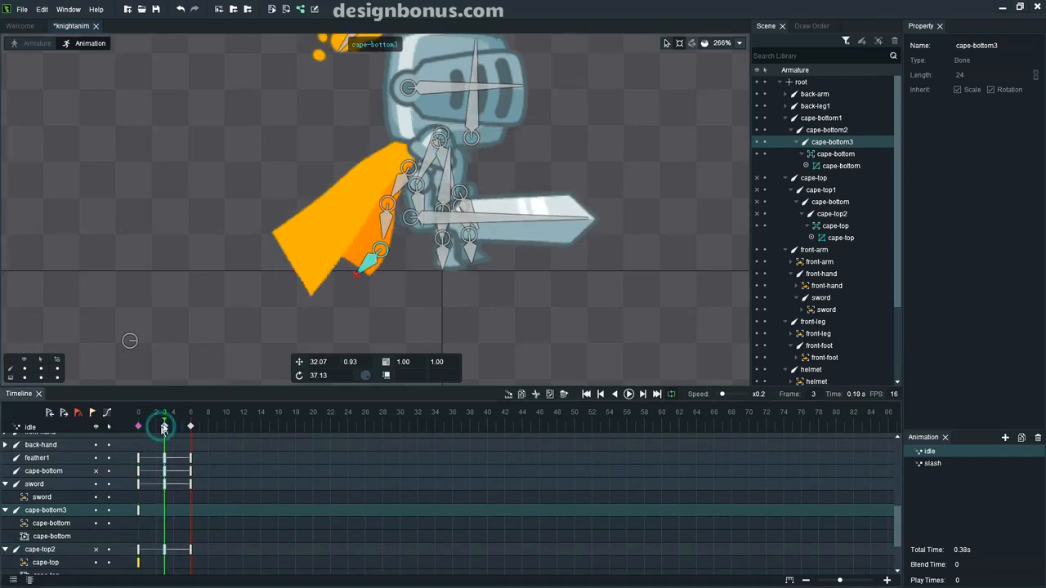
click(386, 222)
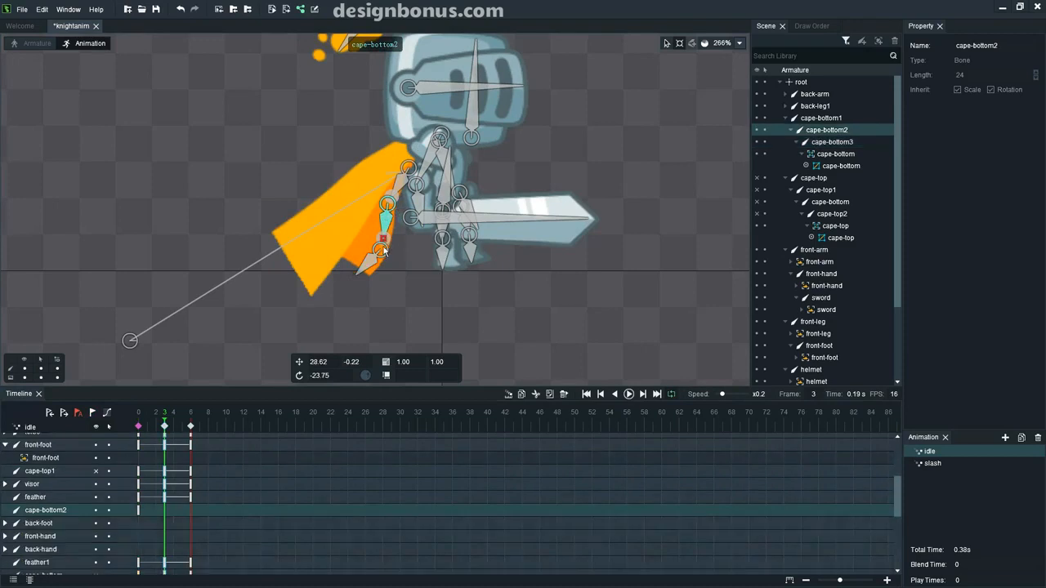
drag(387, 235, 382, 236)
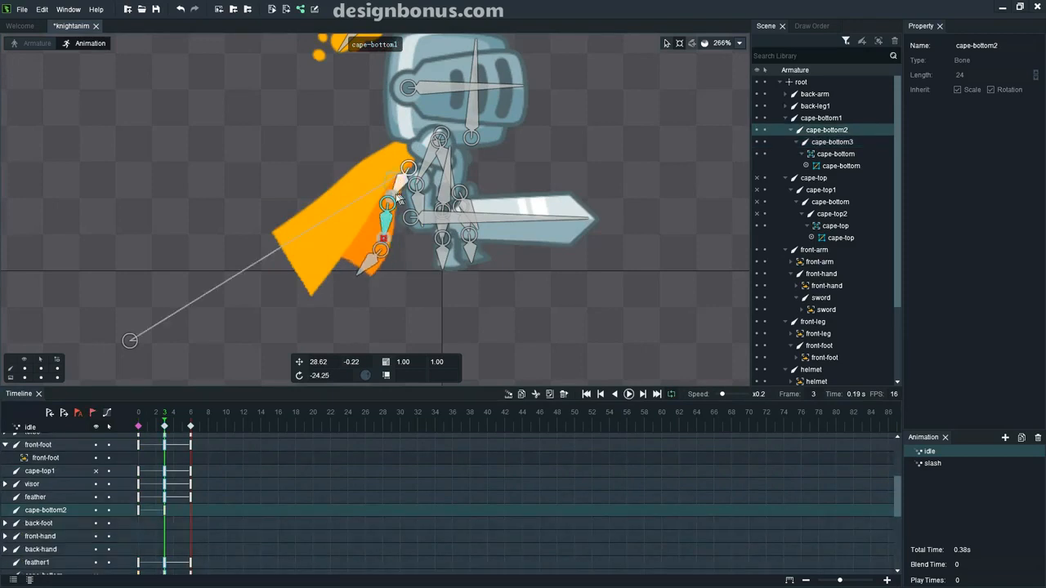
click(399, 185)
drag(393, 197, 397, 199)
click(391, 230)
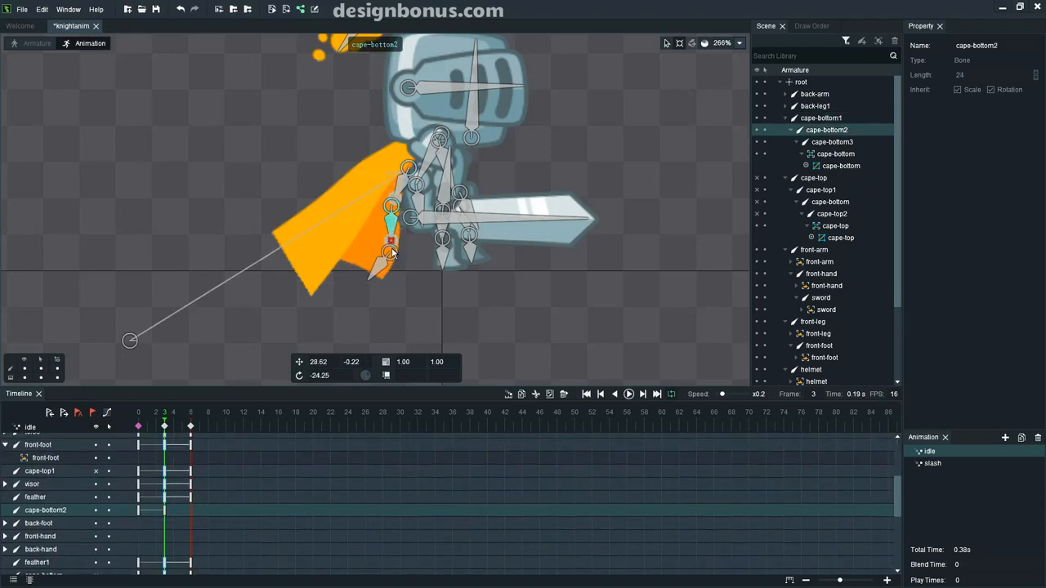
drag(391, 242, 343, 273)
click(359, 276)
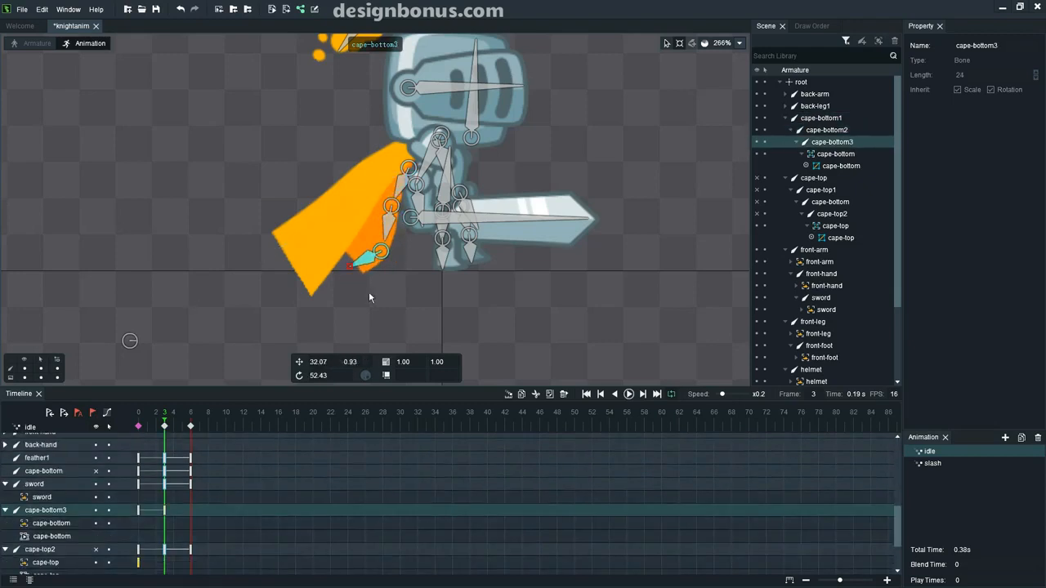
Copy the keyframes of frame 0 to frame 6 so the idle animation loops
click(139, 426)
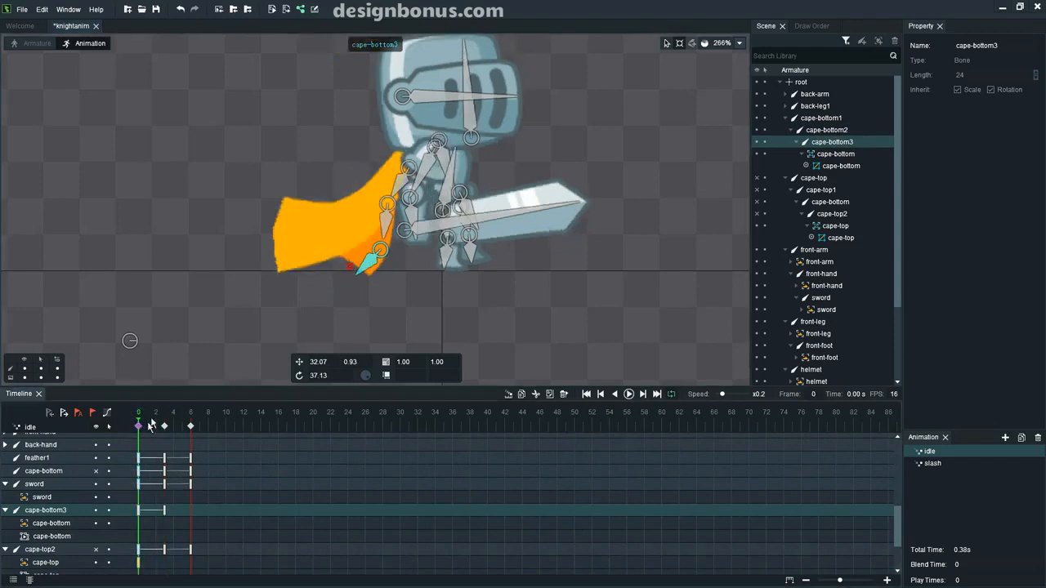
click(191, 426)
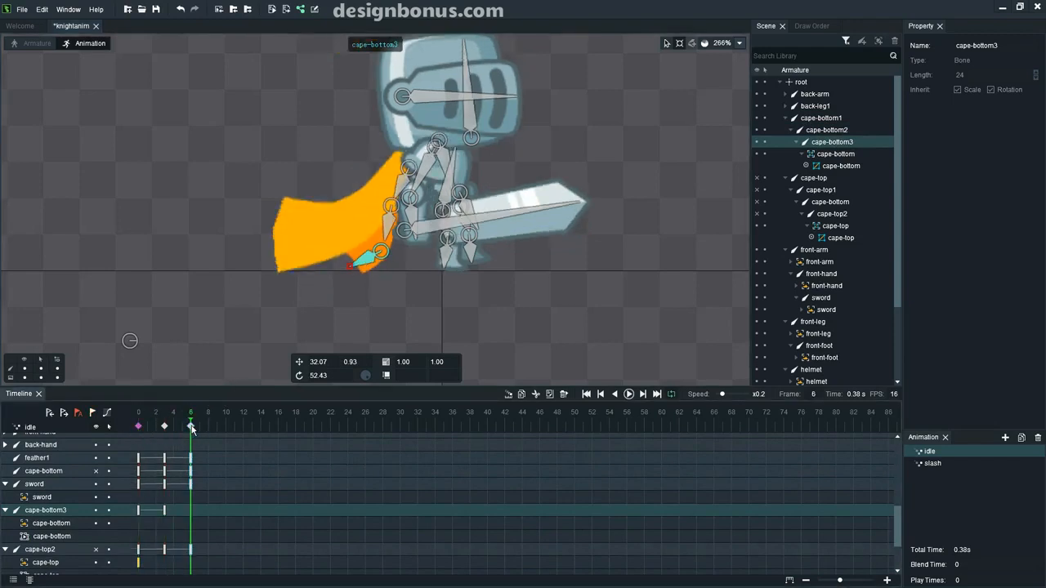
key(ctrl+v)
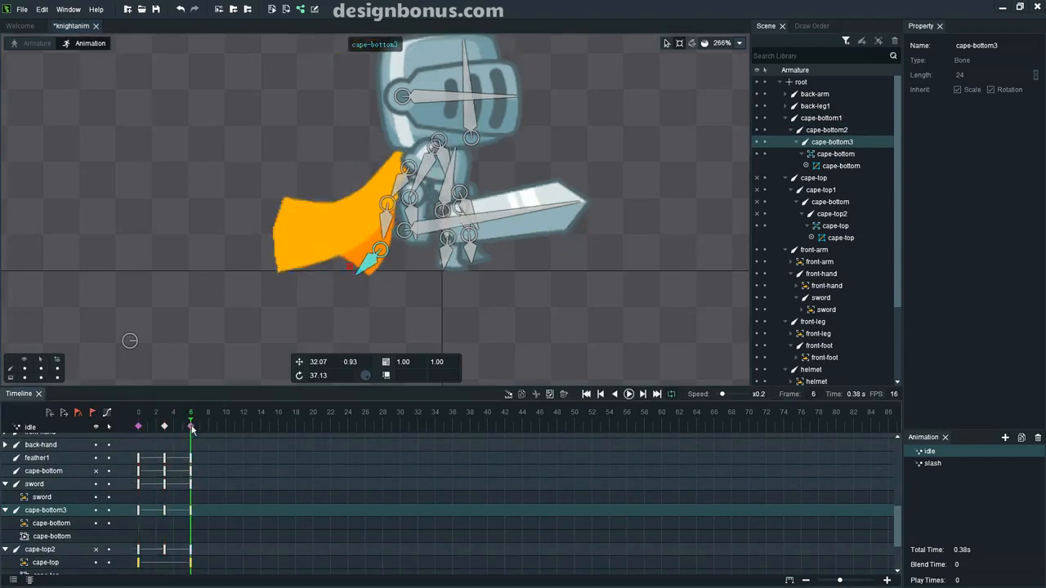
Play the idle animation at x0.2 speed to check the movement of the cape and feather
click(181, 275)
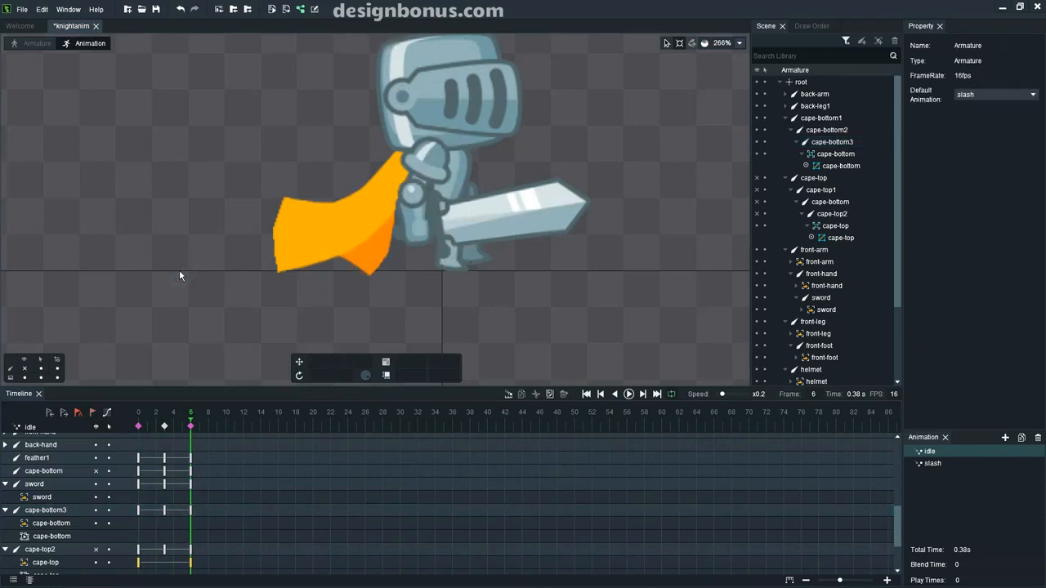
scroll(180, 275, down, 1)
key(space)
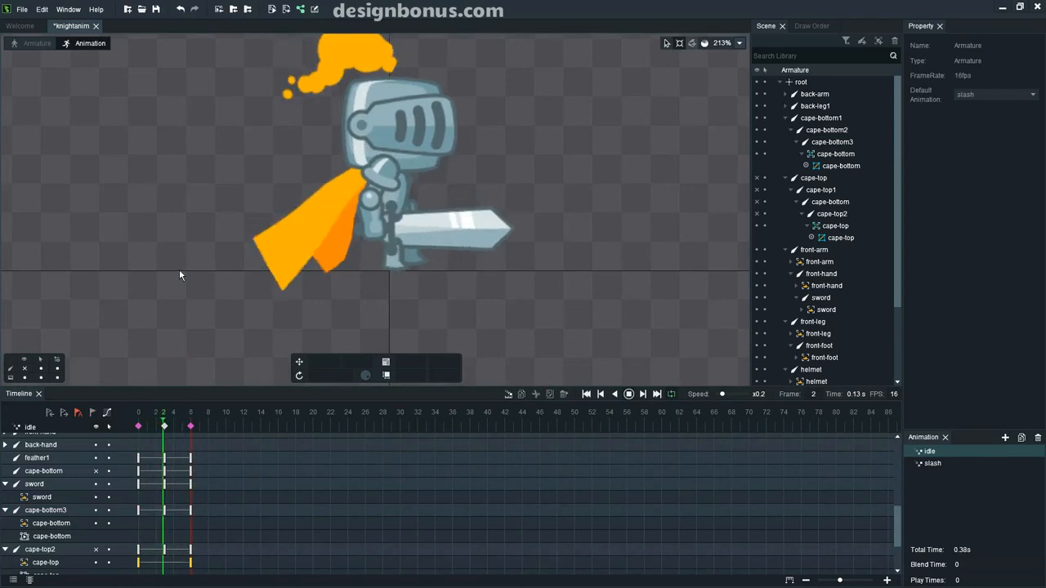
scroll(179, 269, down, 4)
scroll(149, 268, up, 2)
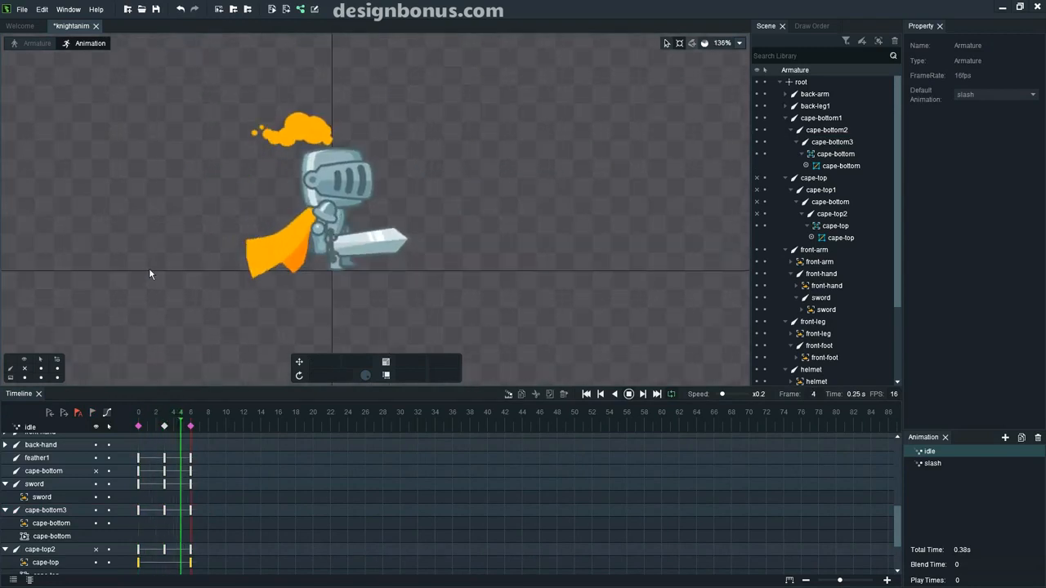
key(space)
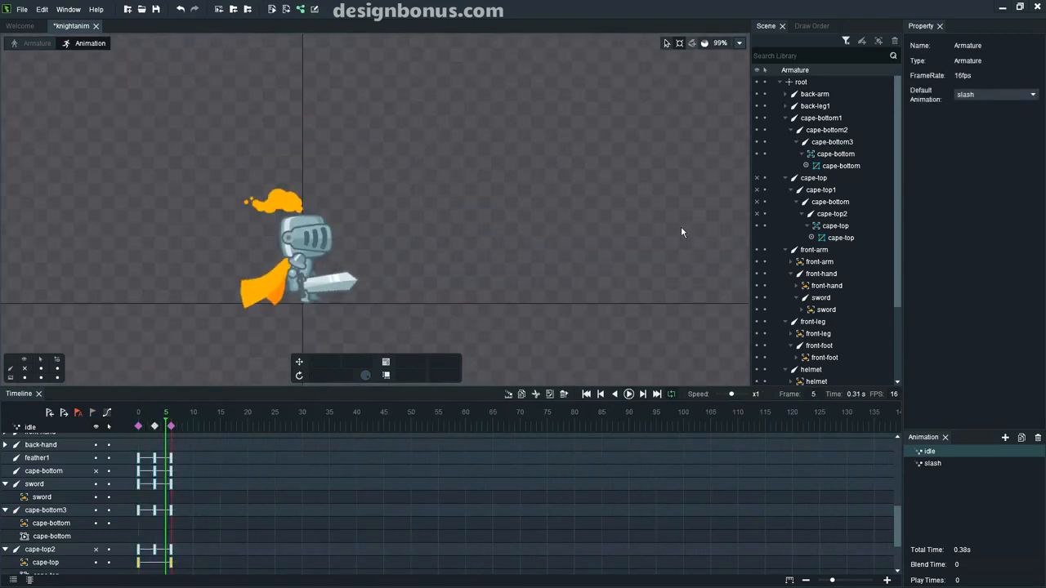
Compare the idle playback at speeds x1 and x0.2, ending at x1
key(space)
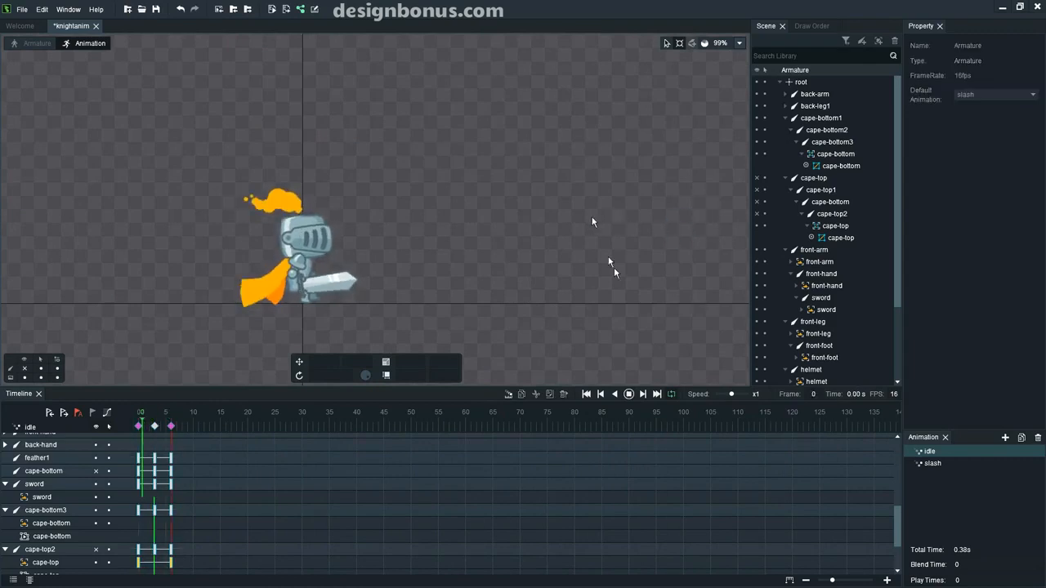
key(space)
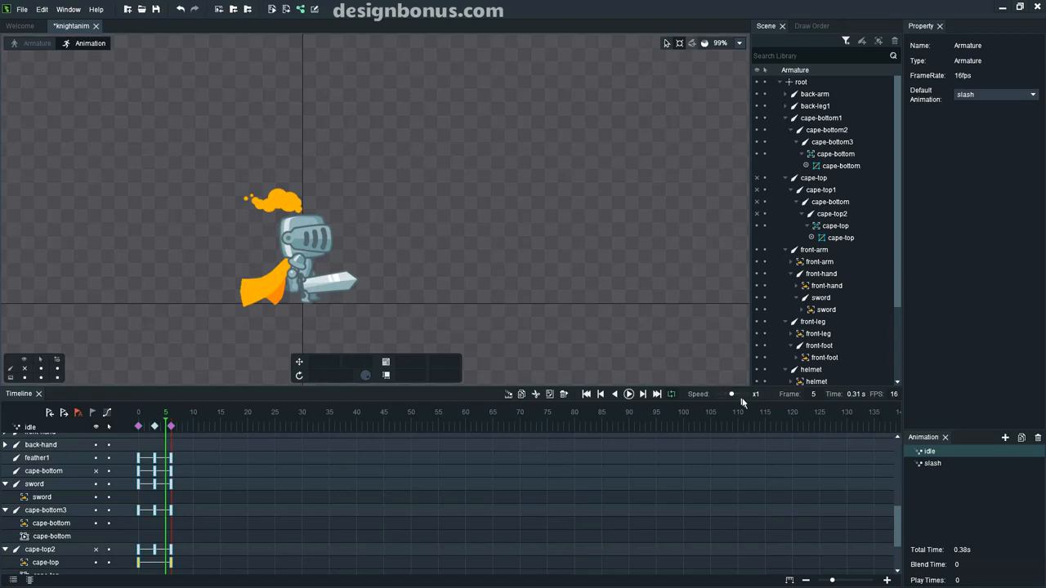
drag(726, 397, 722, 396)
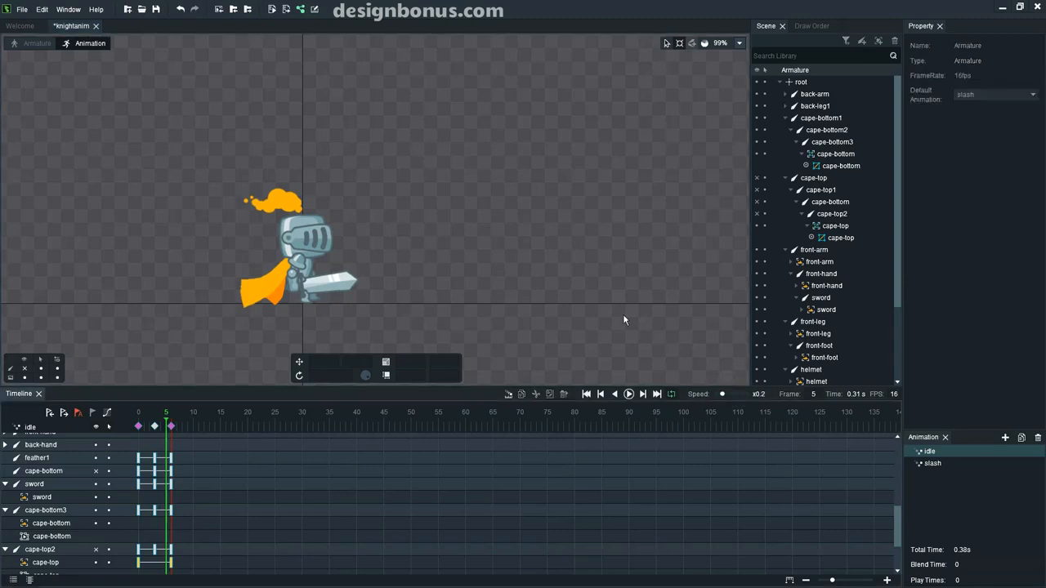
drag(722, 396, 732, 396)
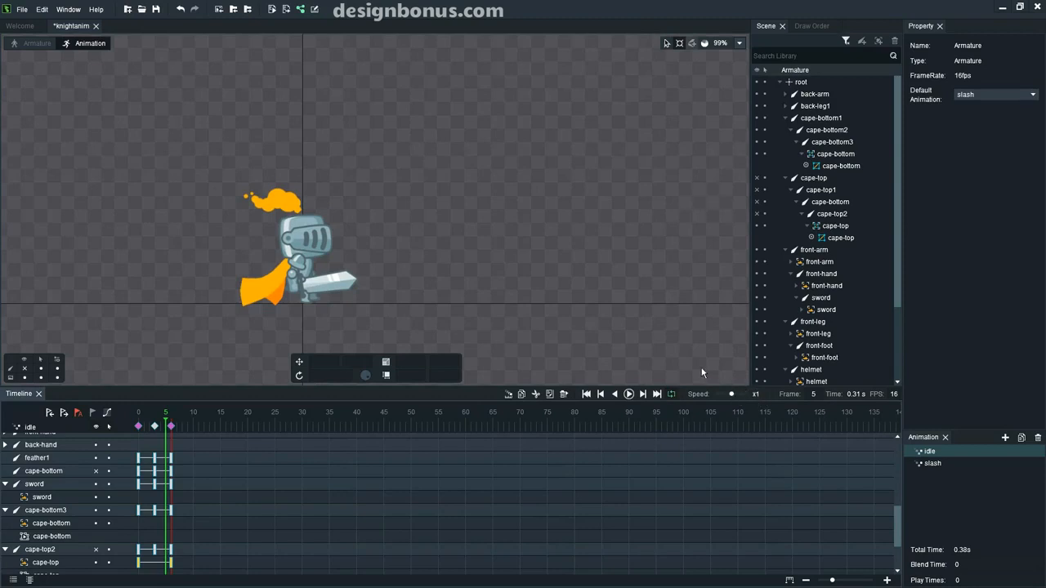
key(Return)
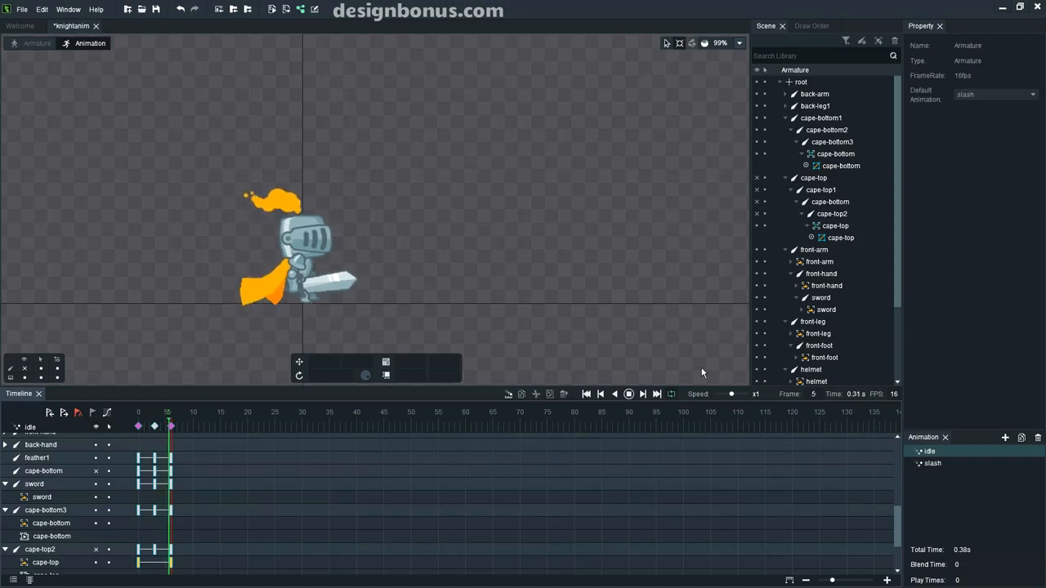
key(Return)
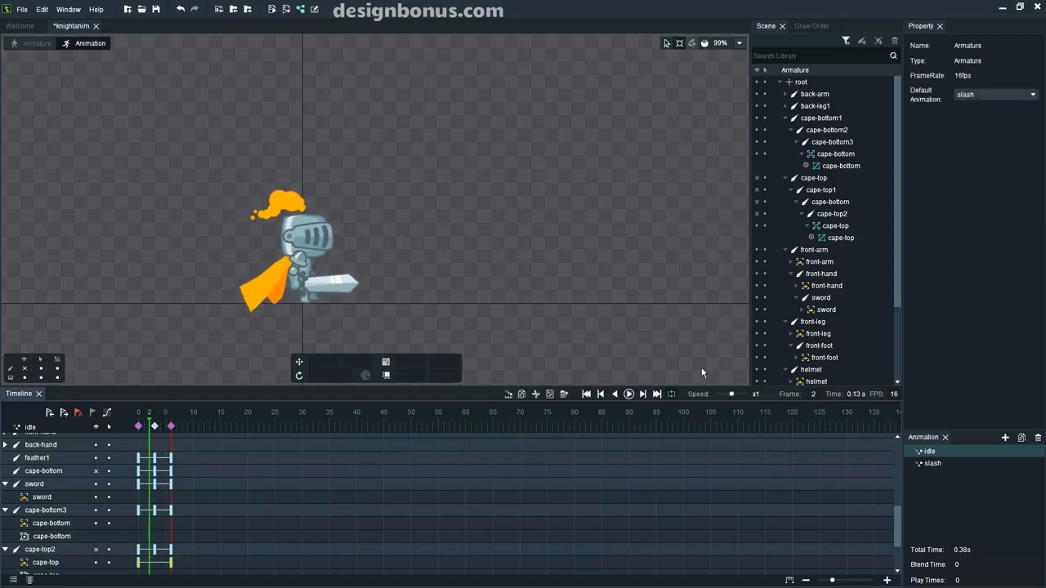
Set the frame rate to 12 FPS and stretch the idle keyframes so they fall on frames 0, 6 and 12
double_click(894, 394)
text(12)
click(171, 426)
drag(175, 426, 215, 426)
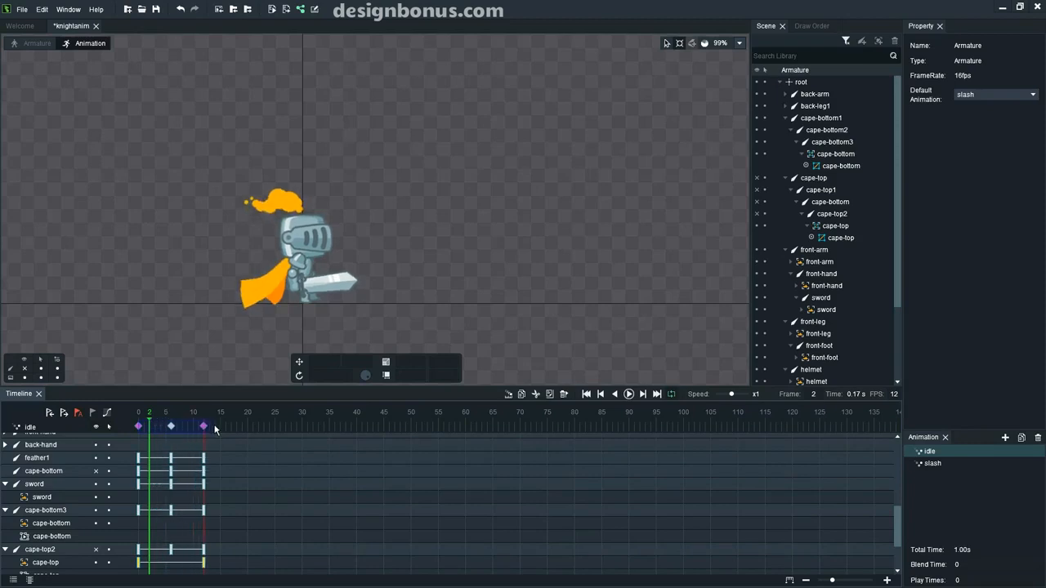
Play back the lengthened idle animation, then scrub to frame 6 to check the poses
right_click(187, 331)
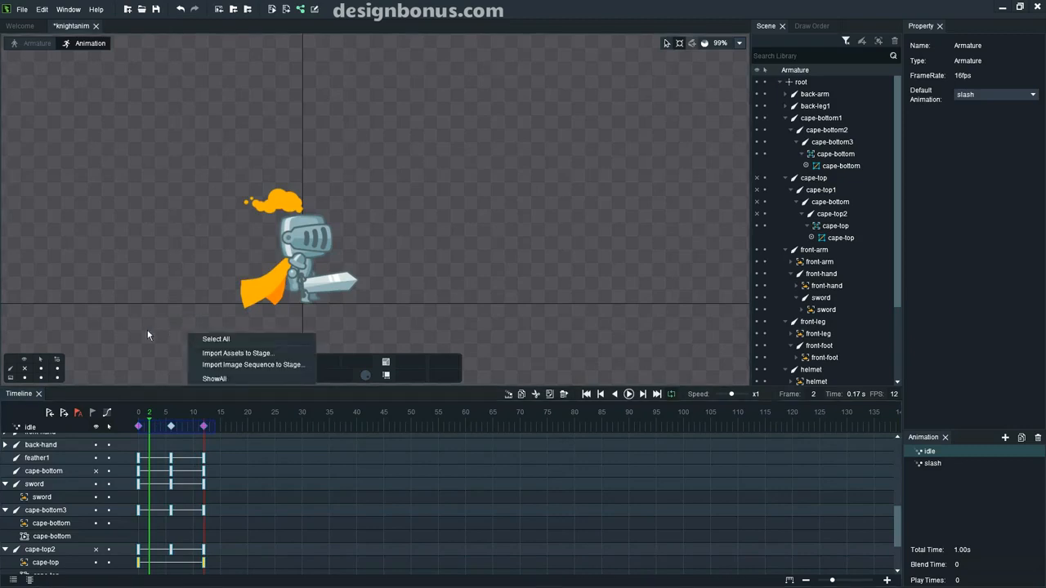
click(147, 333)
key(space)
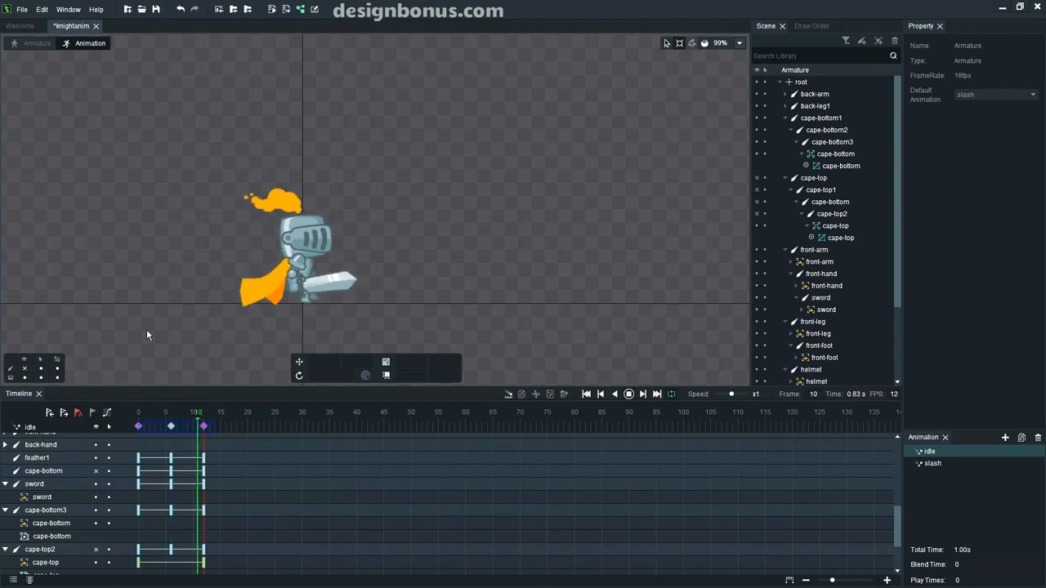
key(space)
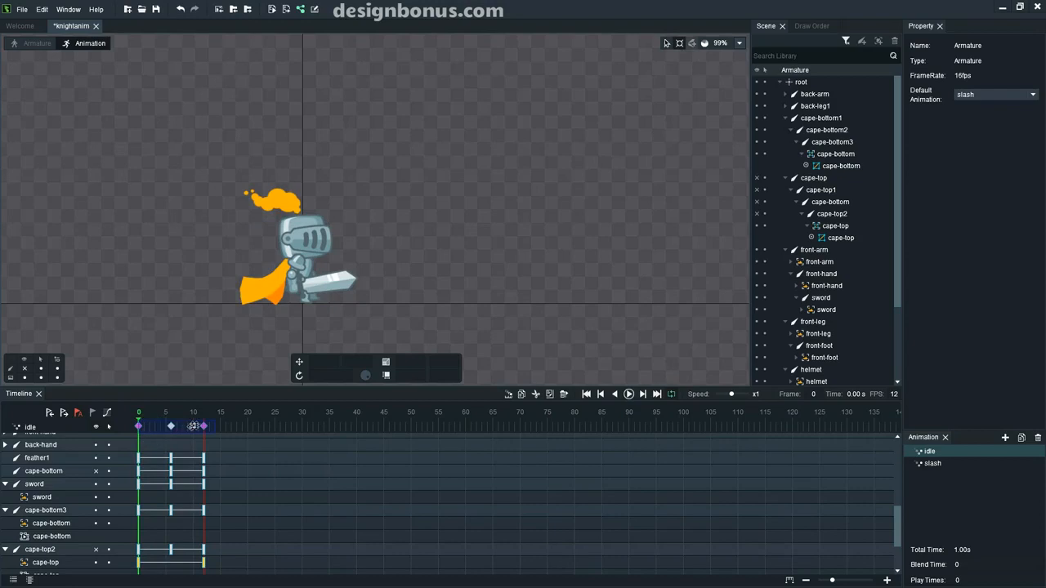
click(181, 443)
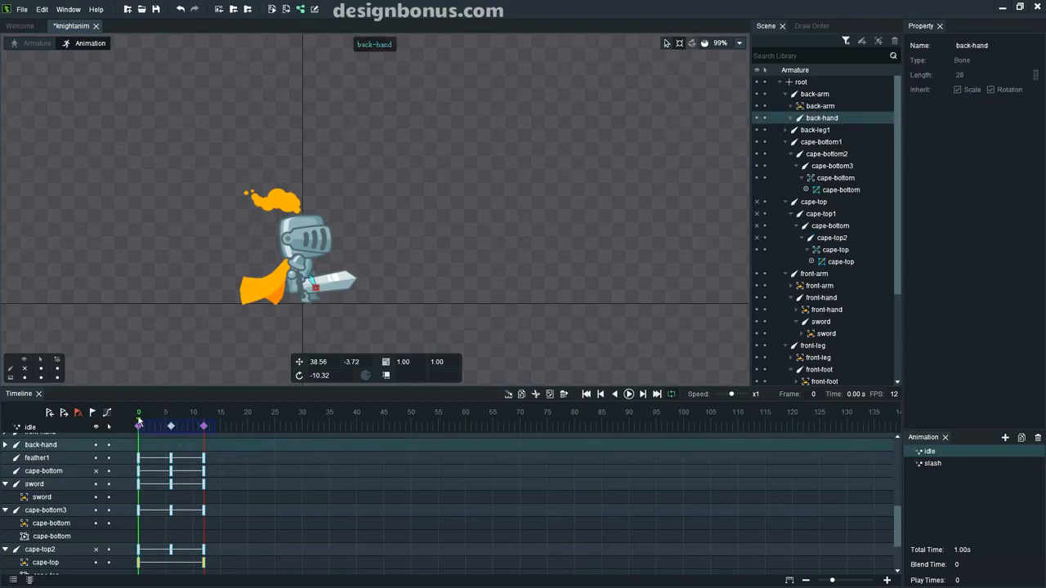
click(146, 421)
drag(147, 421, 170, 426)
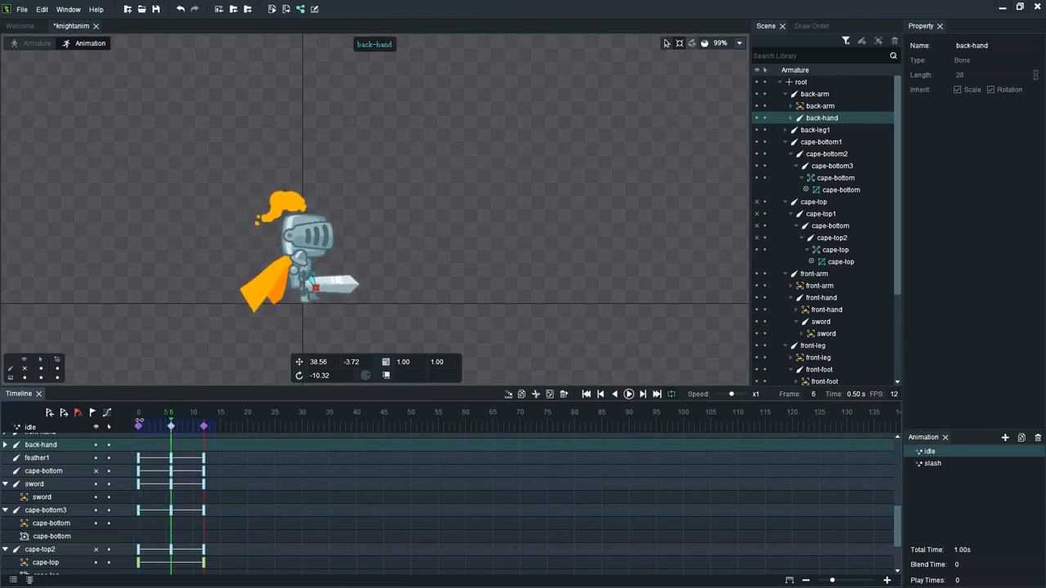